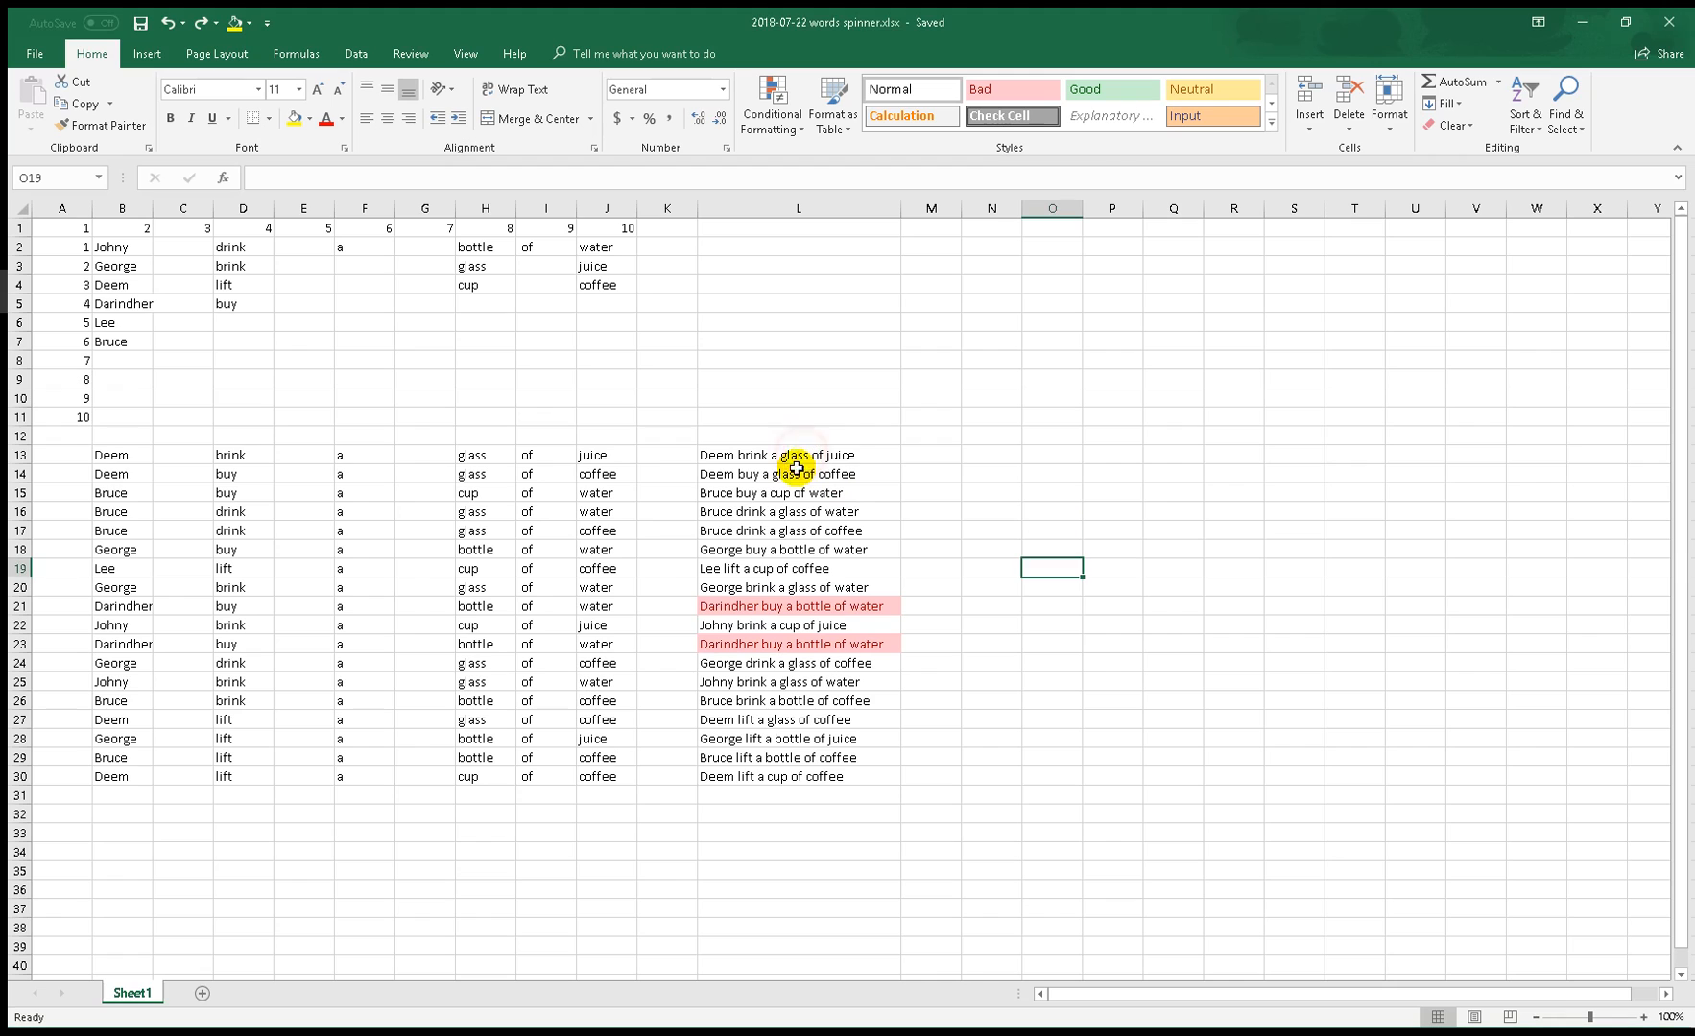
- Examine the generated sentences in L13:L30 and the numbered word table in A1:J11, including its row and column numbering
left_click(808, 458)
left_click_drag(808, 459, 814, 777)
left_click_drag(801, 454, 804, 773)
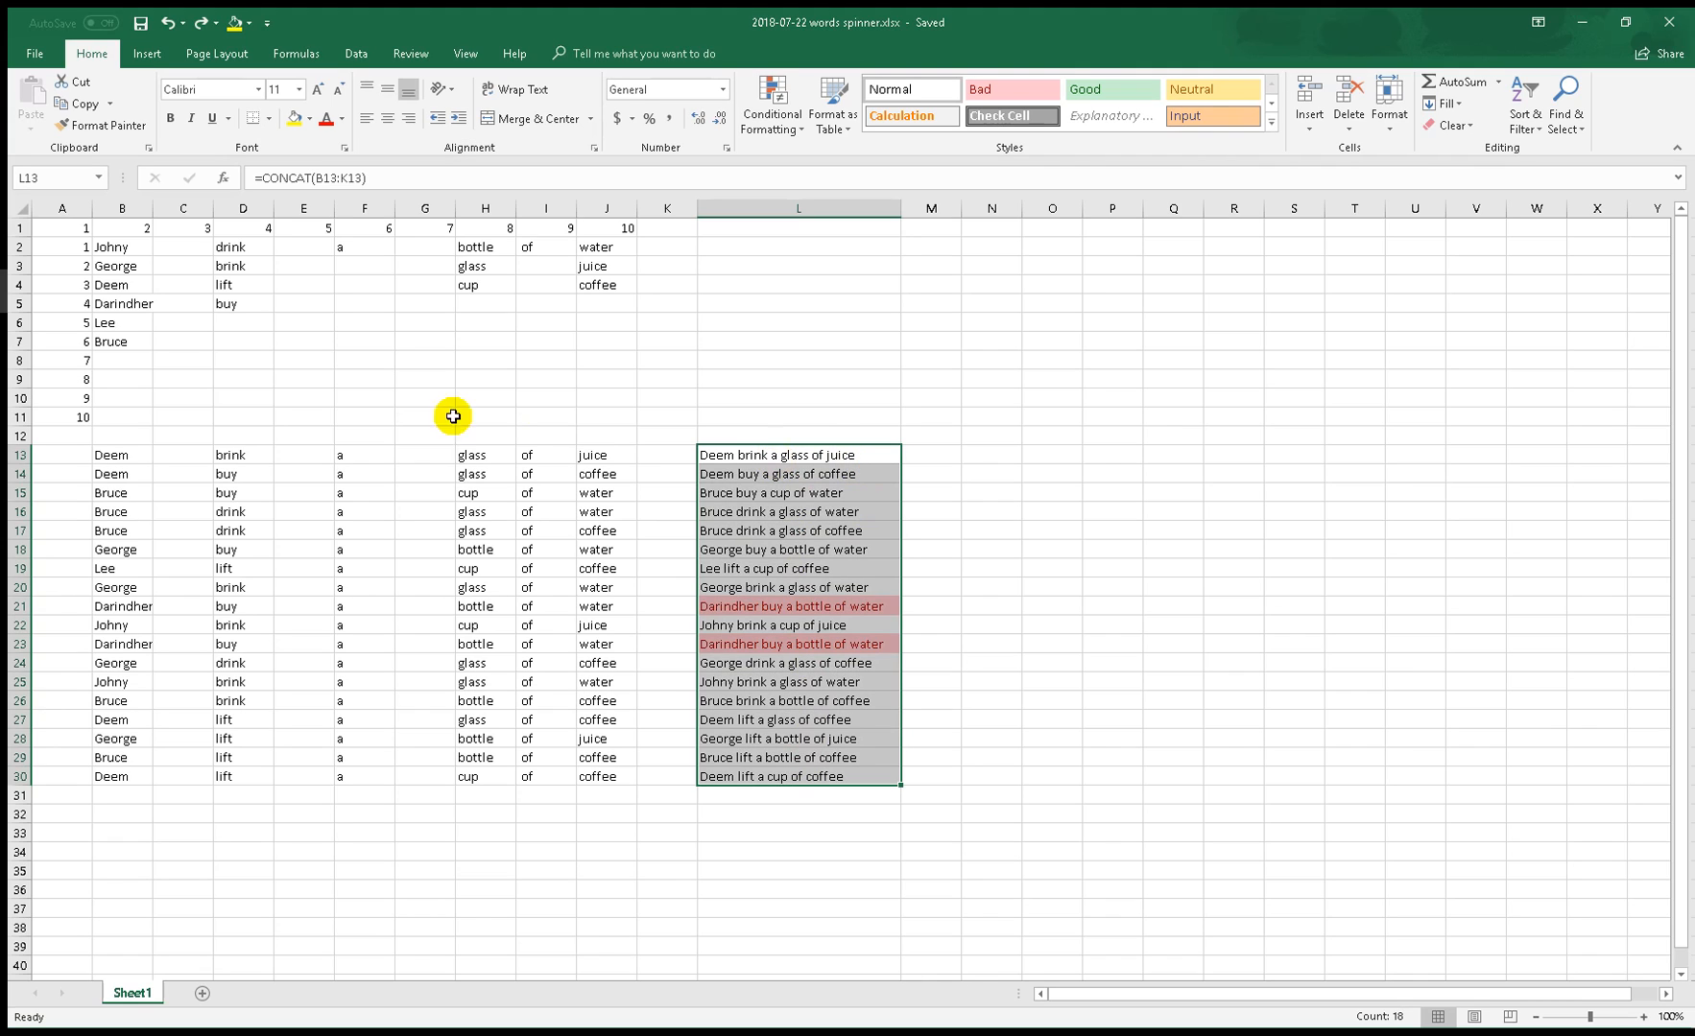
left_click_drag(71, 221, 552, 397)
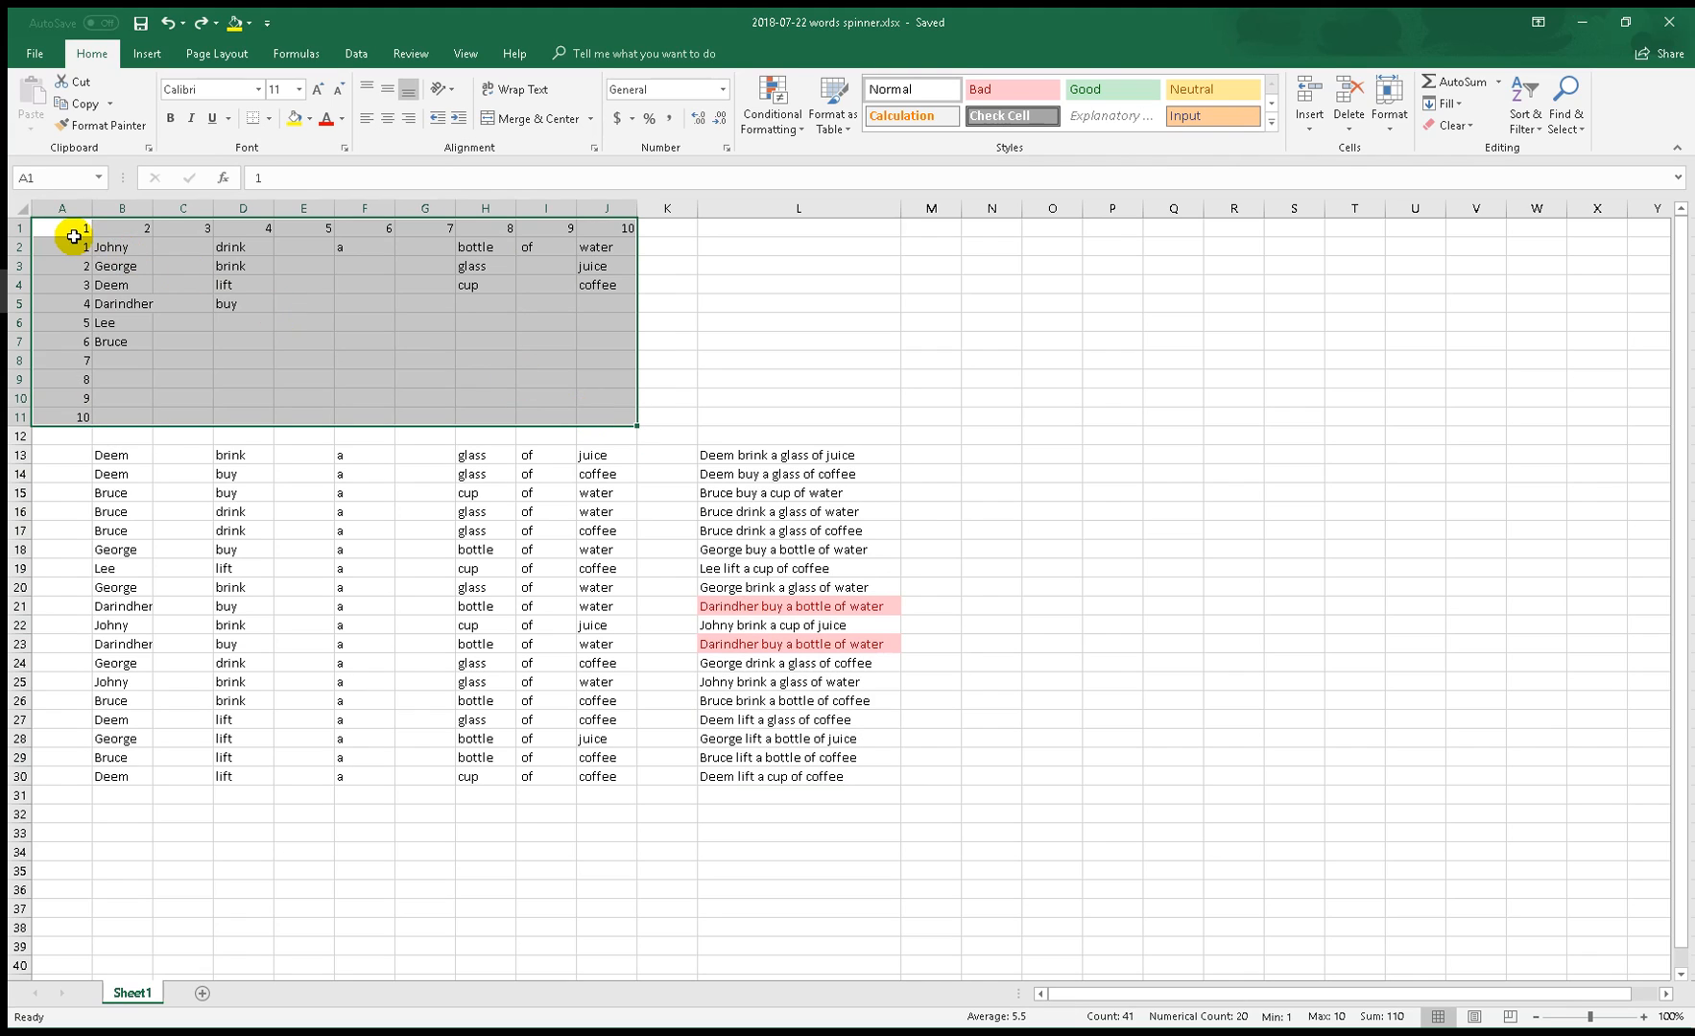
left_click(73, 235)
left_click(81, 416)
left_click(84, 222)
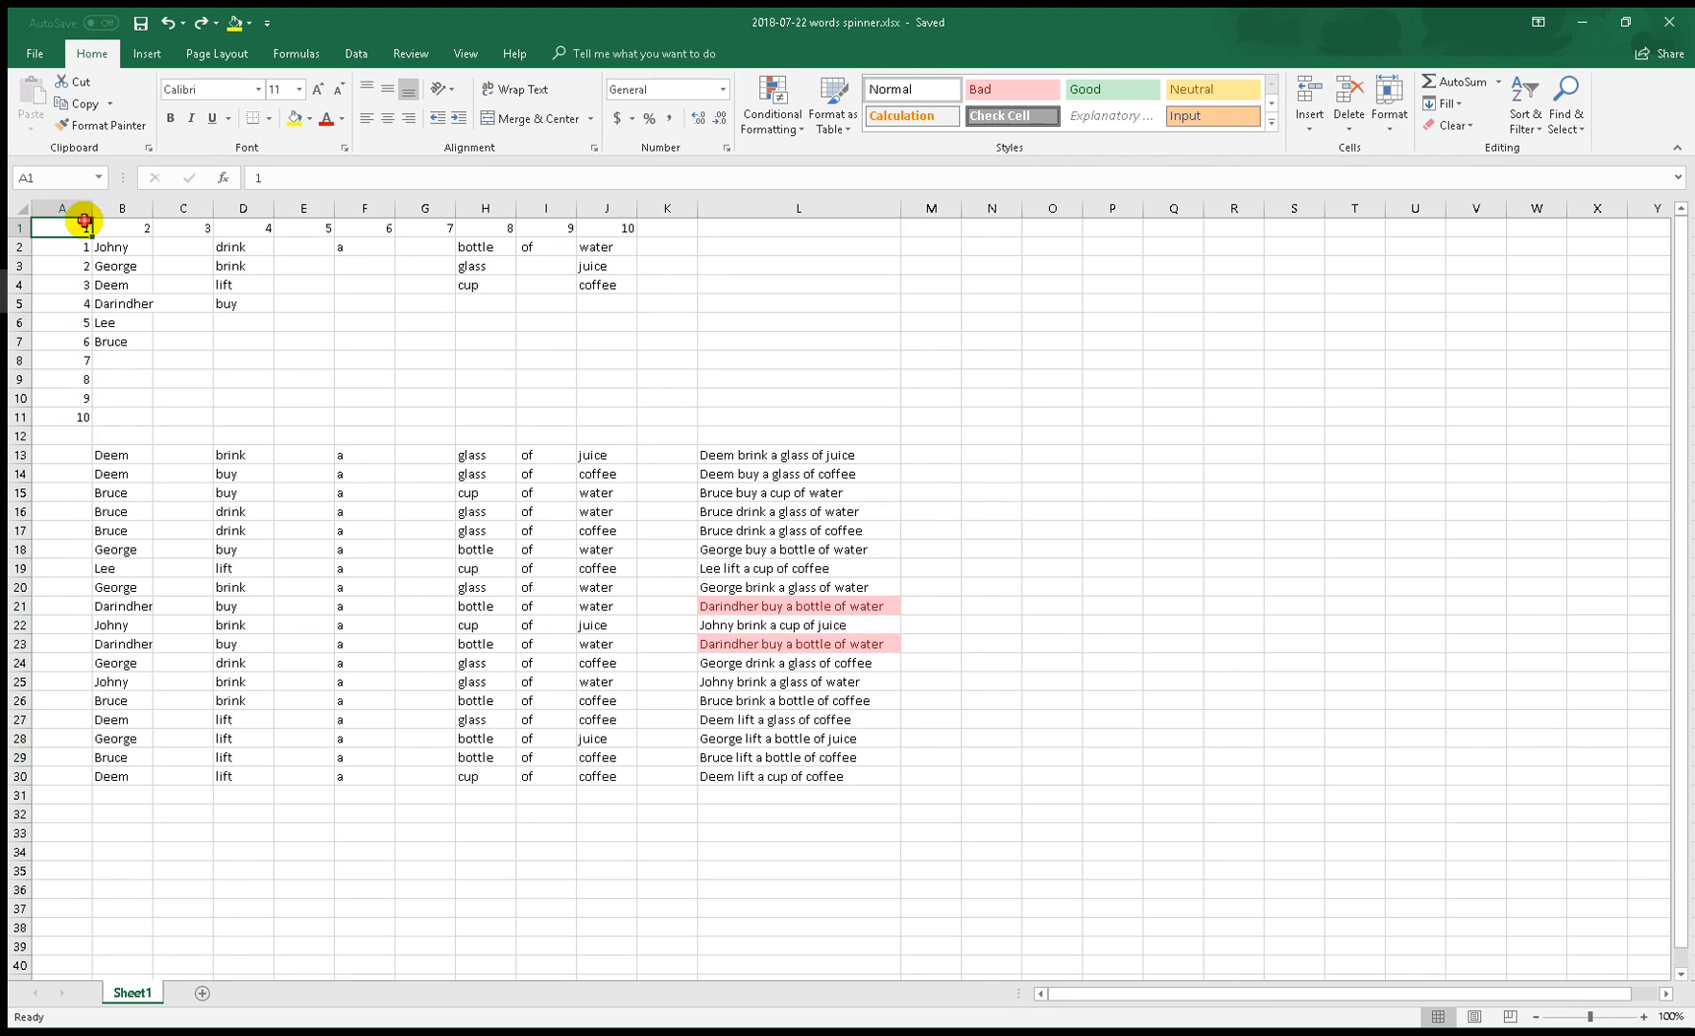
left_click(621, 227)
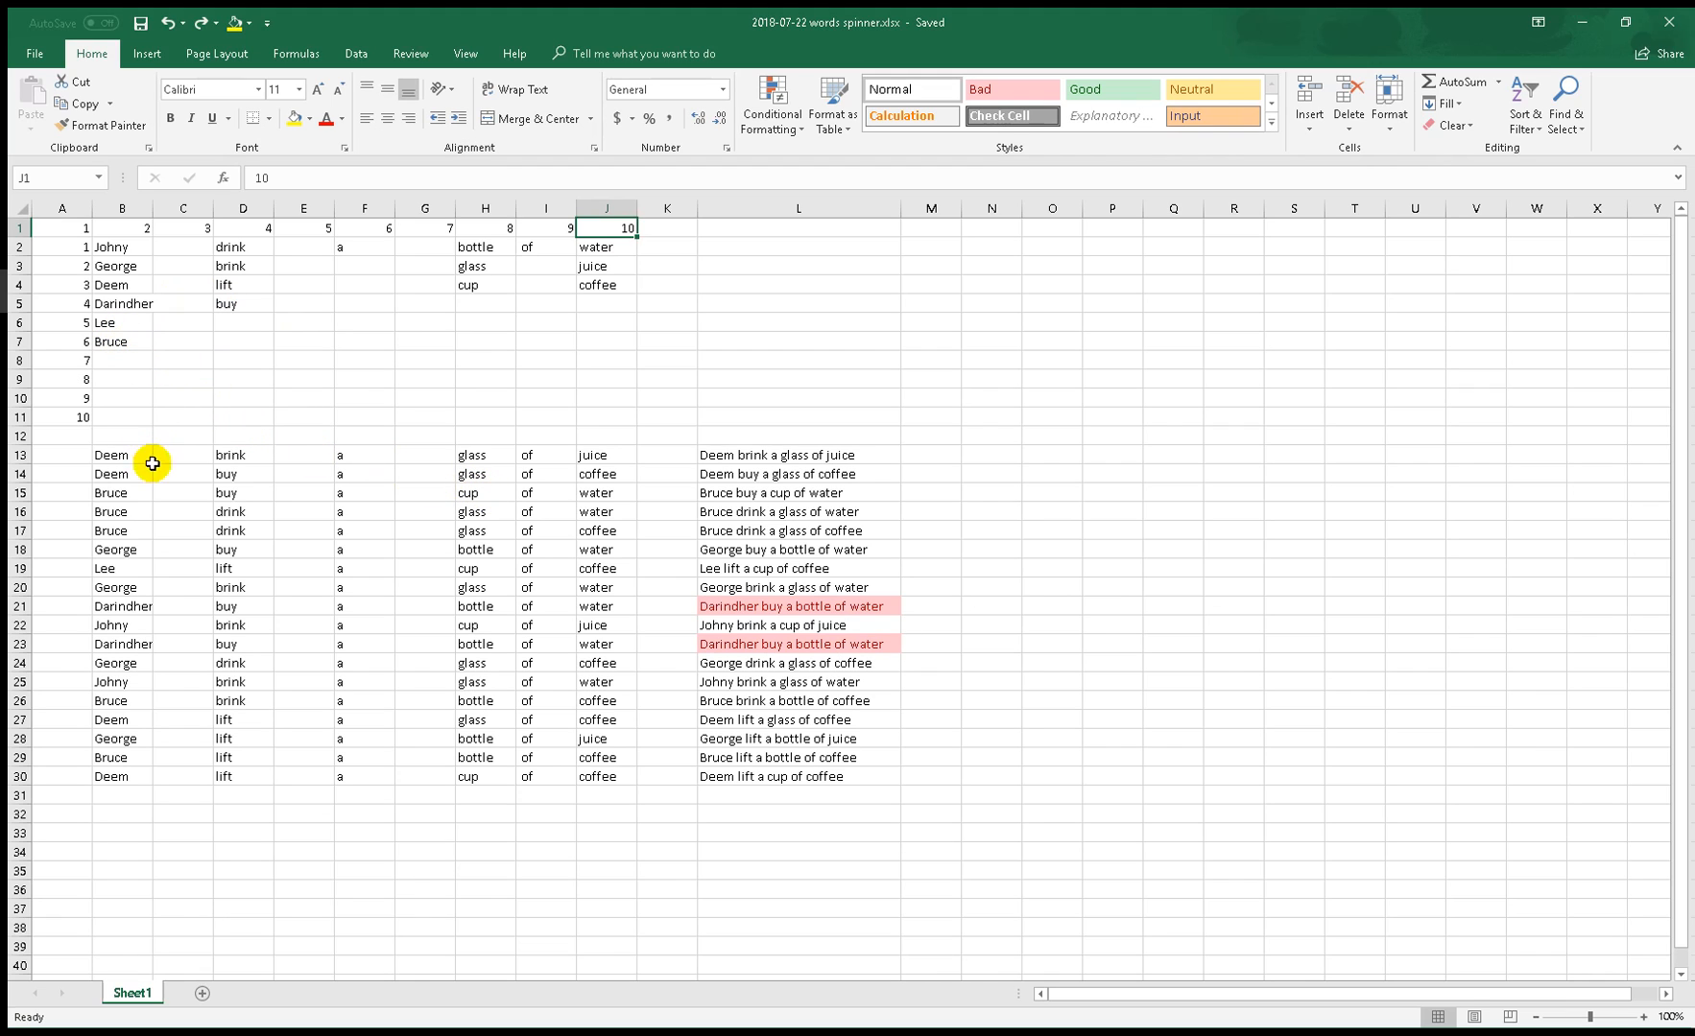
- Autofit column B, clear the last name in B7 and check the regenerated sentences in L13:L30
double_click(147, 210)
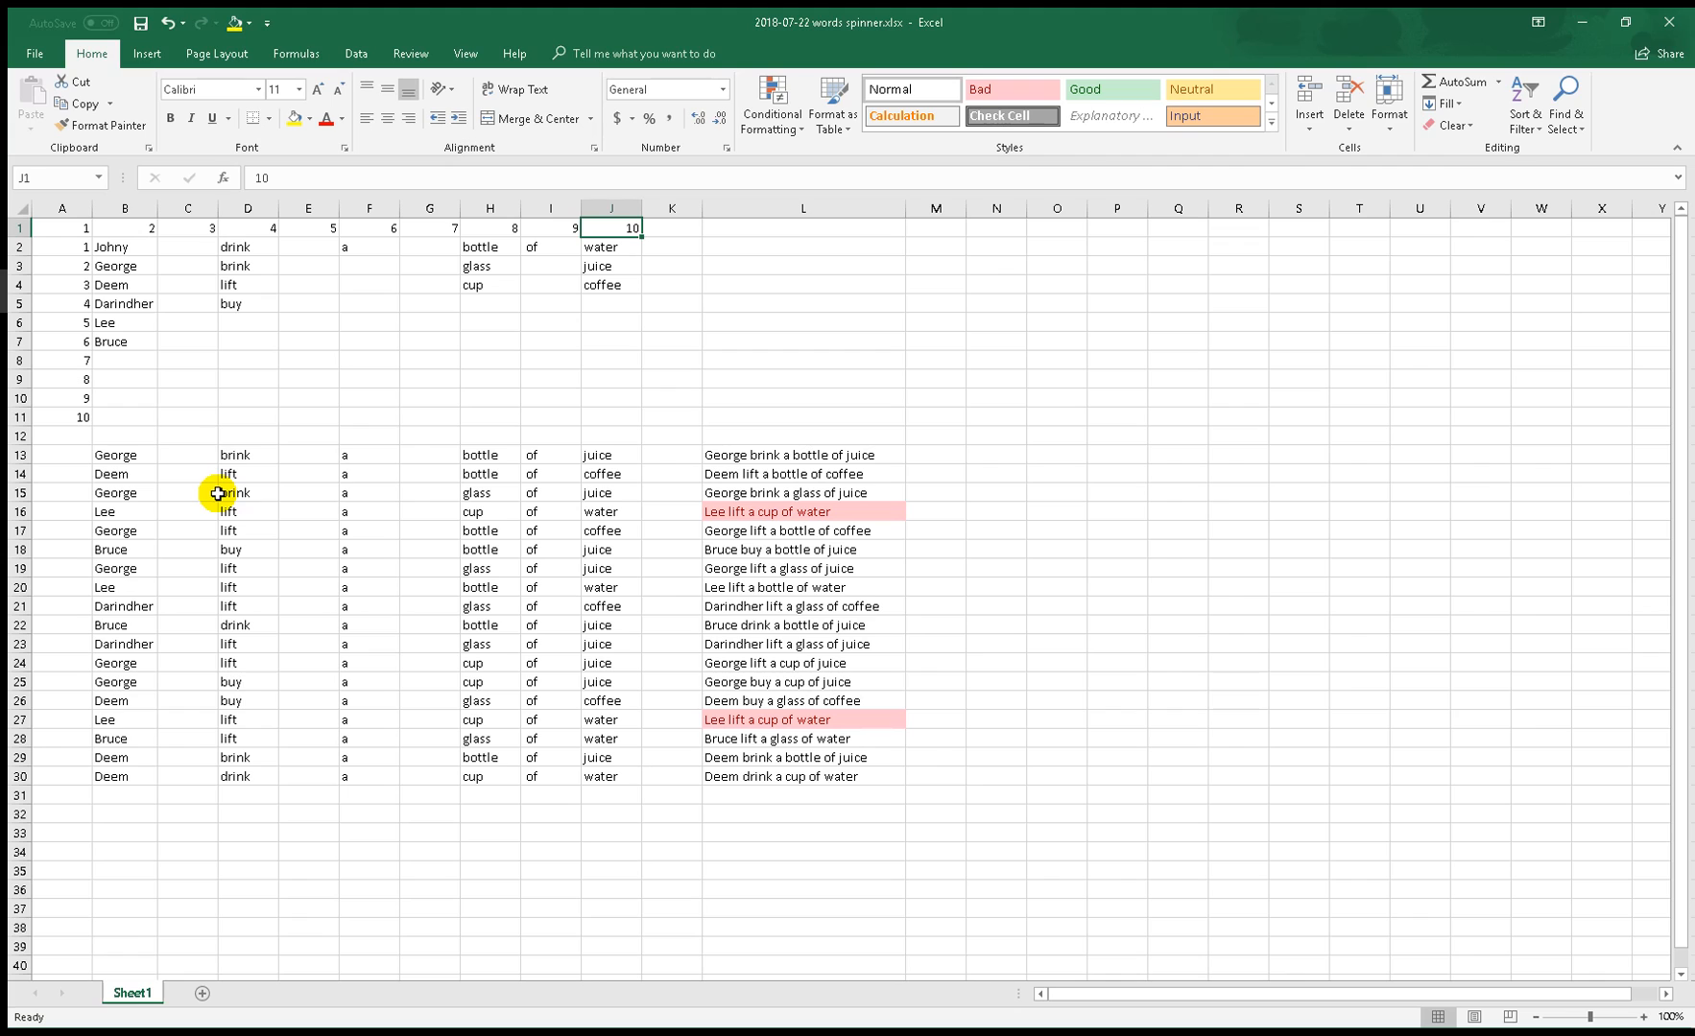
left_click(121, 341)
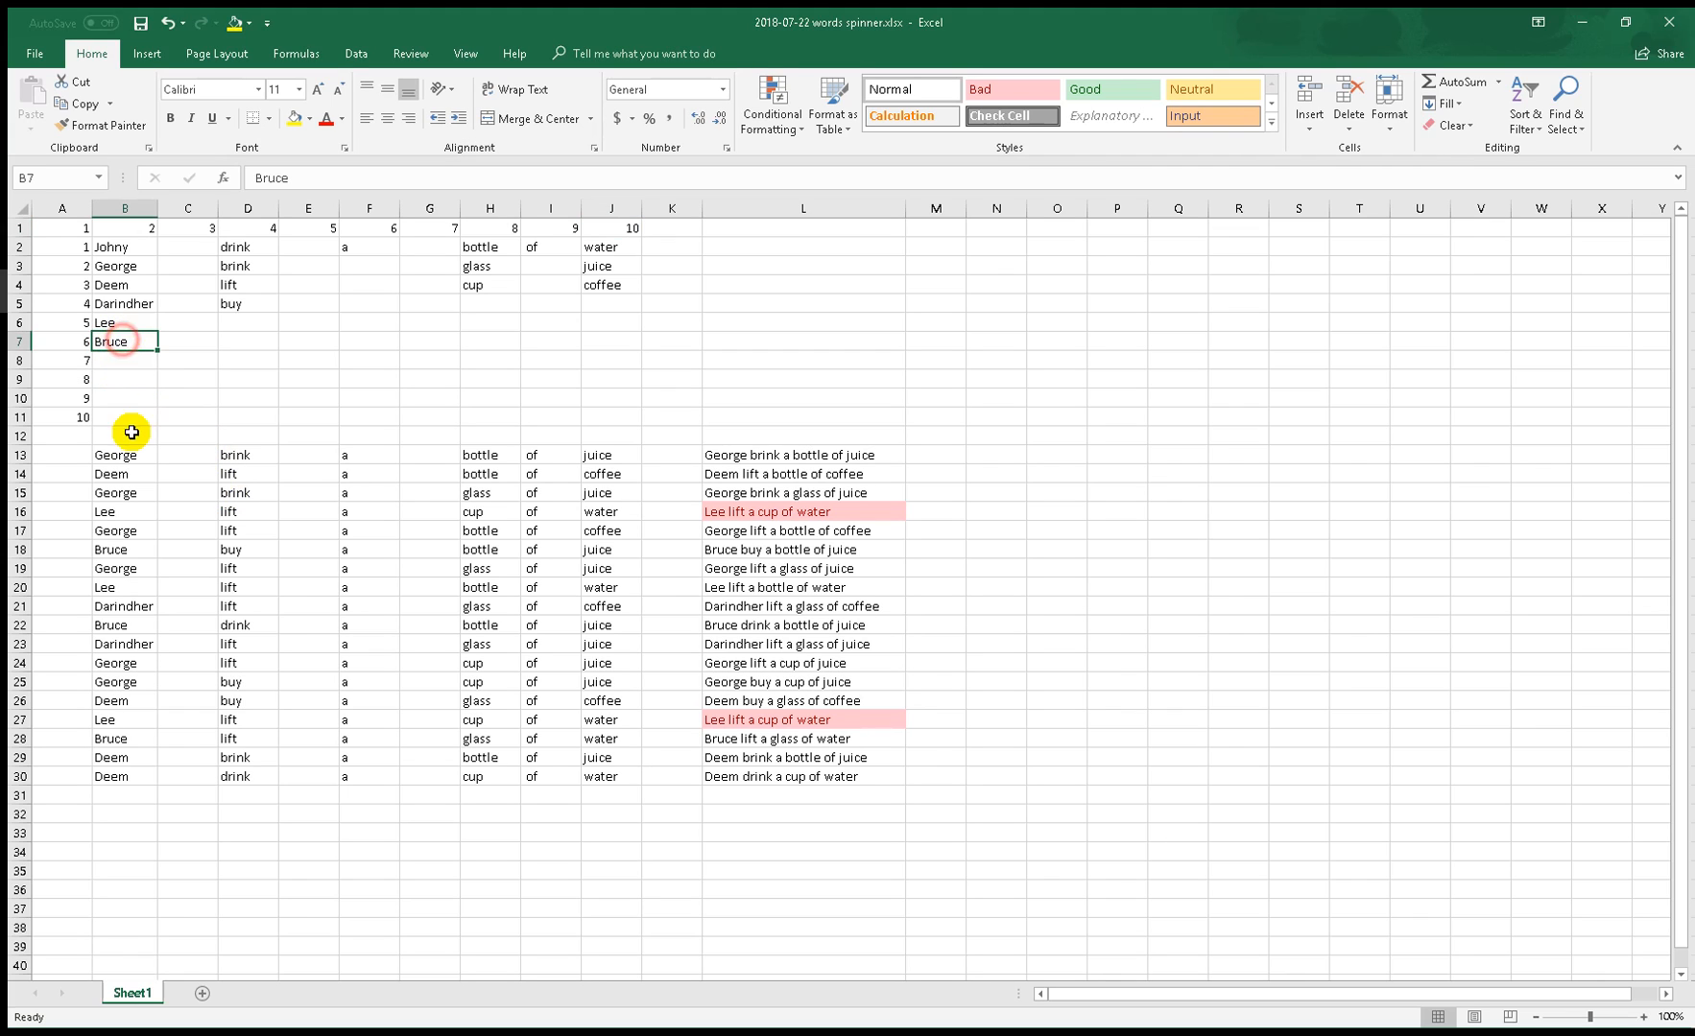
key("Delete")
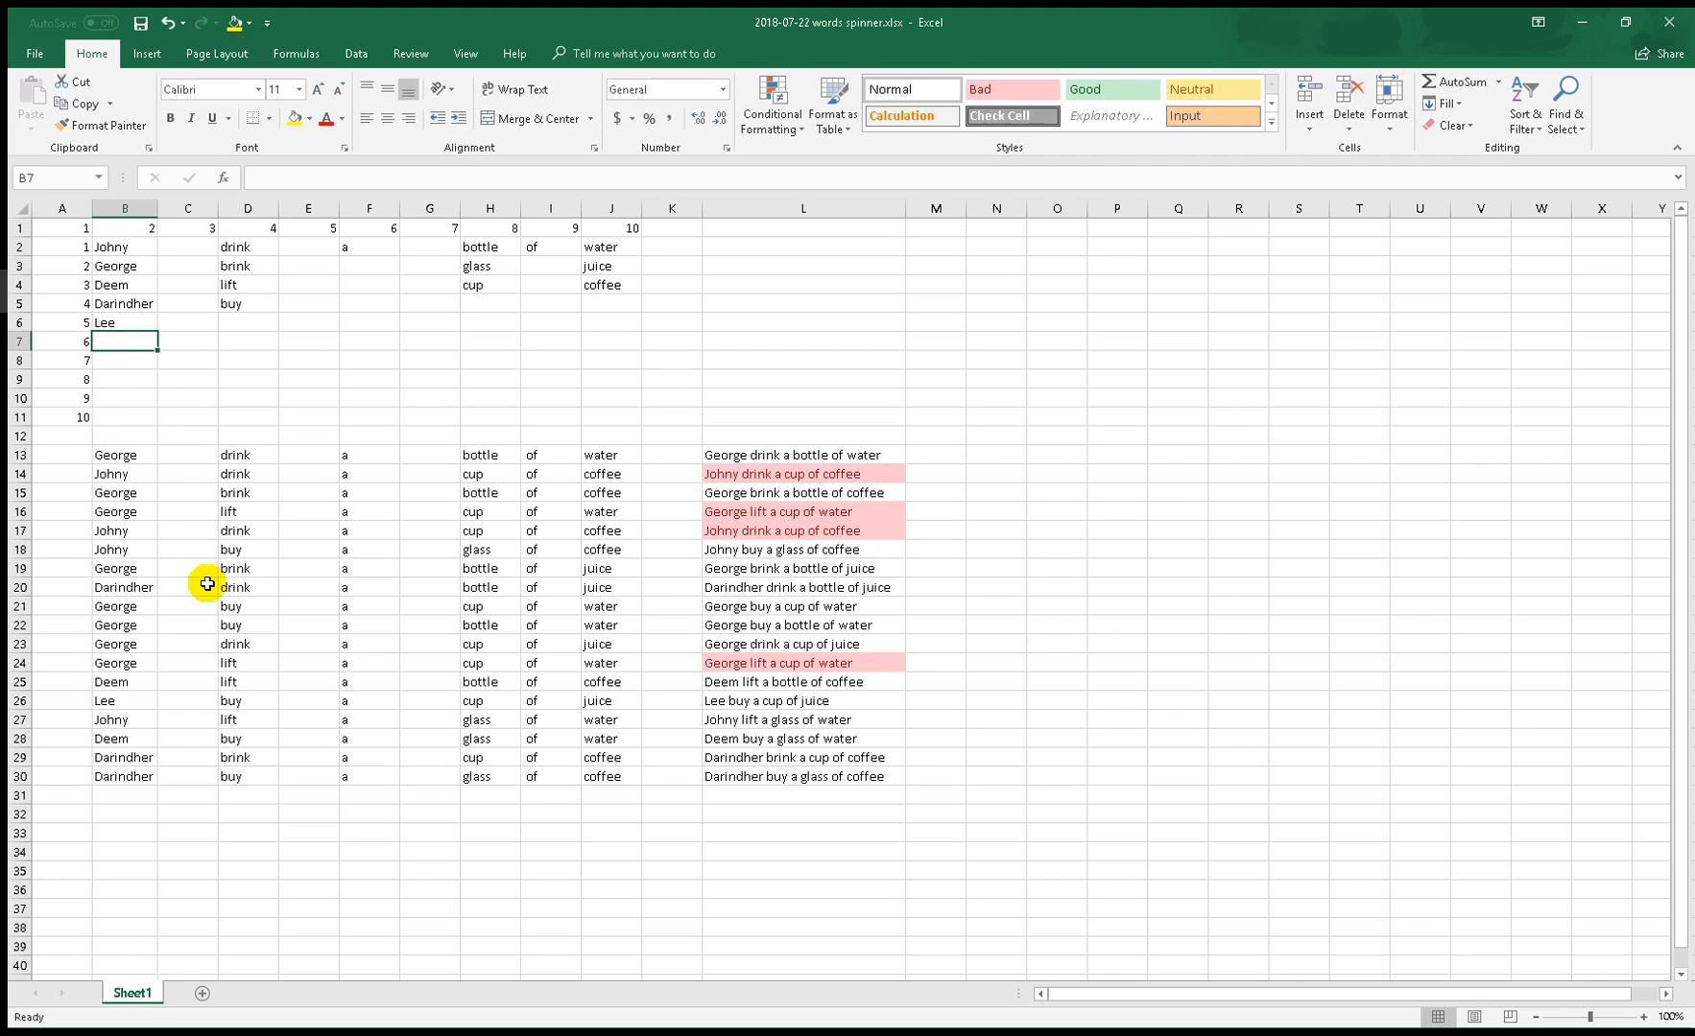
left_click_drag(797, 456, 828, 783)
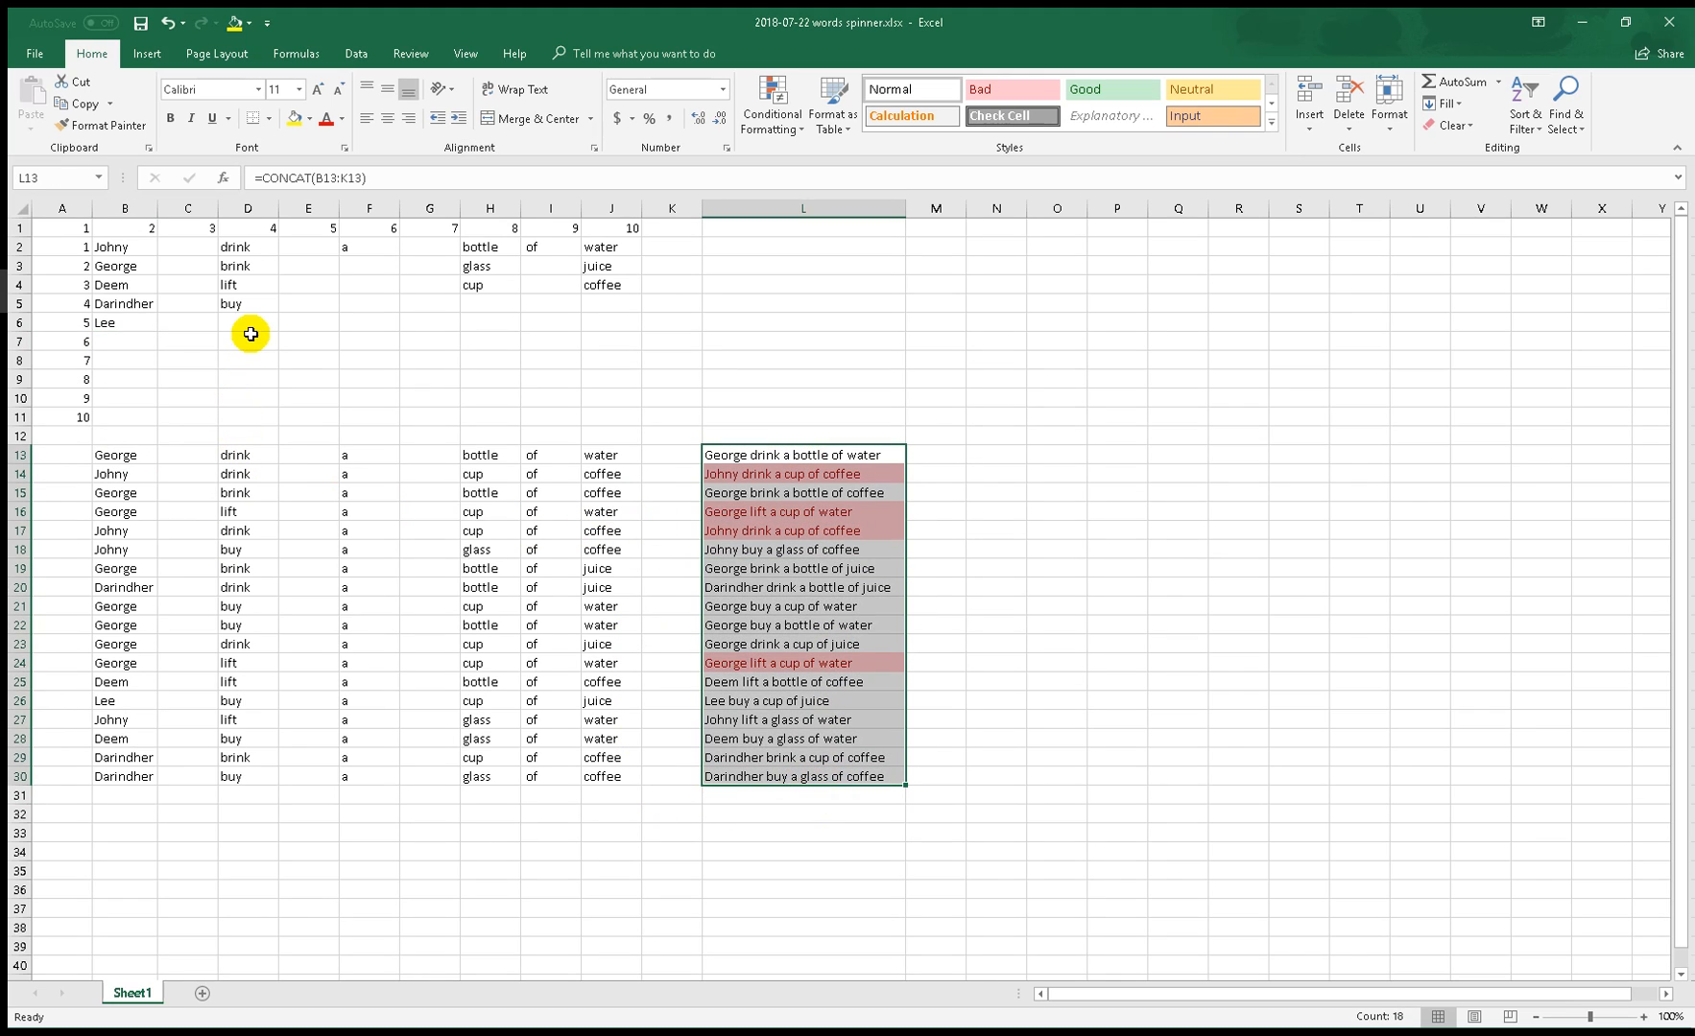
- Add "something" to the verb list in D6 and autofit column D to its contents
left_click(251, 334)
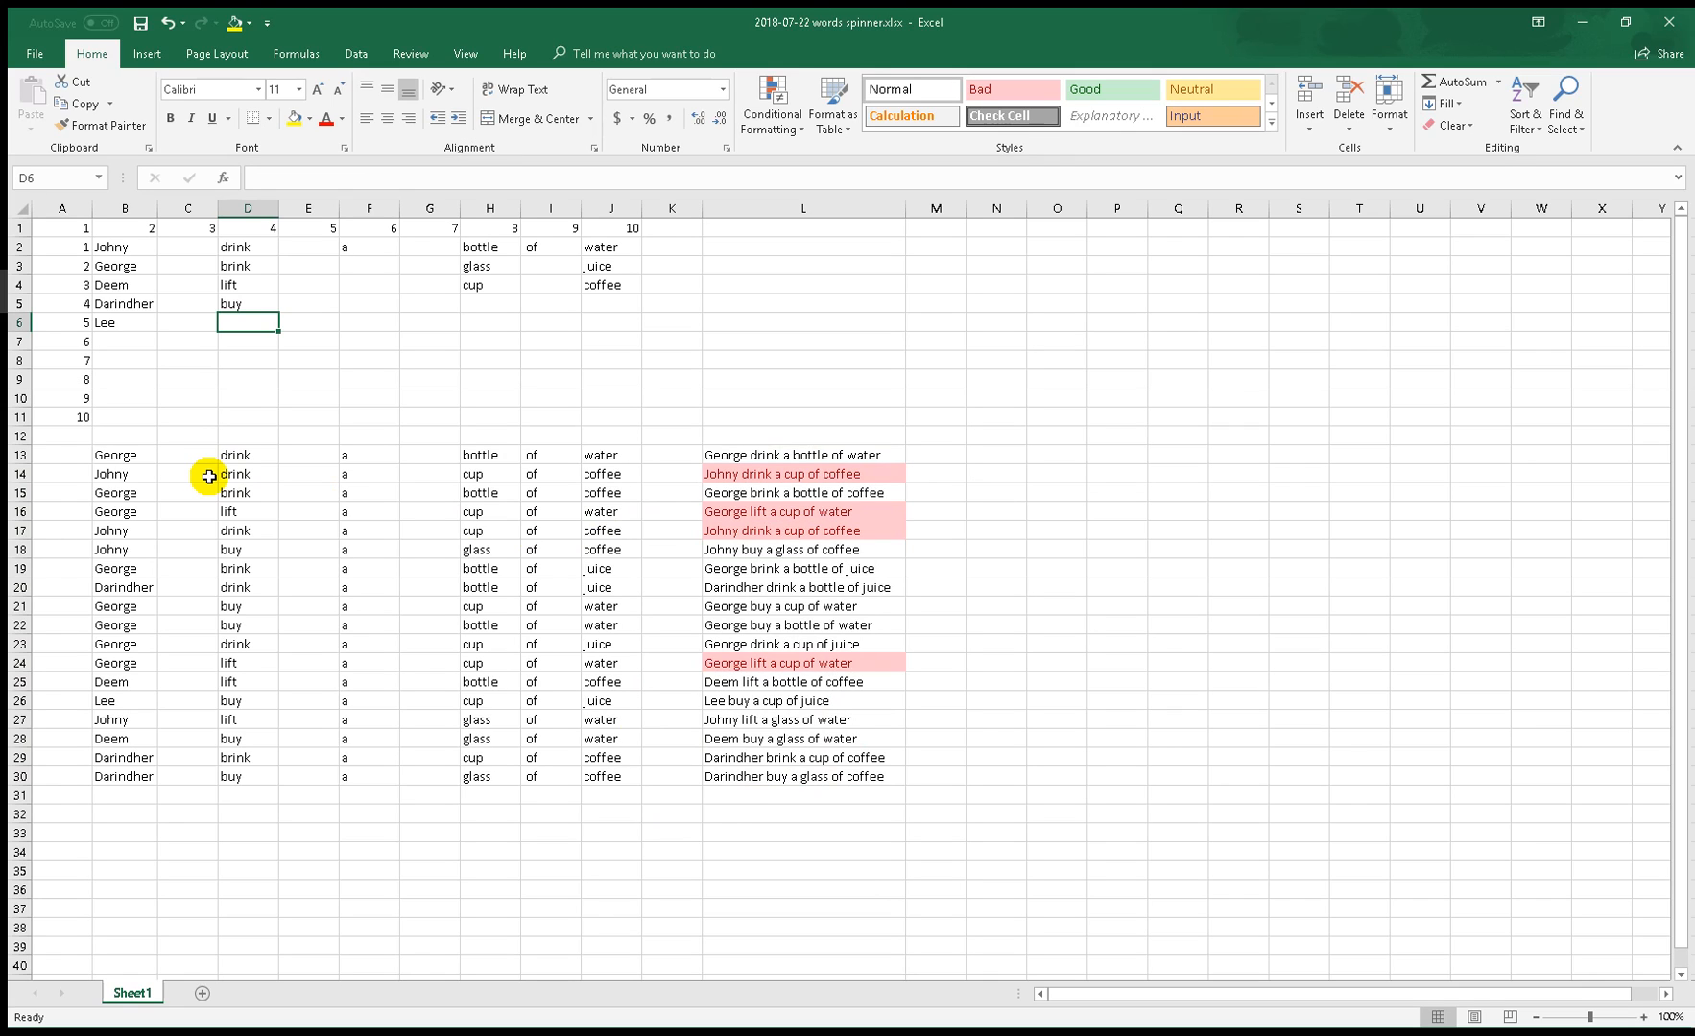
type("soe")
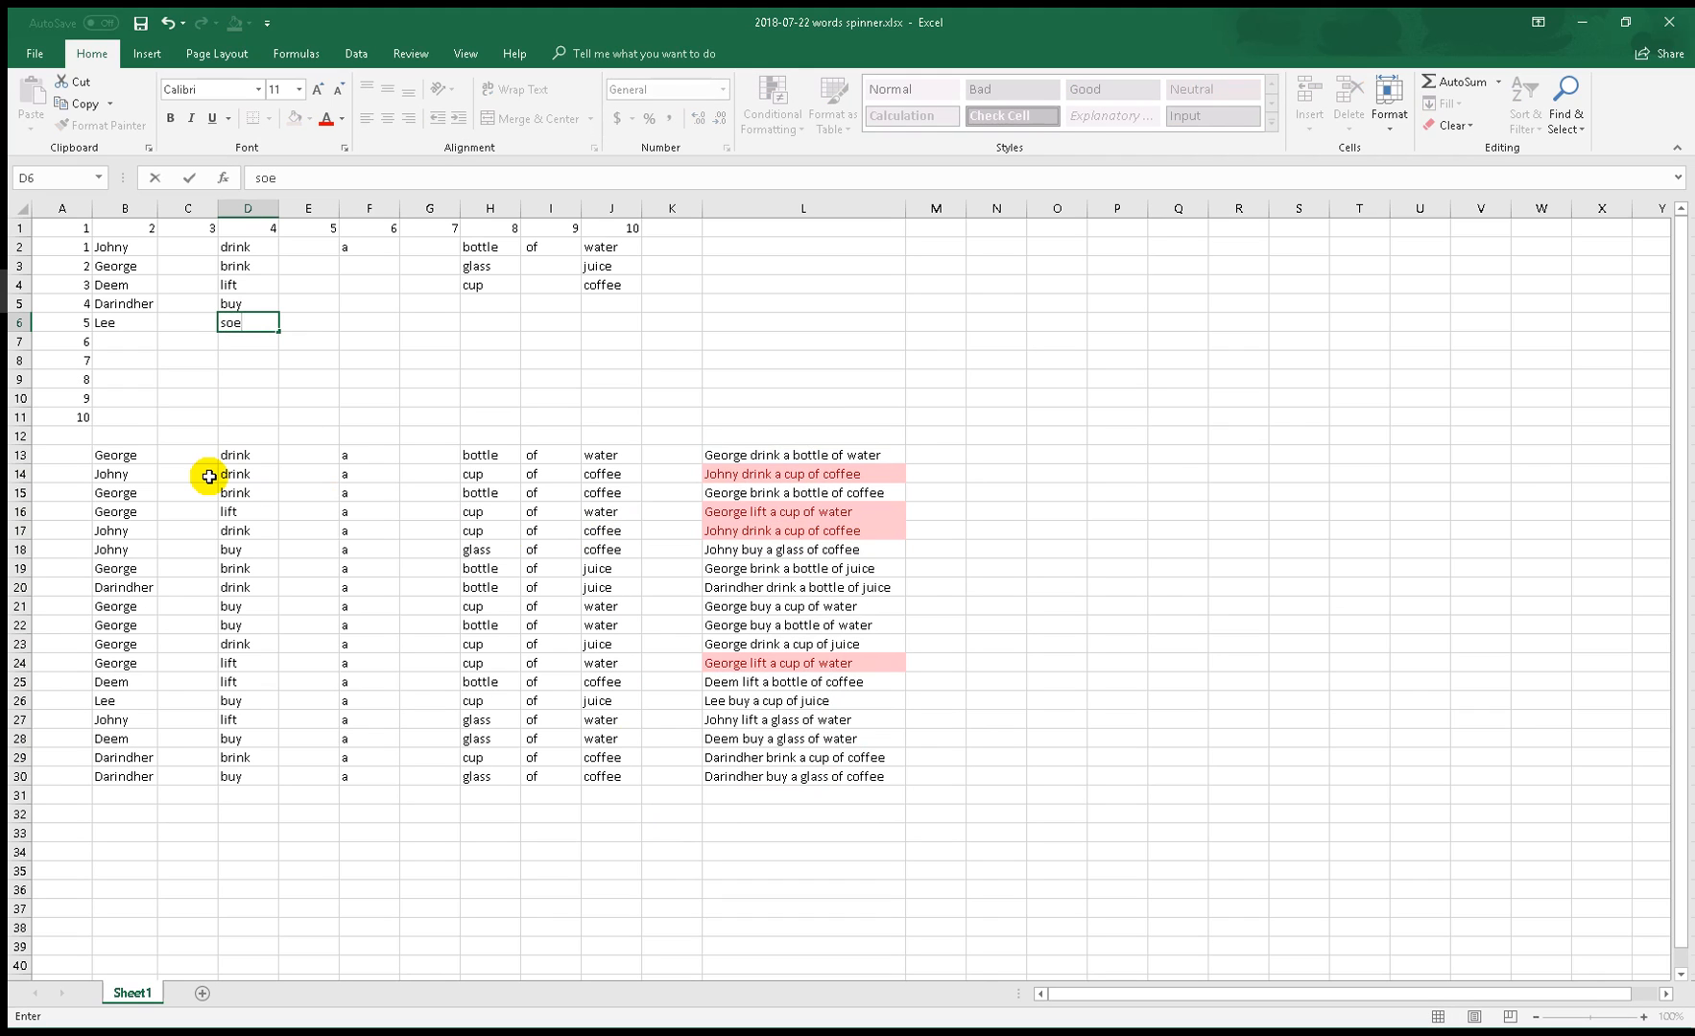
key("BackSpace")
type("mething")
key("Return")
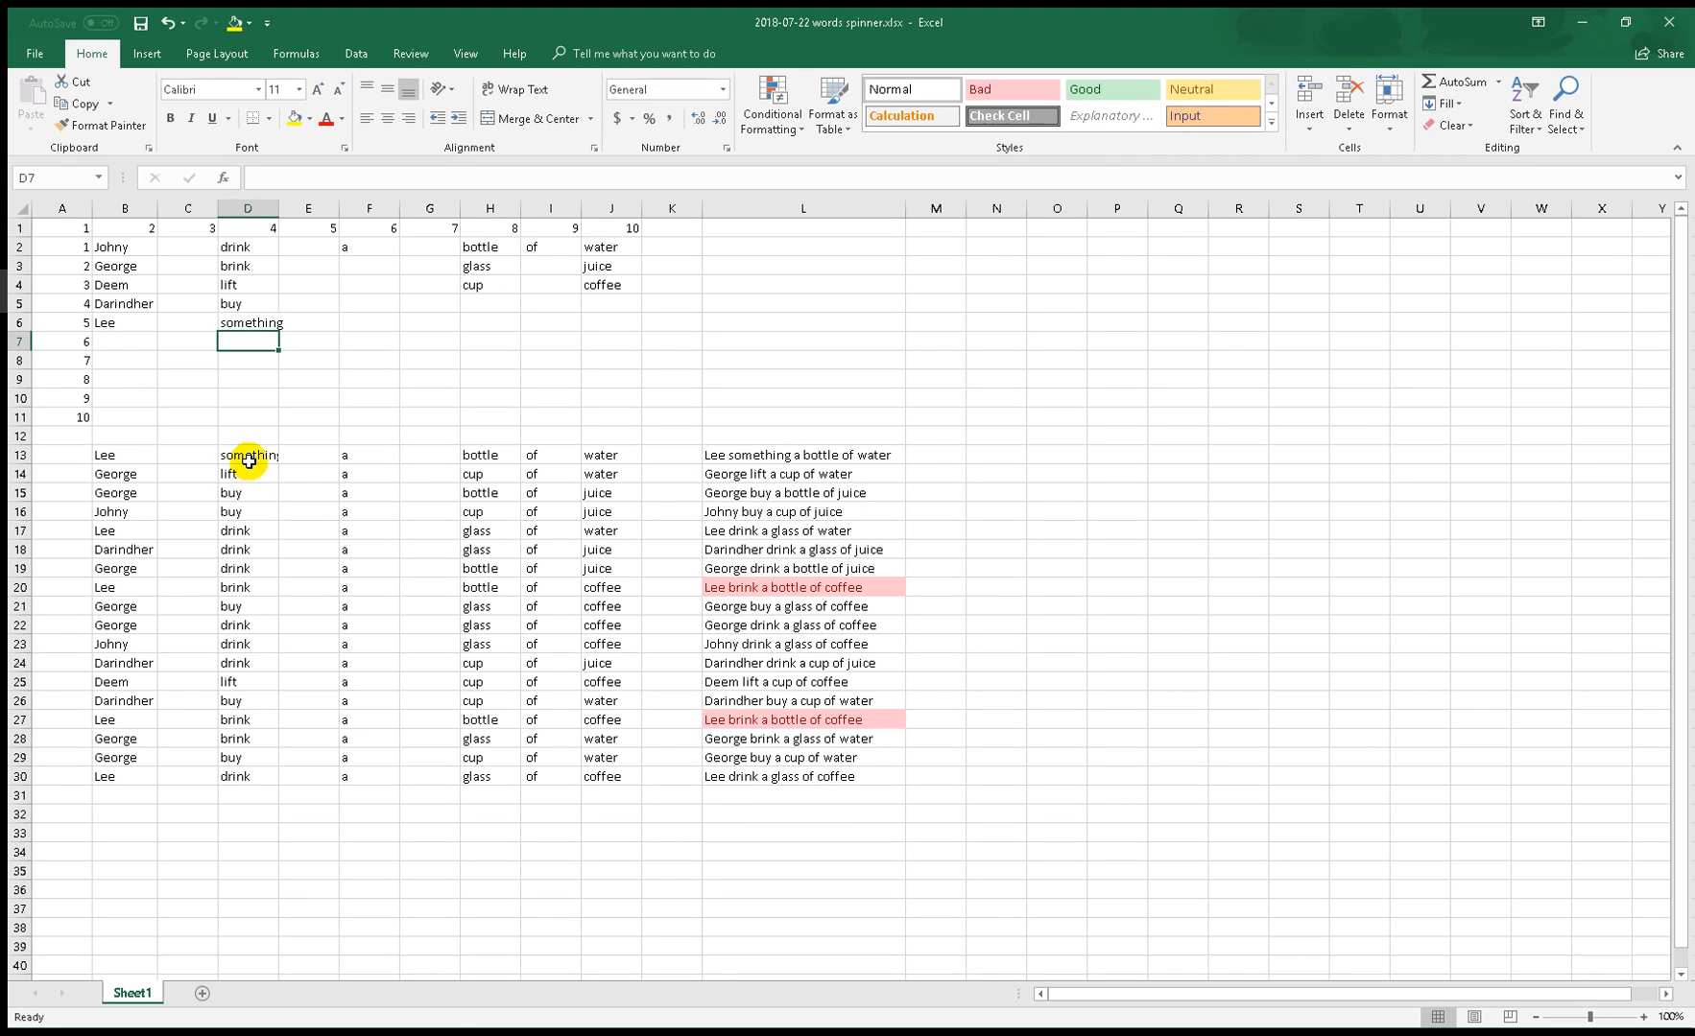
left_click_drag(252, 455, 242, 776)
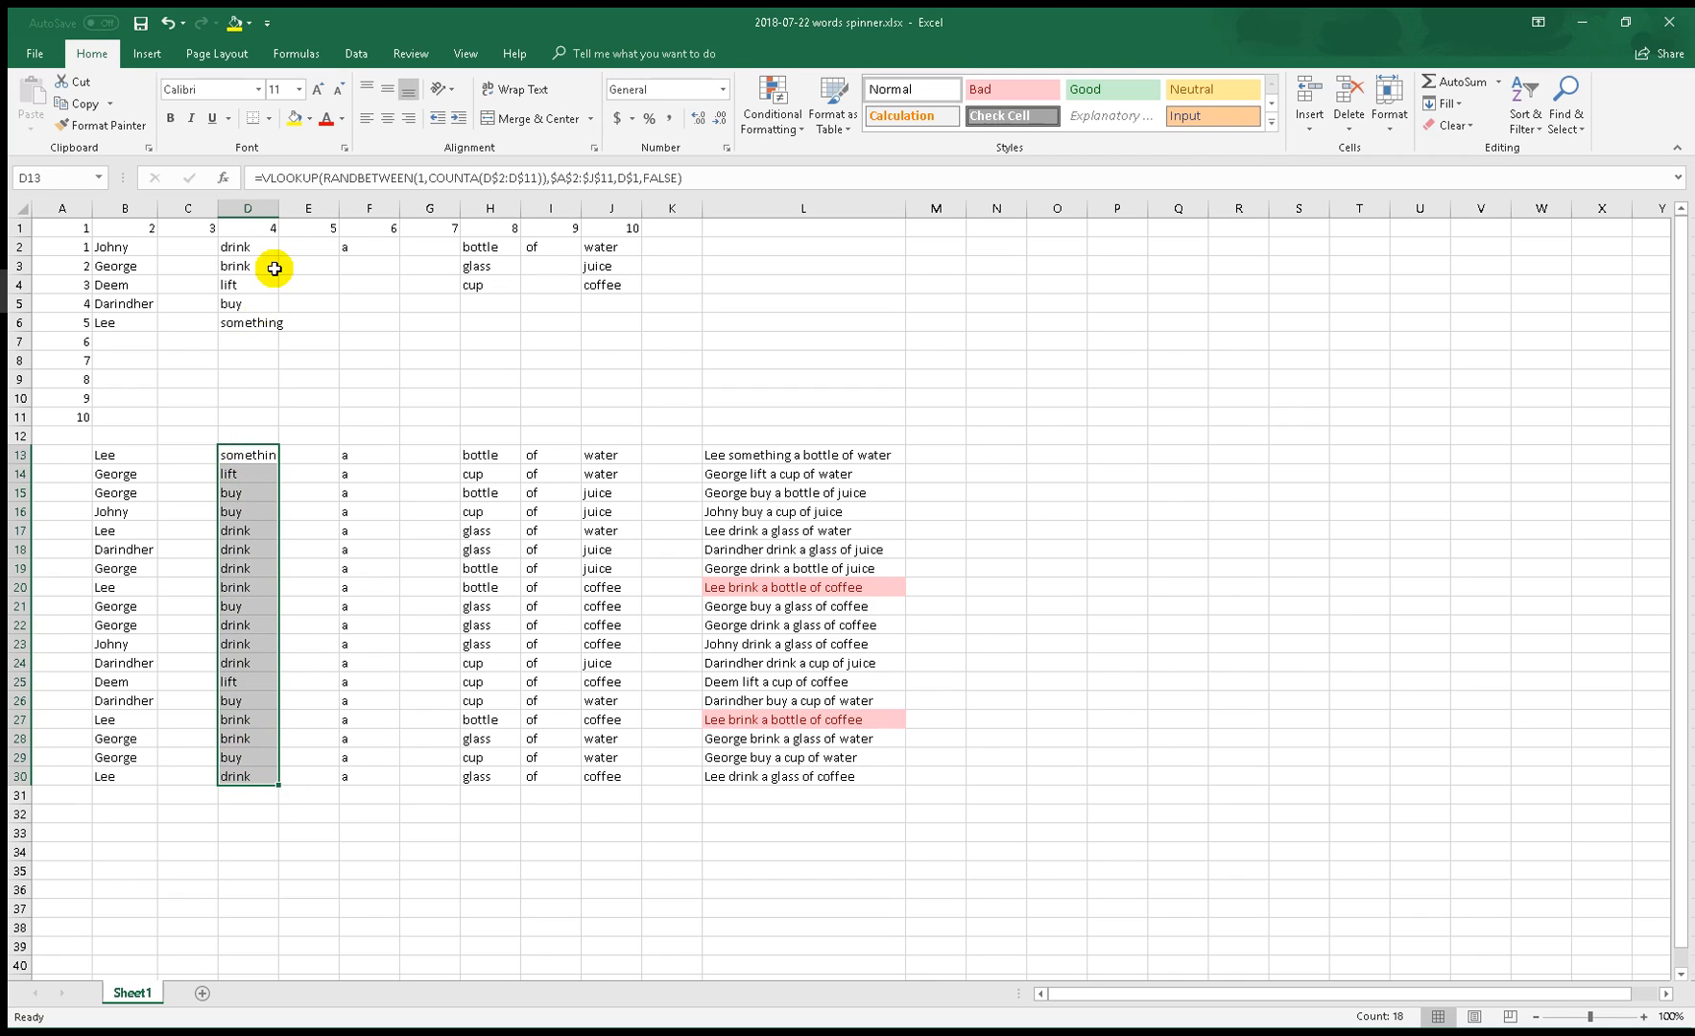
double_click(278, 208)
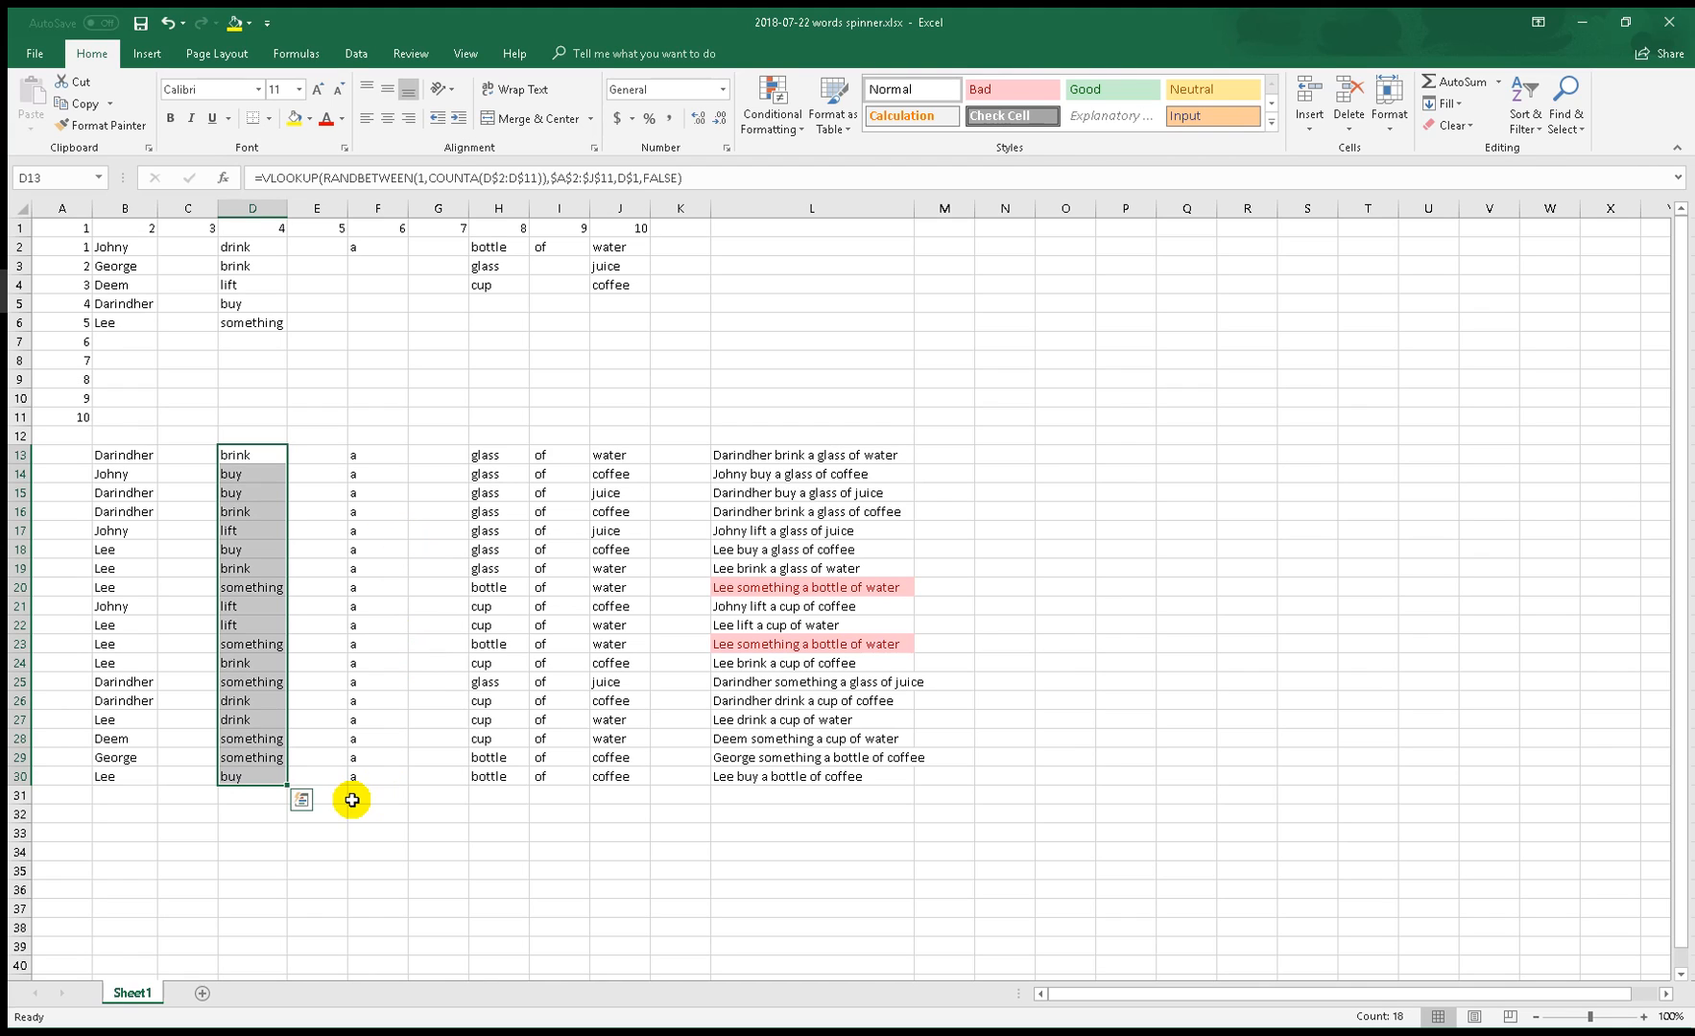
- Add a new worksheet and number the rows 1 to 10 down cells A2:A11
left_click(201, 995)
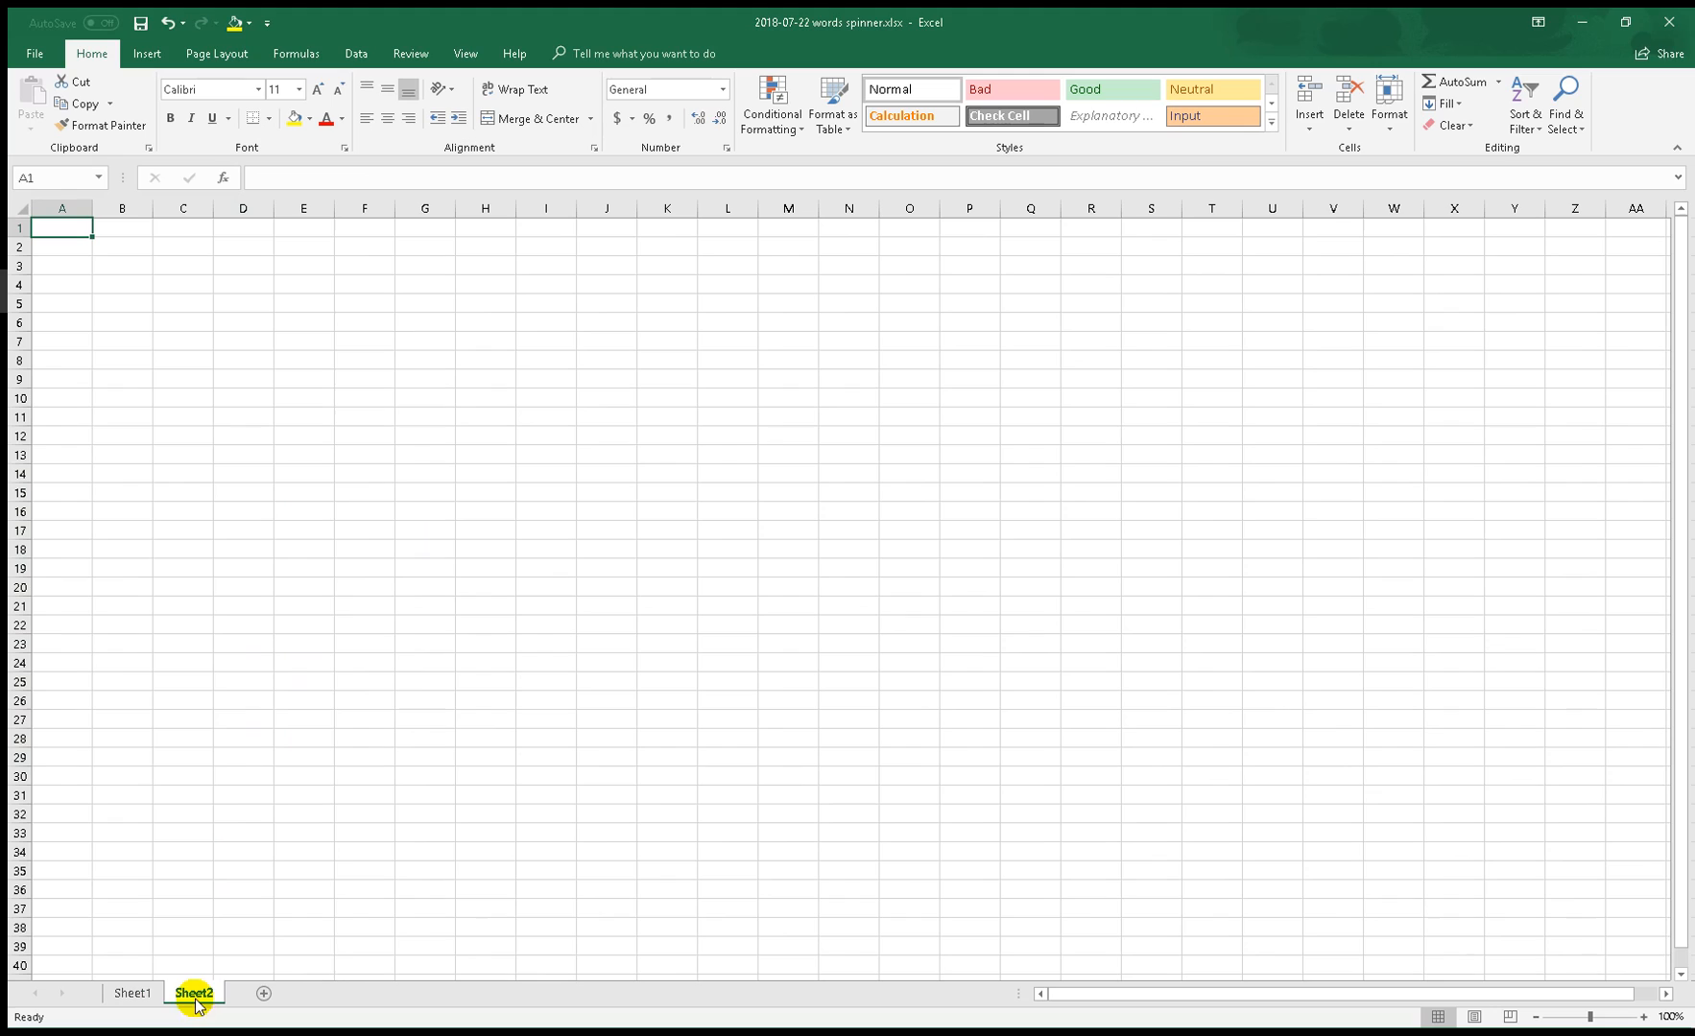
left_click(175, 436)
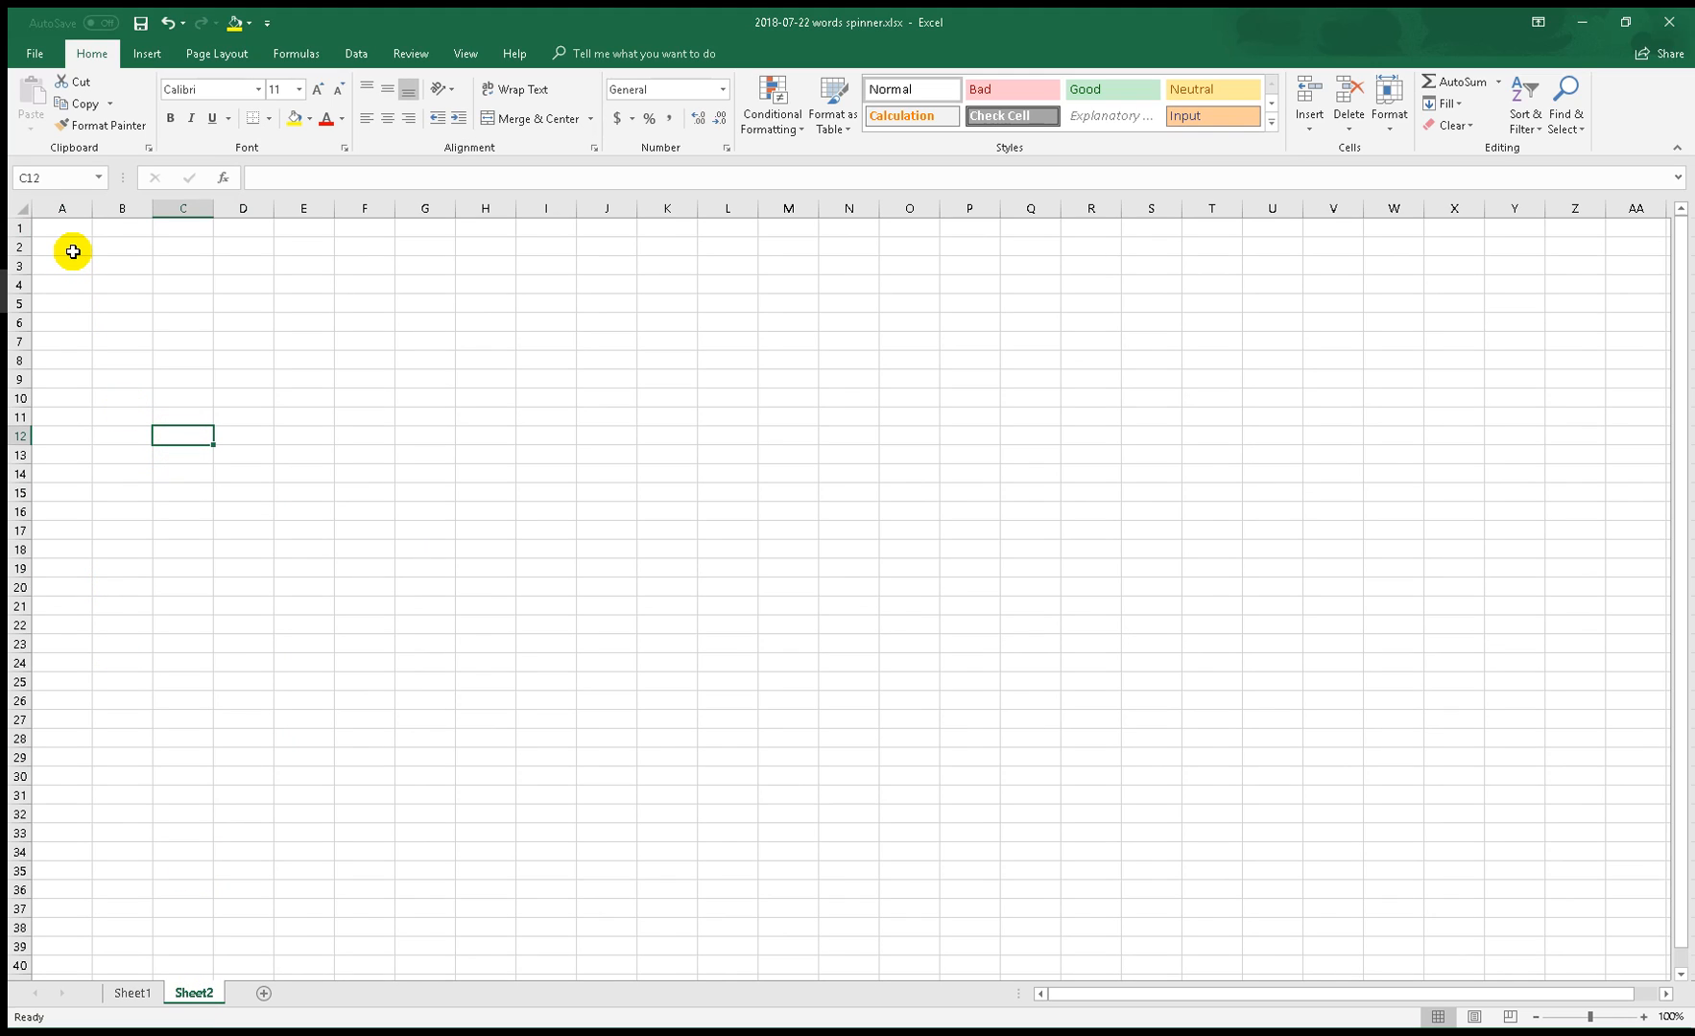
left_click(73, 252)
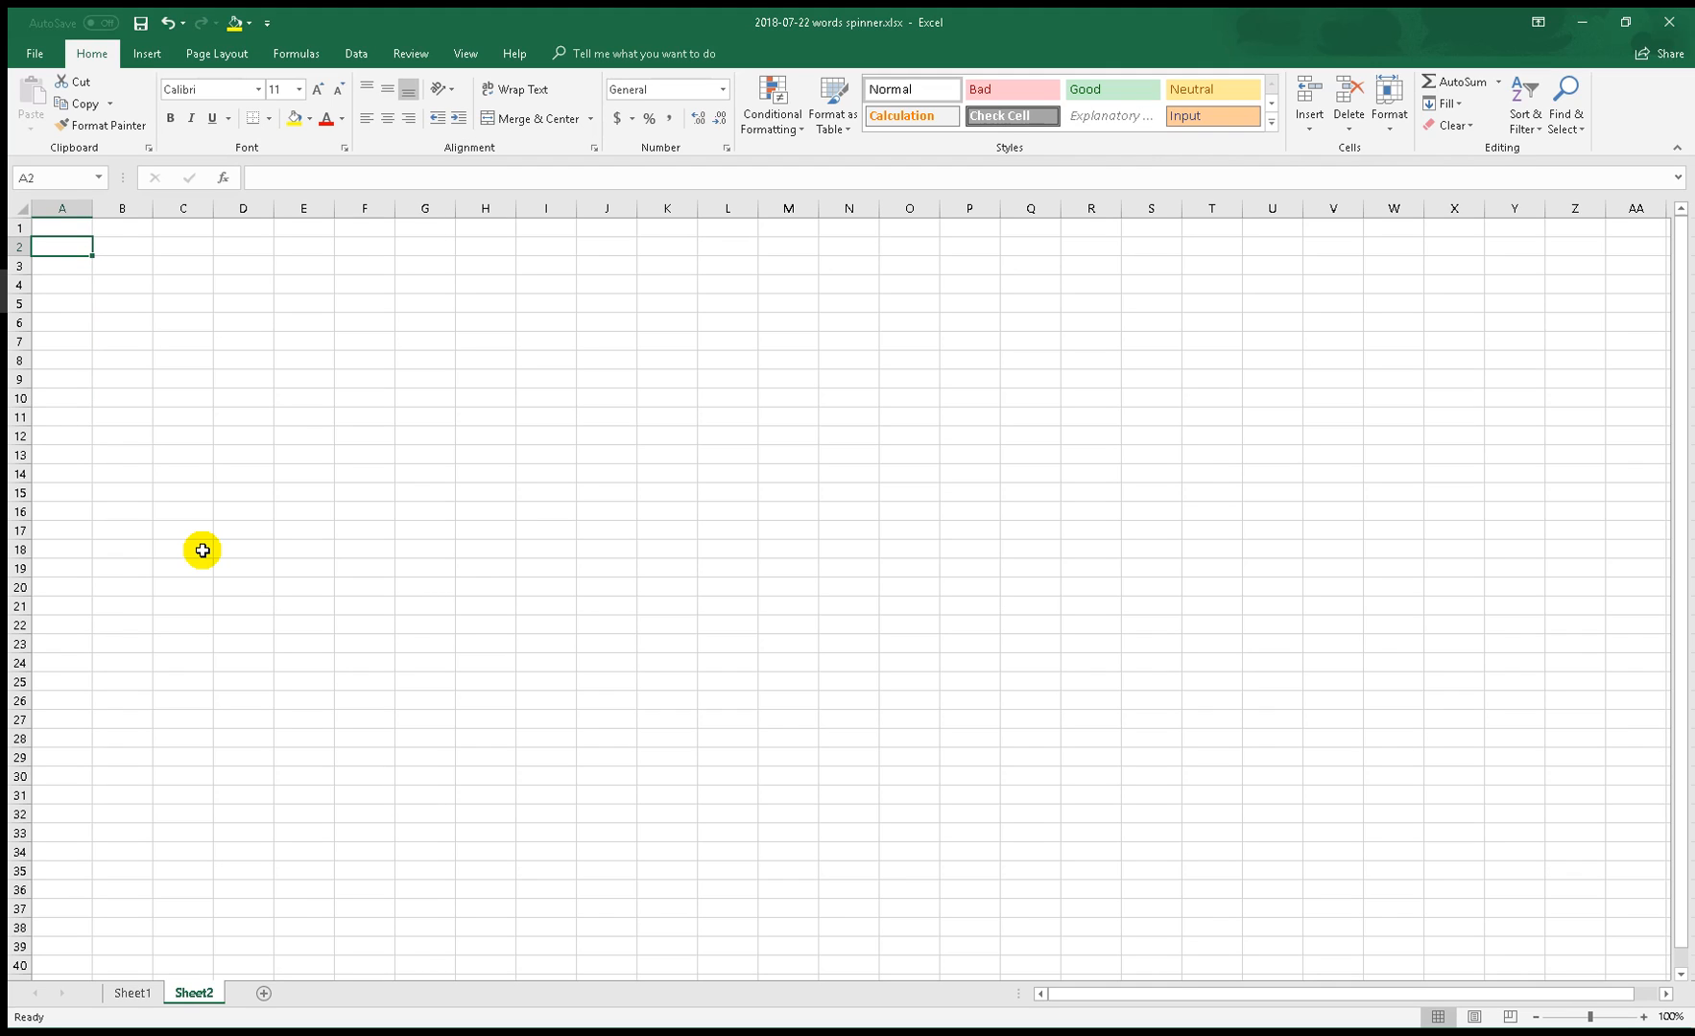
type("1")
key("Return")
type("2")
key("Return")
type("3")
key("Return")
type("4 5")
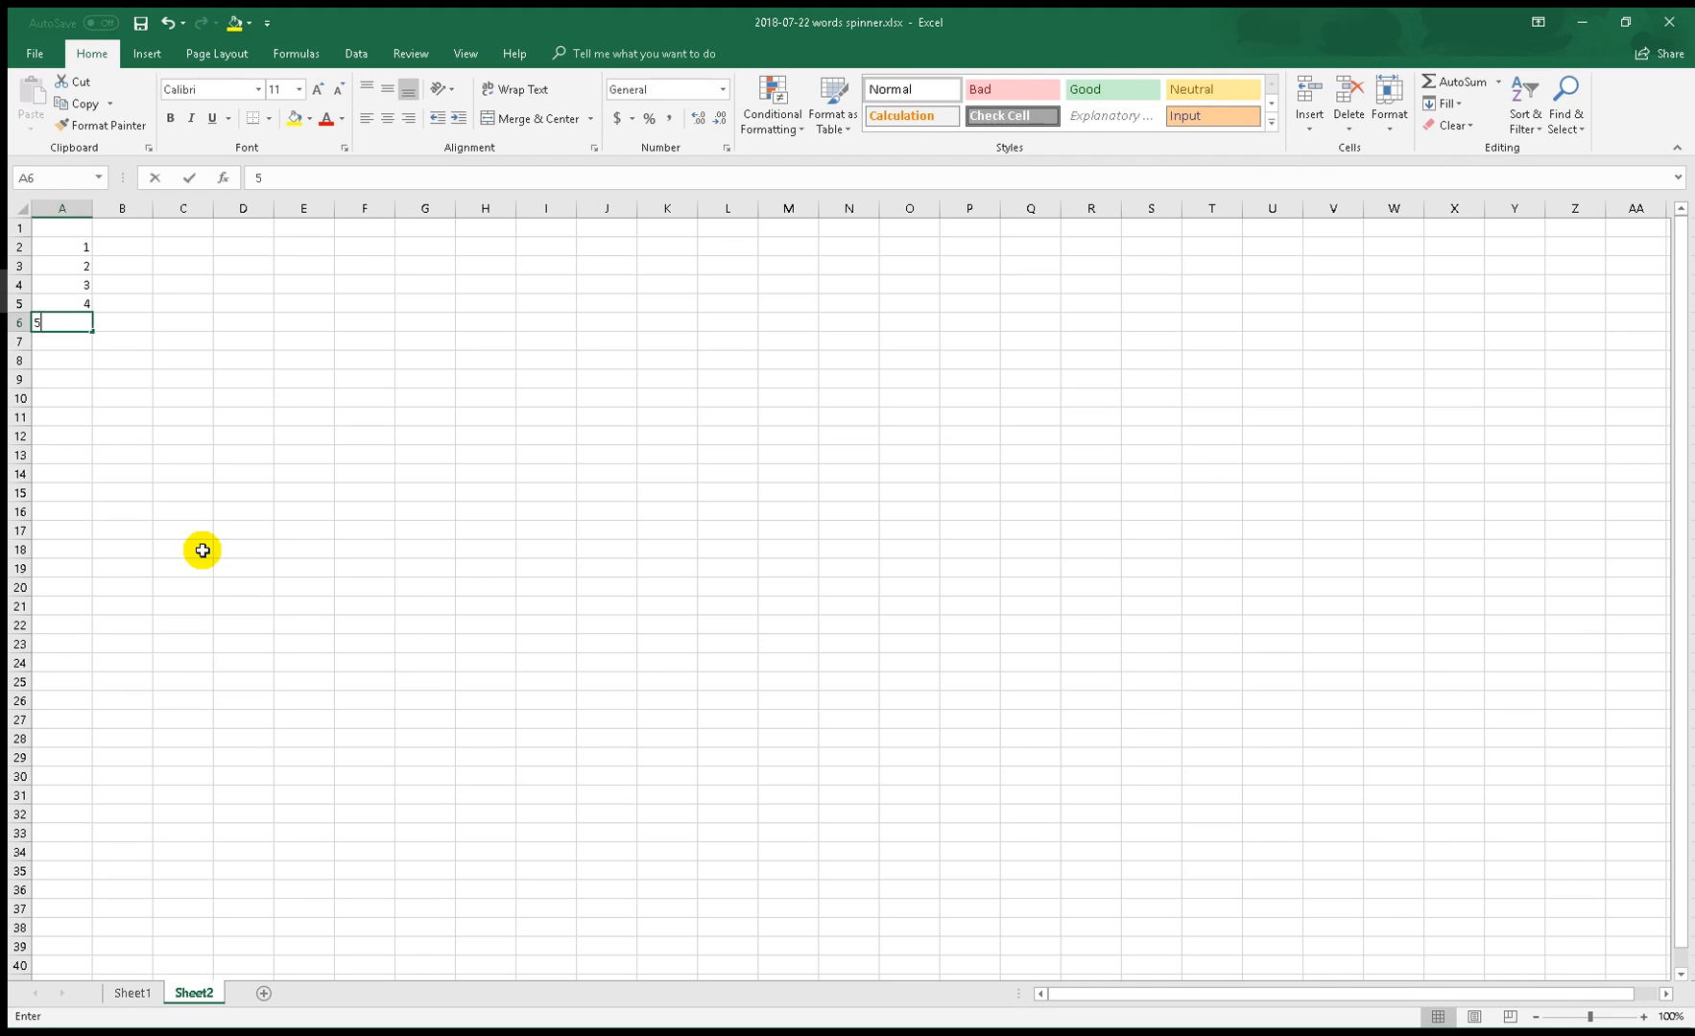
key("Return")
type("6")
key("Return")
type("7")
key("Return")
type("10")
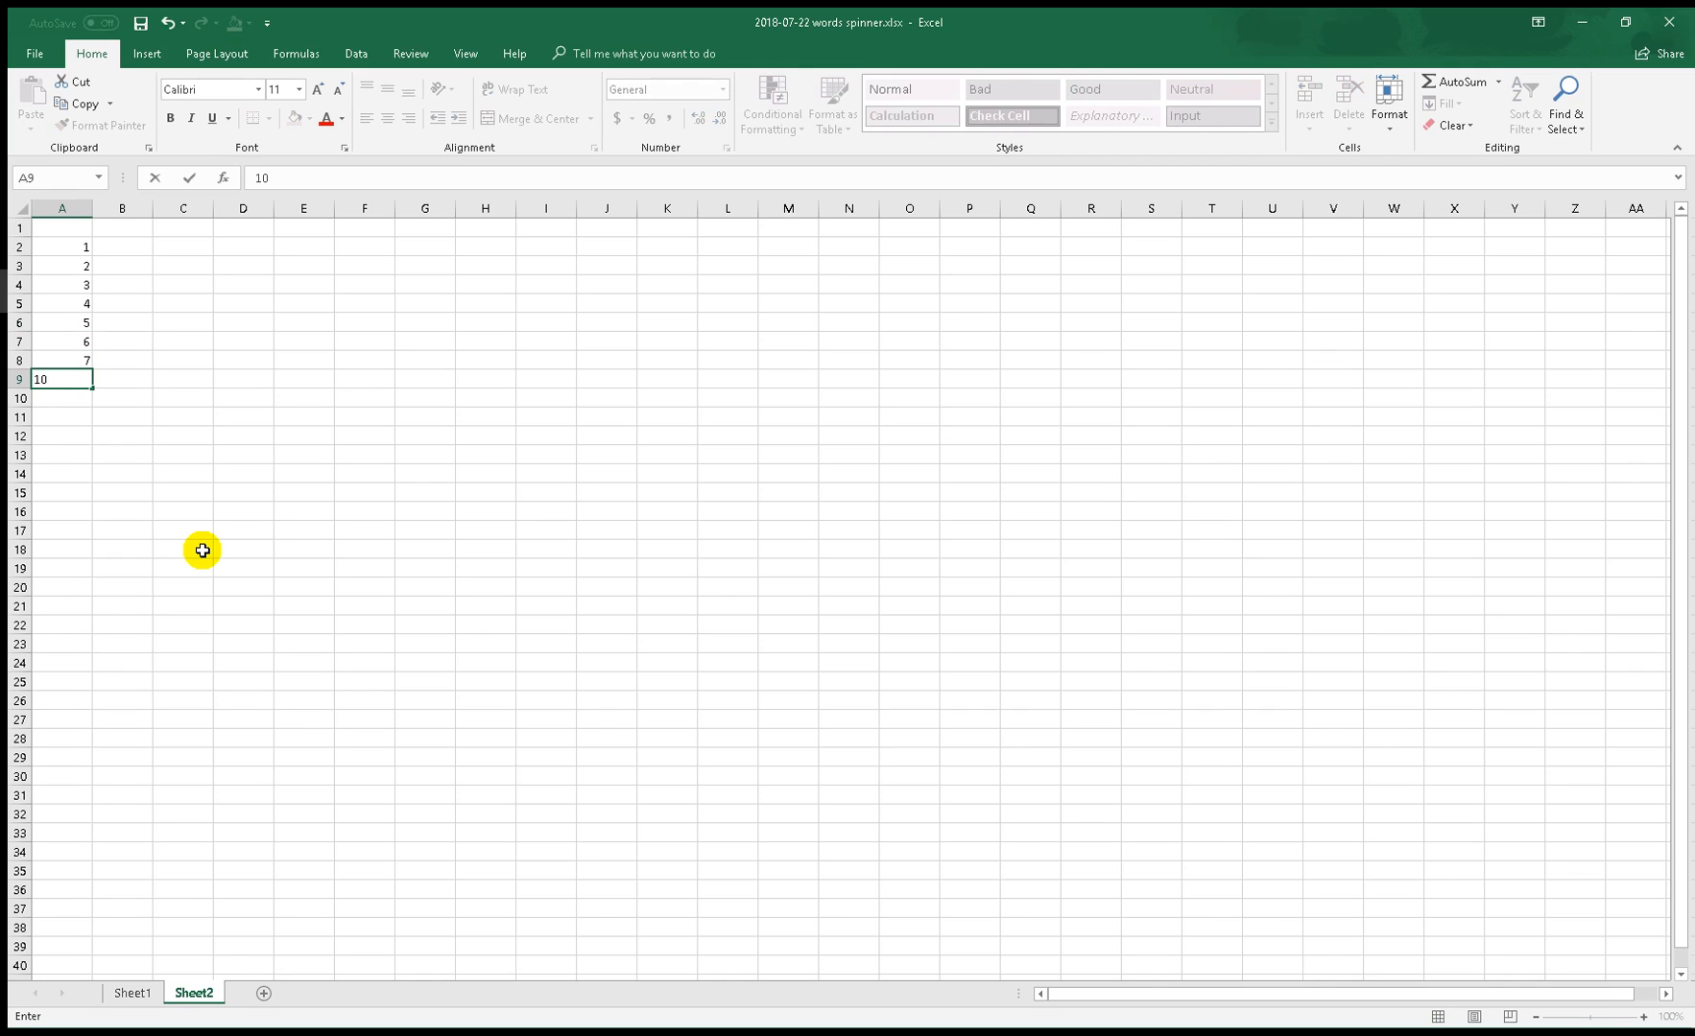
key("BackSpace")
key("BackSpace")
type("8")
key("Return")
type("9")
key("Return")
type("10")
key("Return")
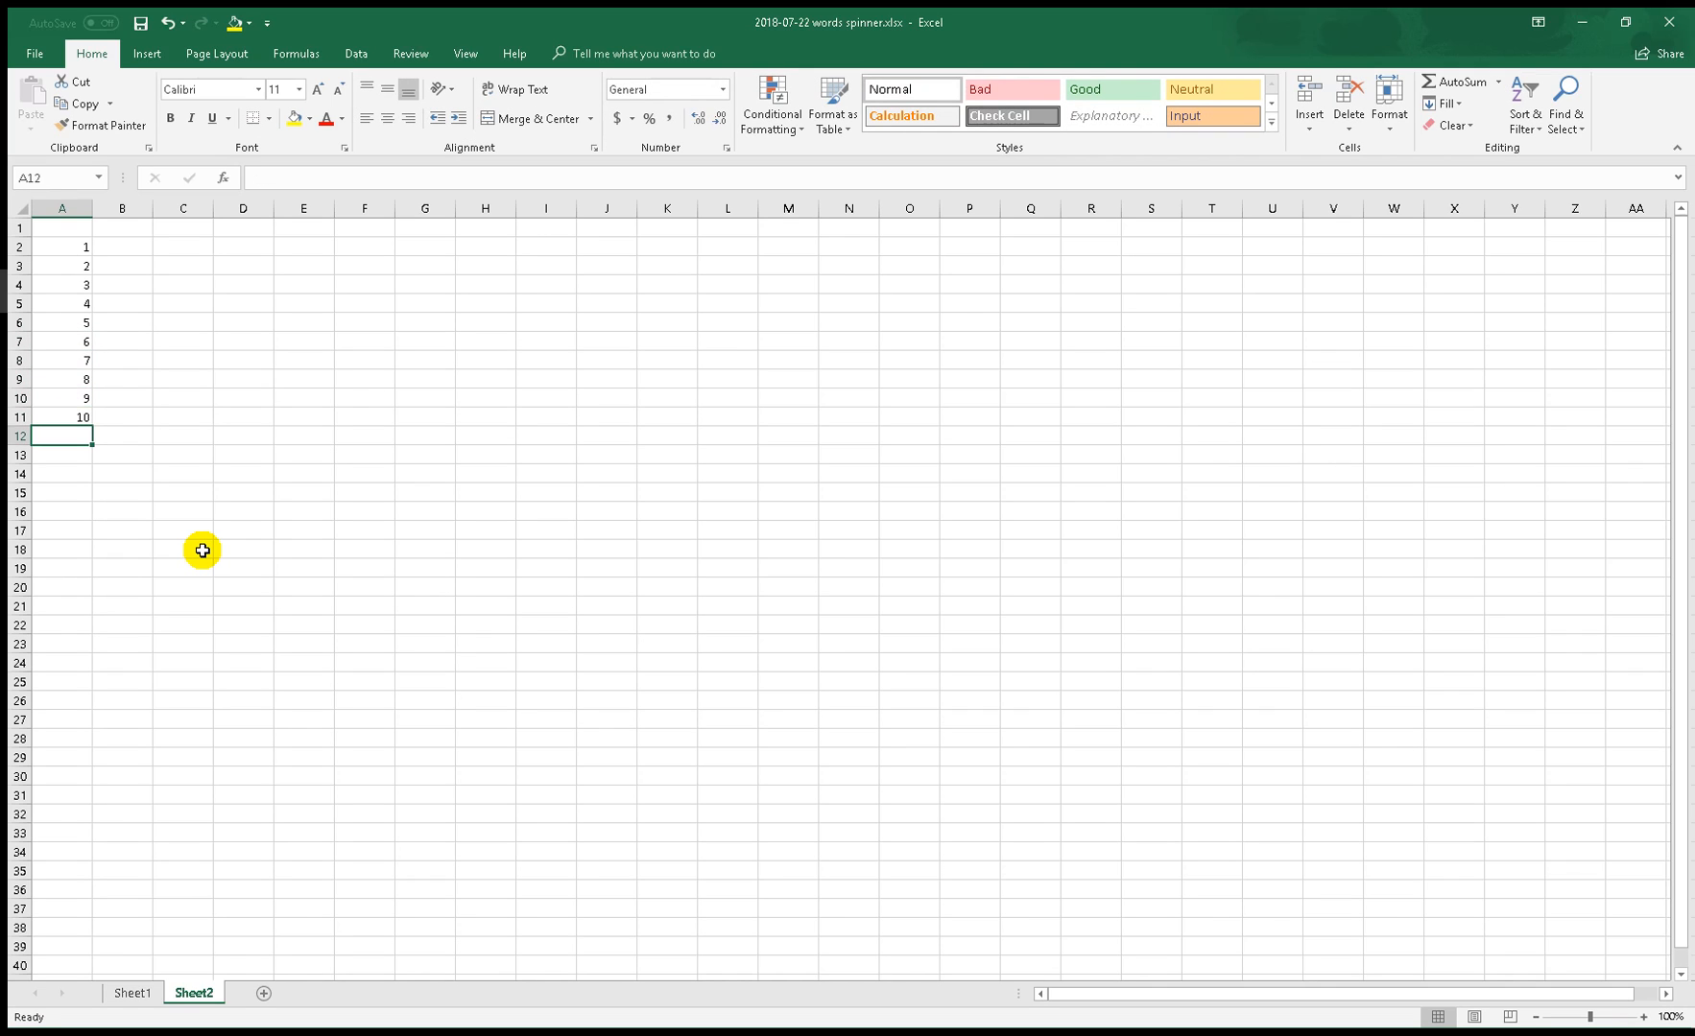
- Number the columns 1 to 10 across cells A1:J1 of the new sheet
left_click(356, 322)
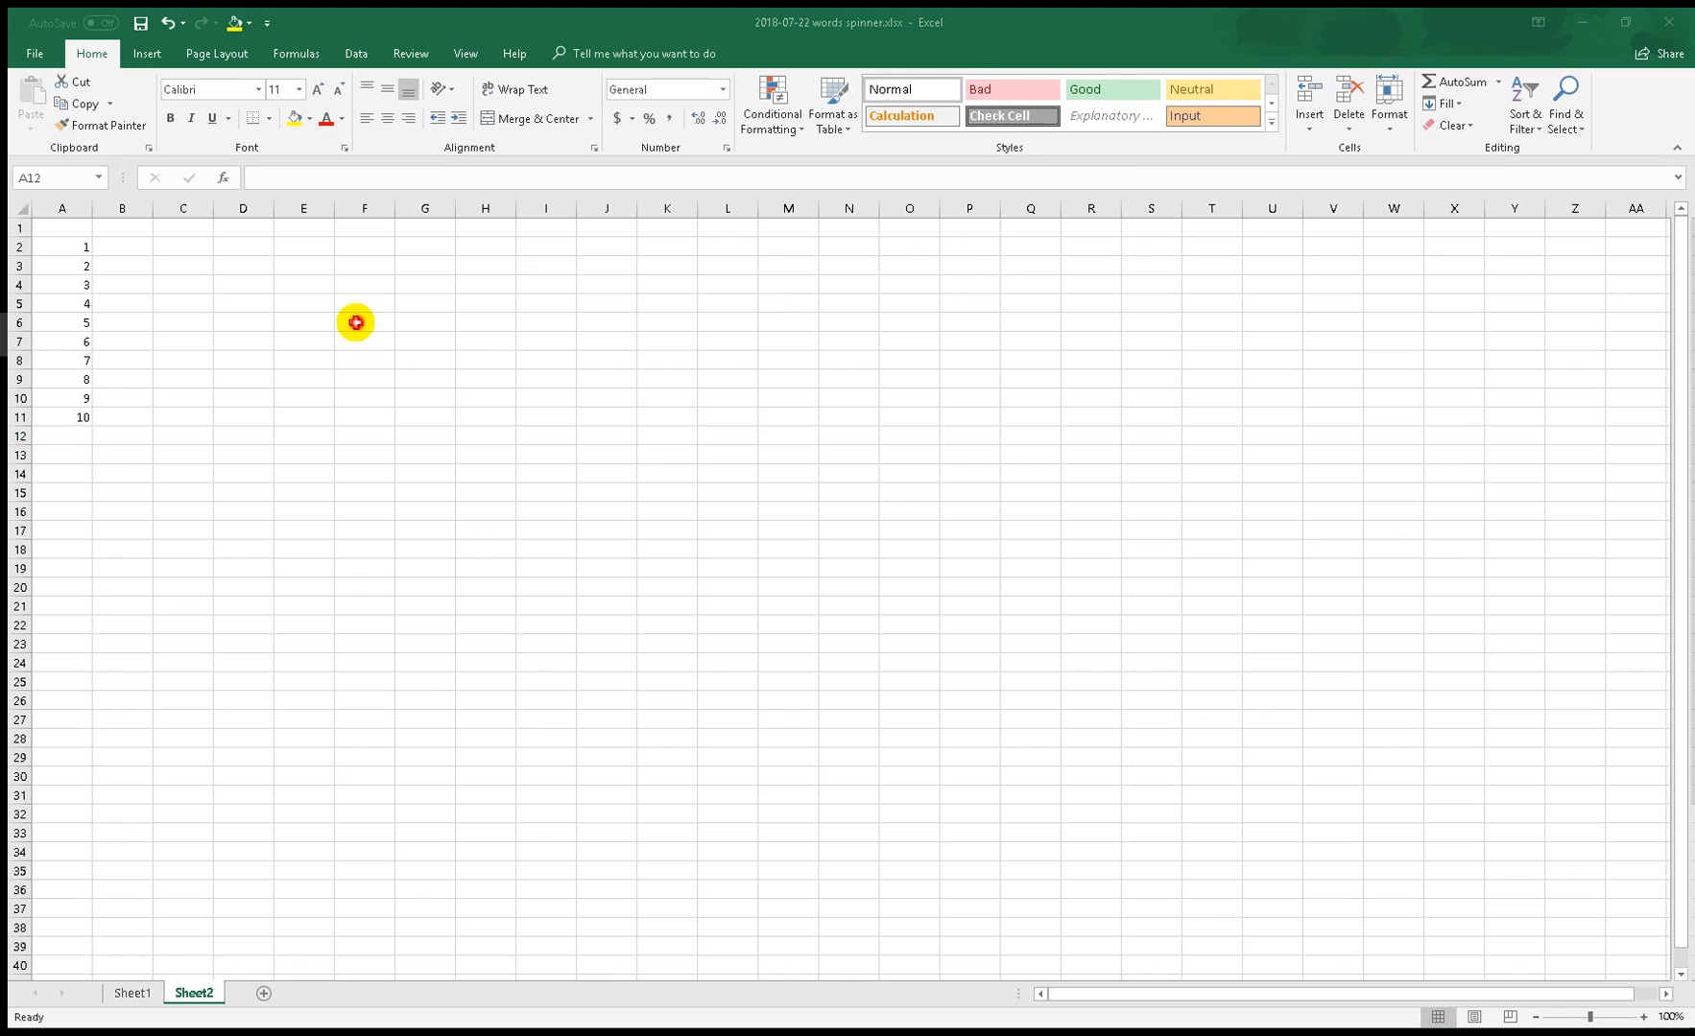
left_click(76, 227)
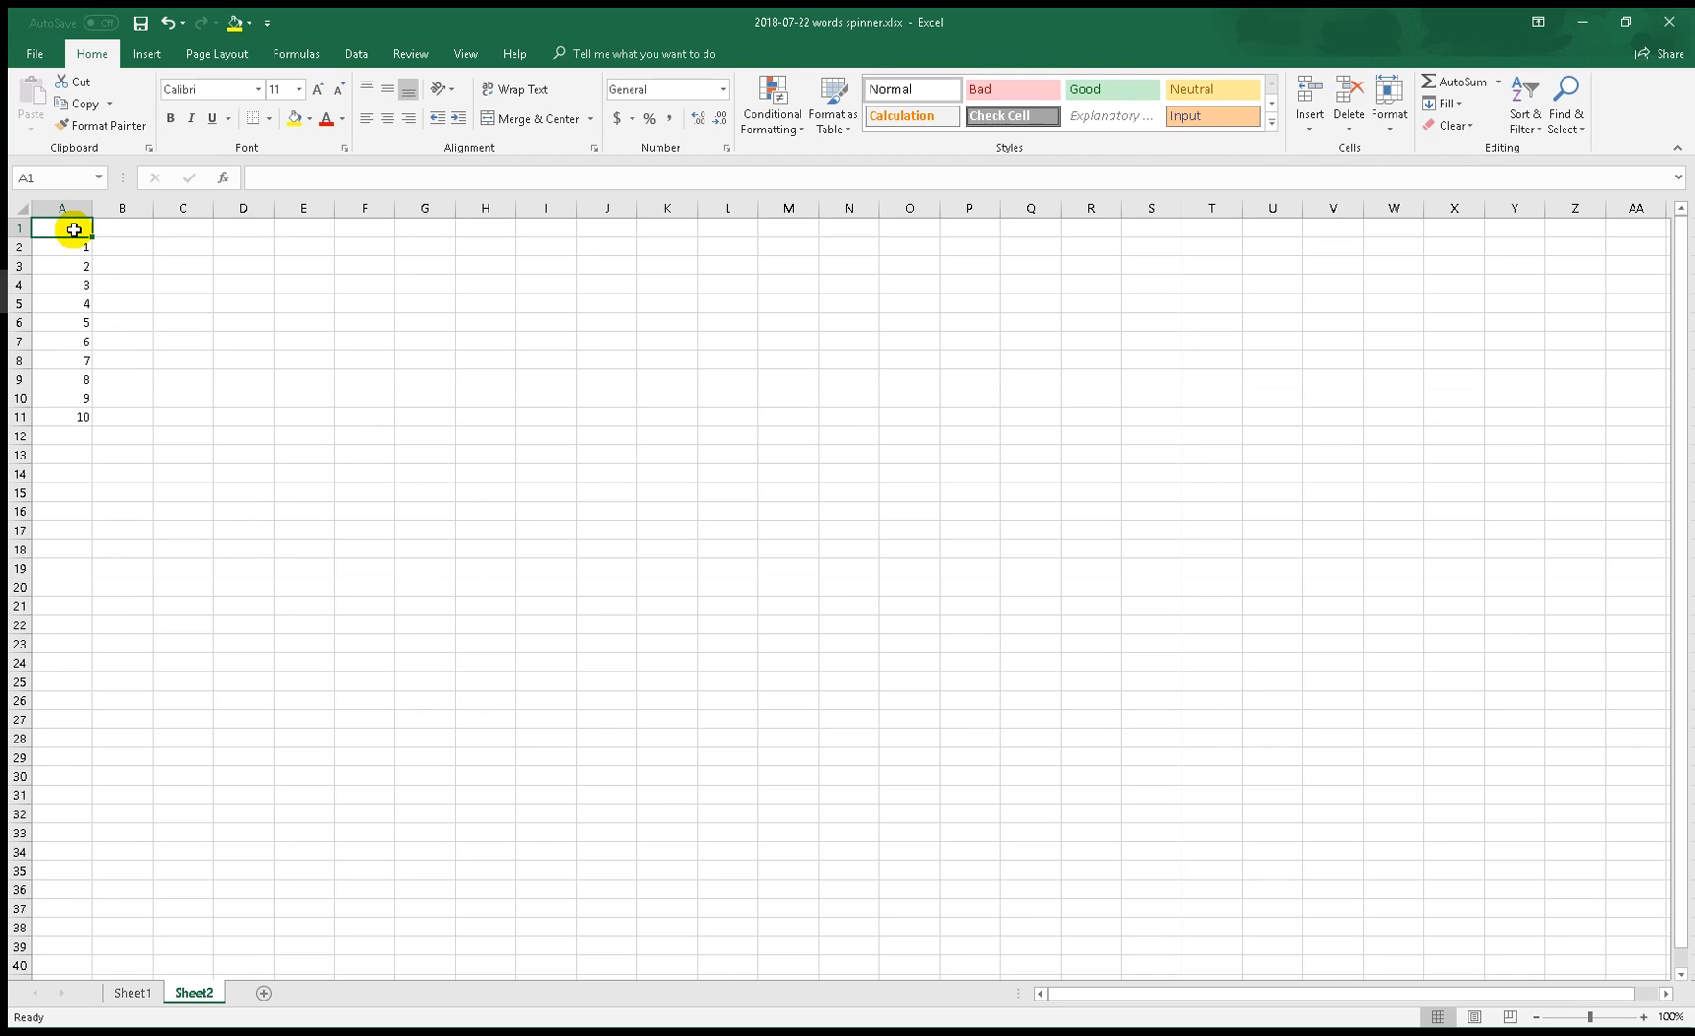
type("1")
left_click(130, 230)
type("2")
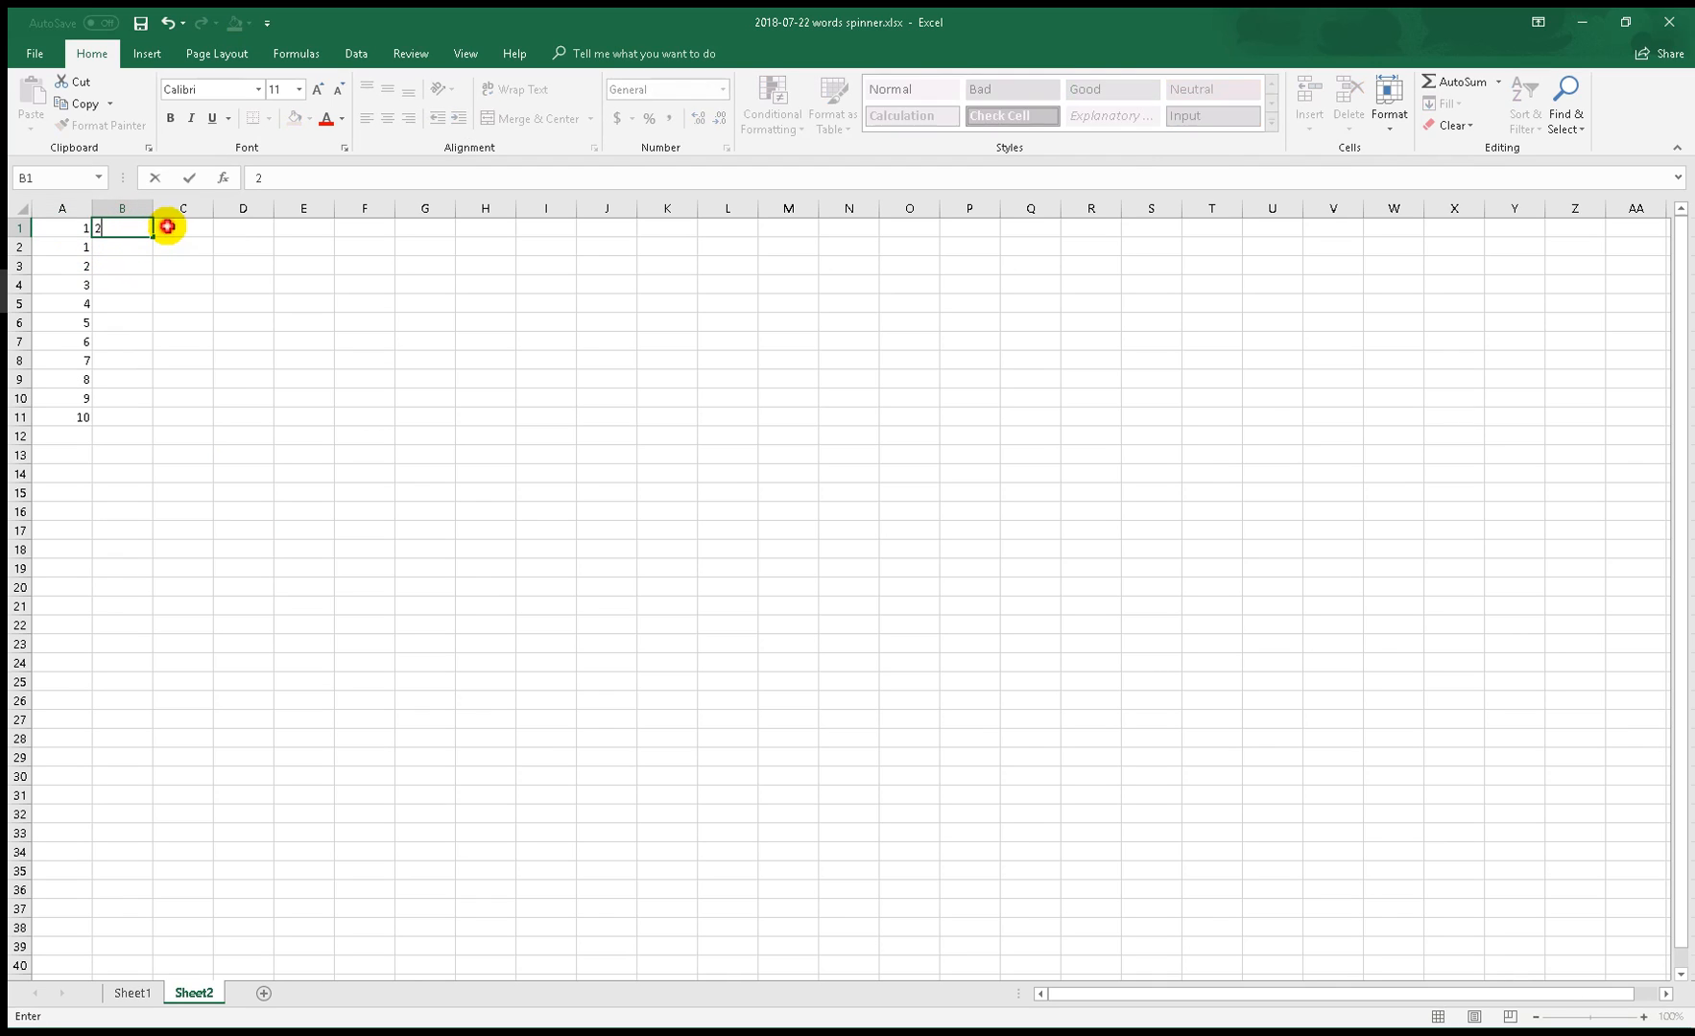
left_click(167, 226)
type("3")
left_click(245, 226)
type("4")
left_click(312, 227)
type("5")
left_click(379, 227)
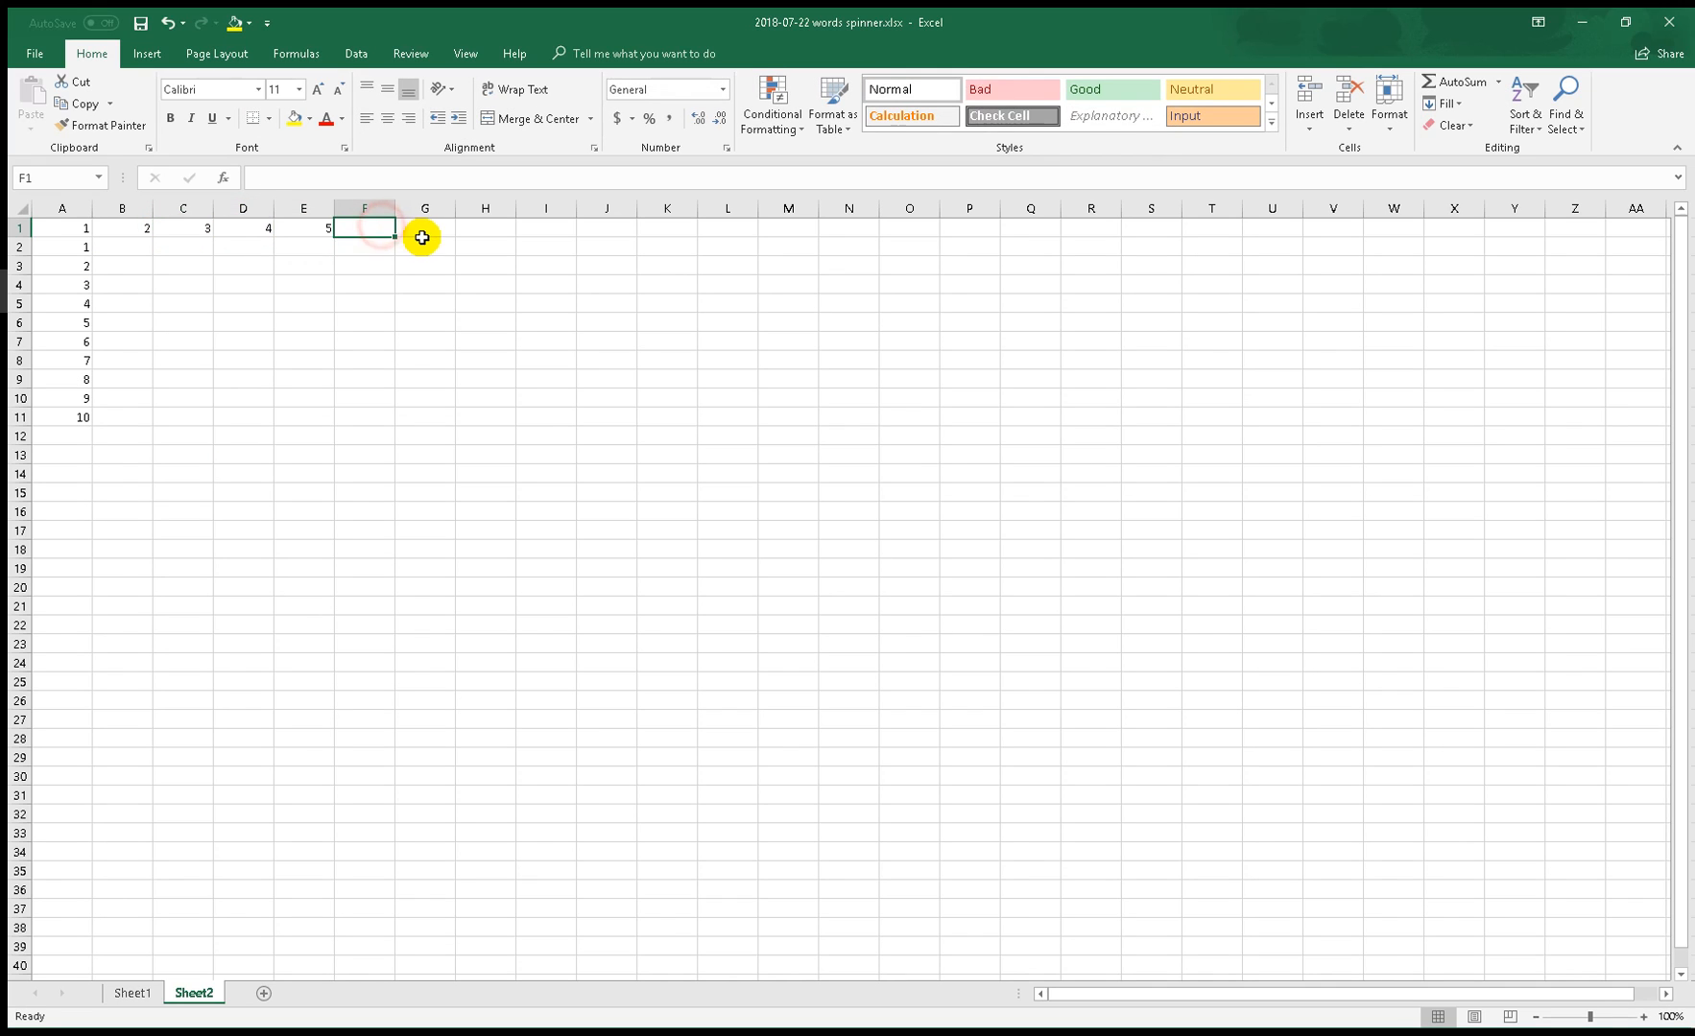
type("6")
left_click(425, 227)
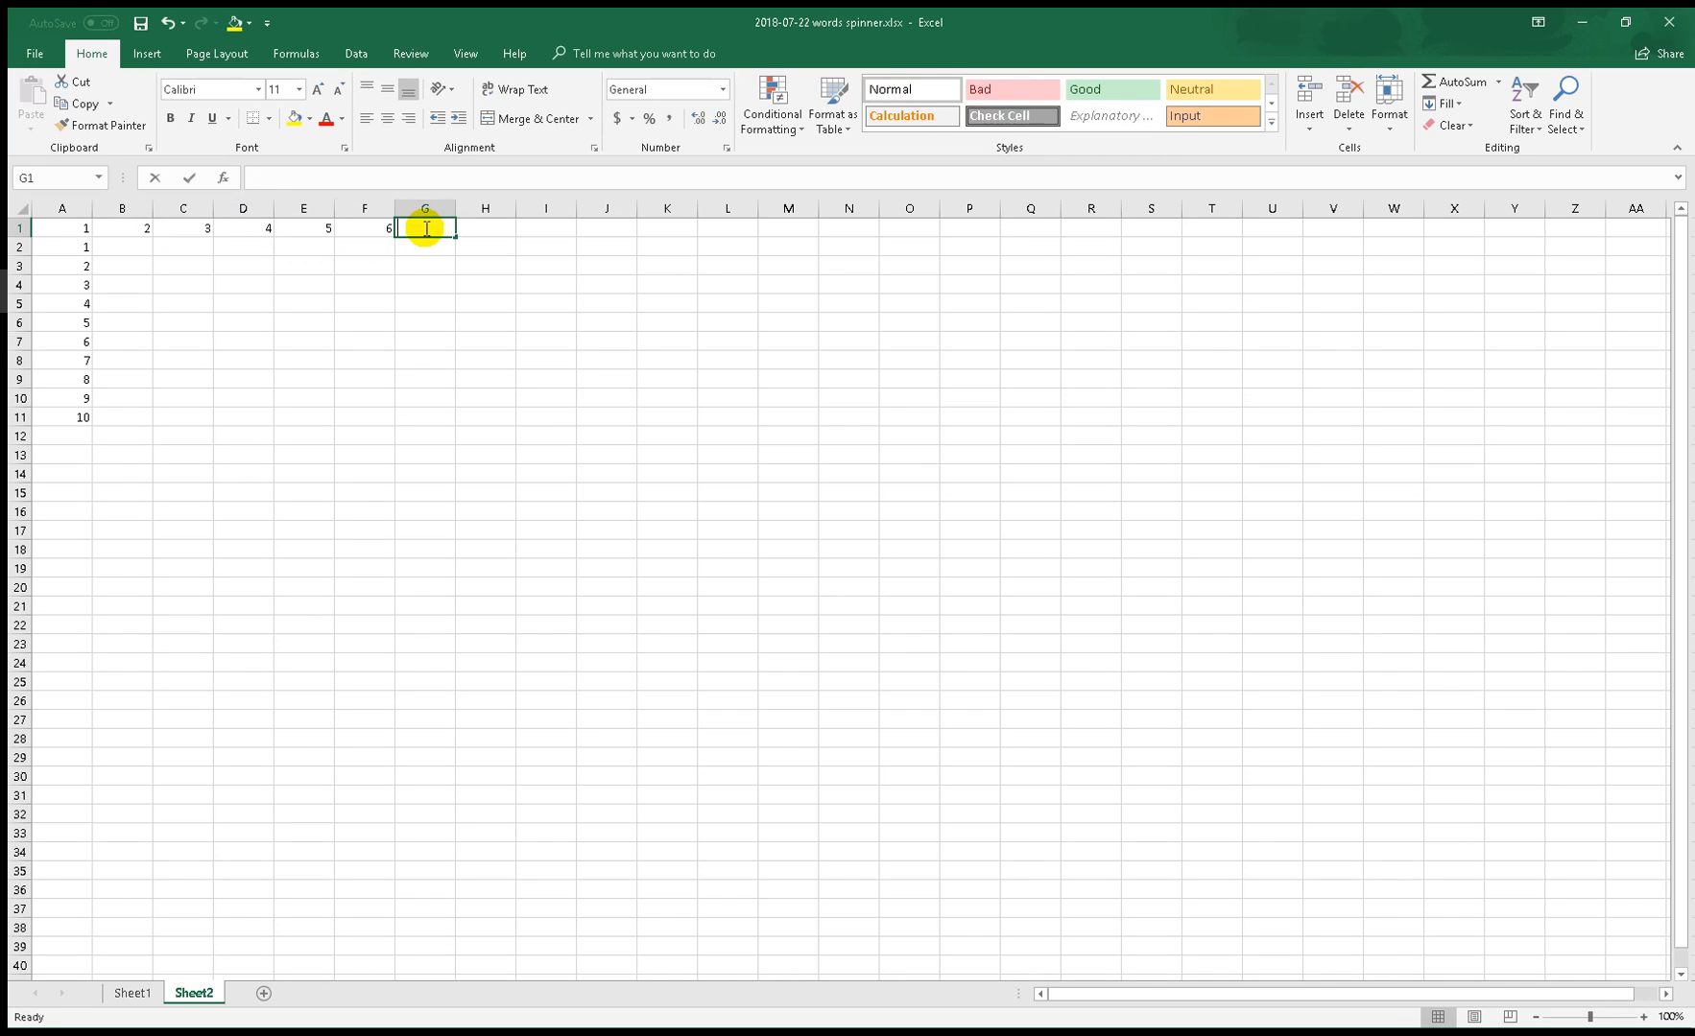
type("7")
key("Tab")
type("8")
key("Tab")
type("9")
key("Tab")
type("10")
key("Return")
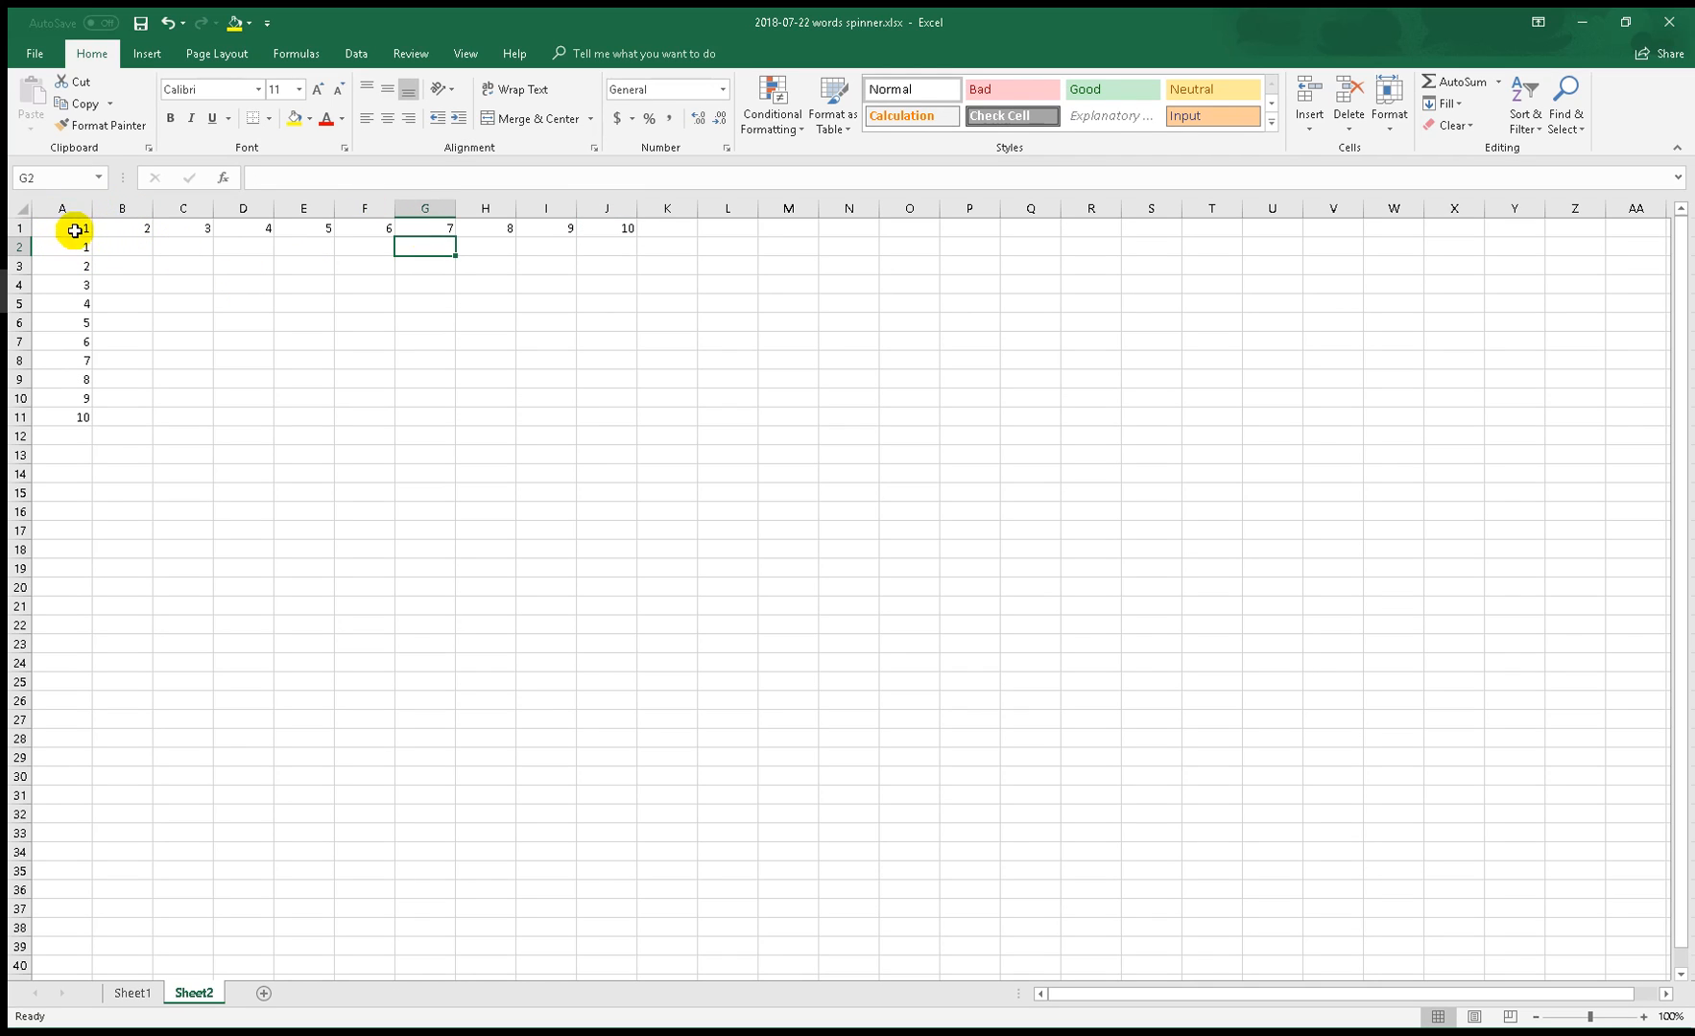
left_click_drag(65, 227, 626, 423)
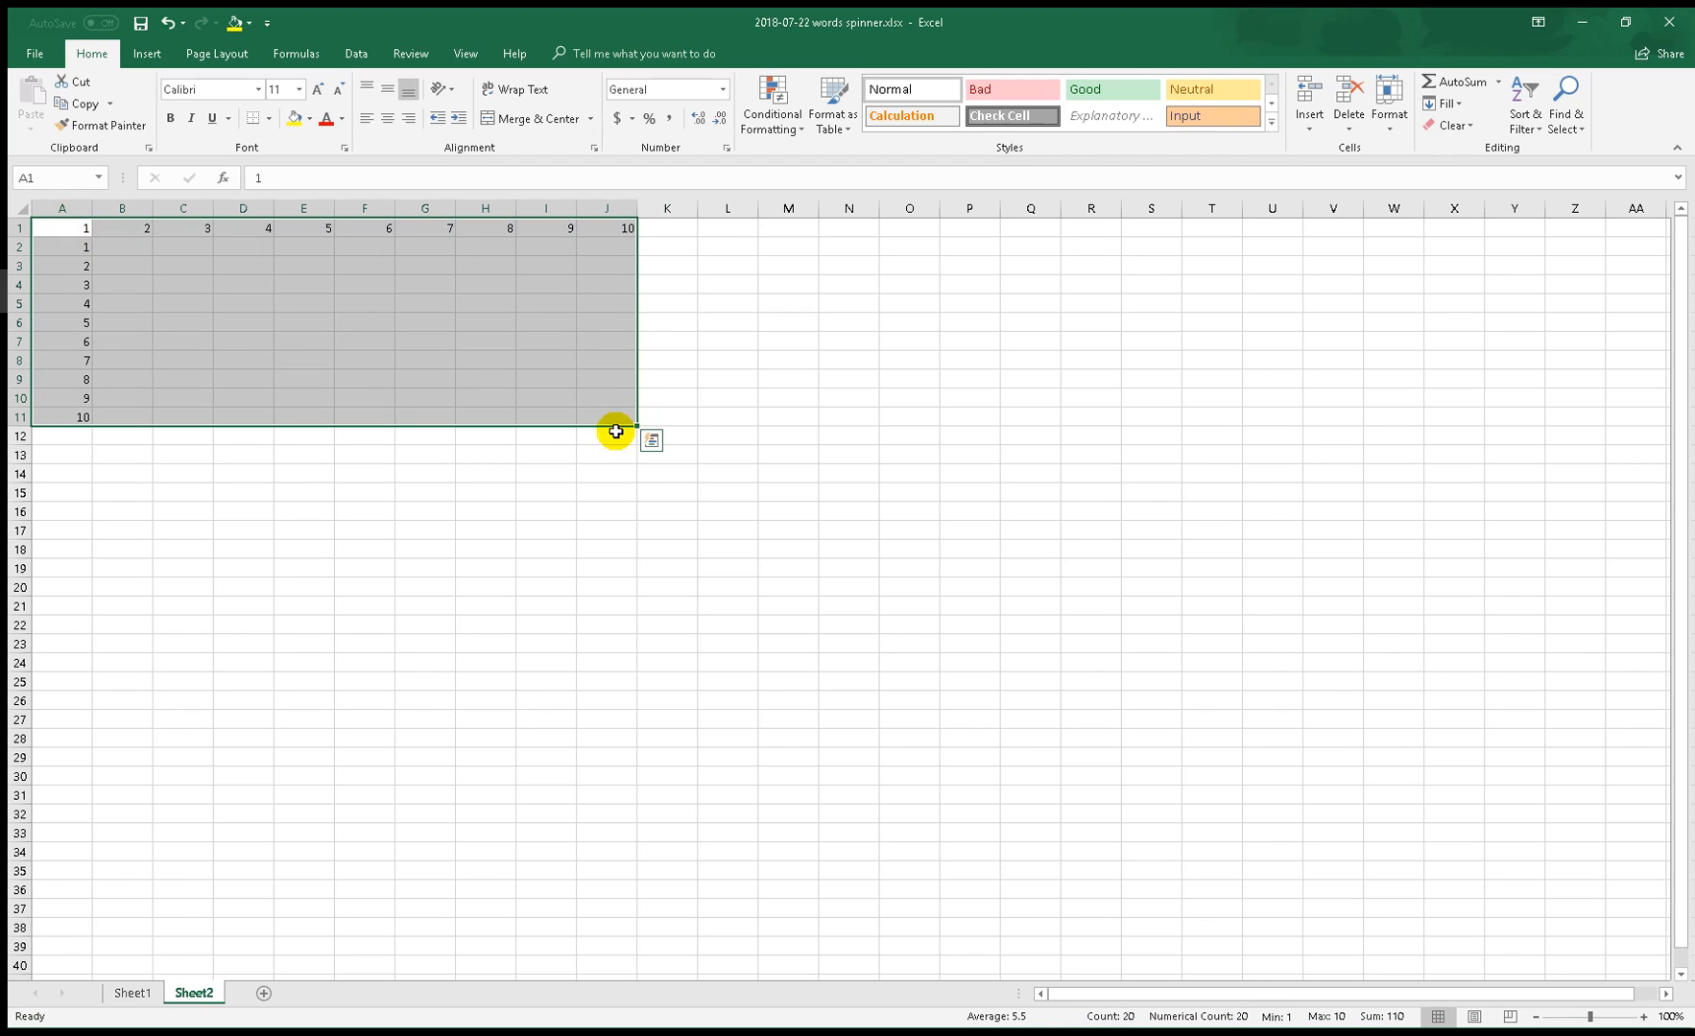
left_click(140, 458)
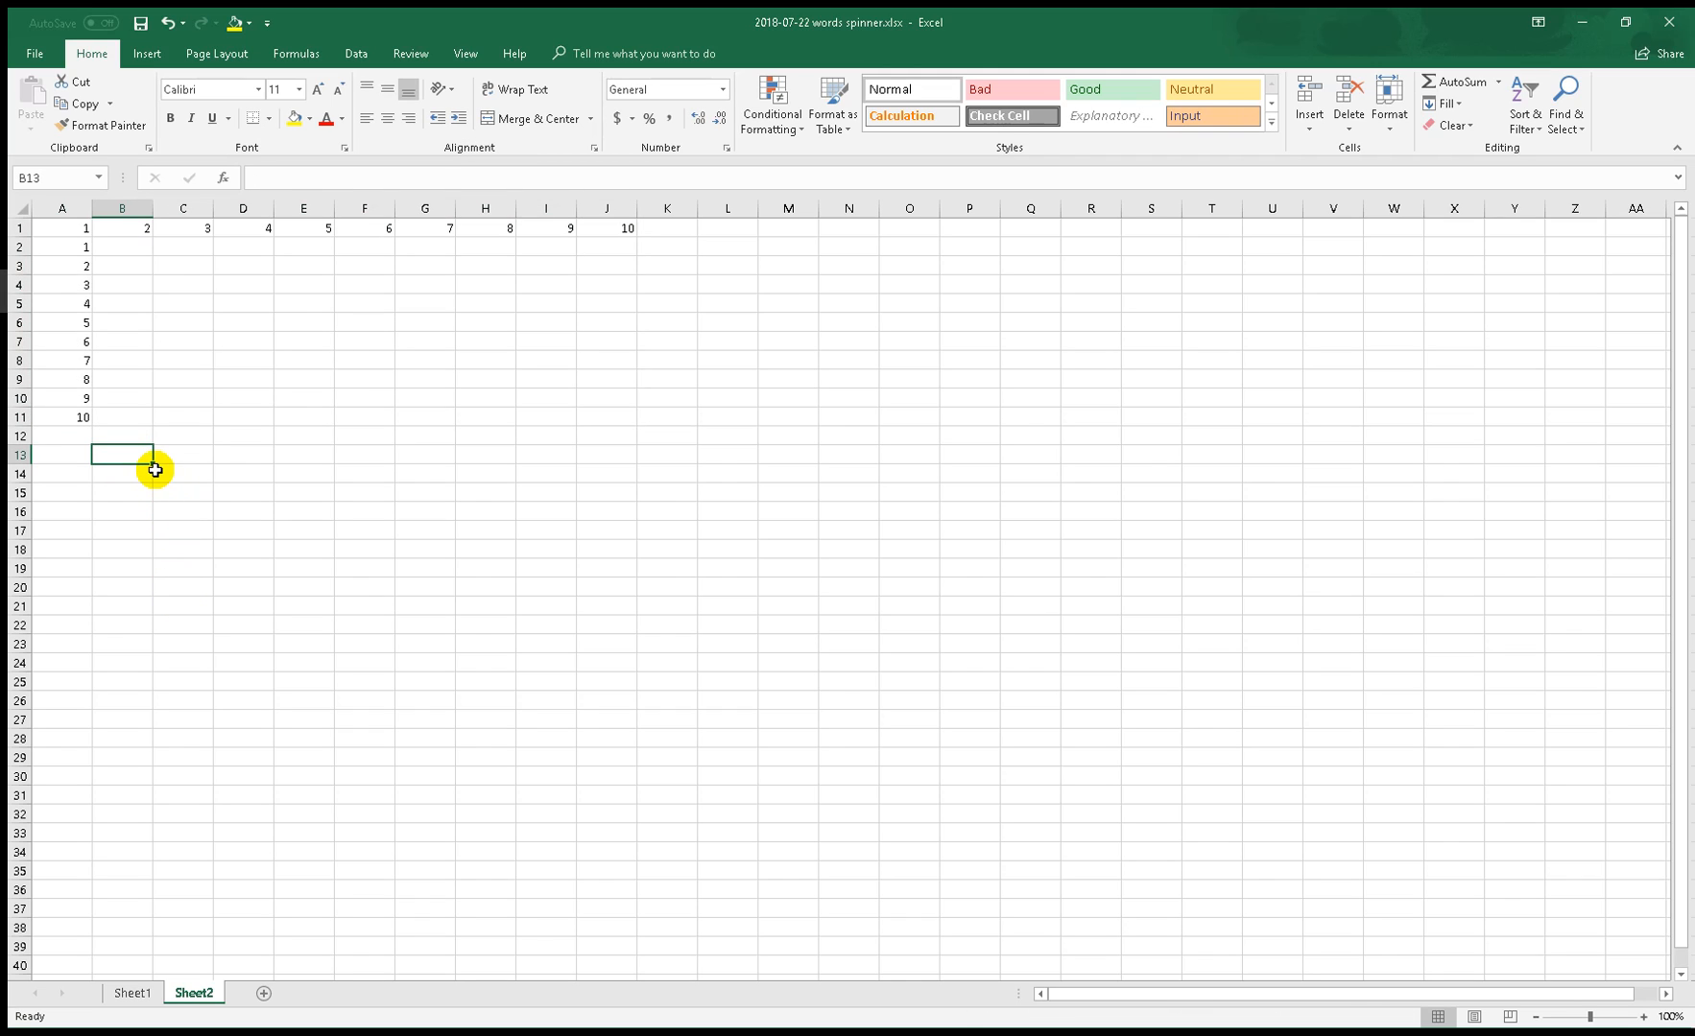
- Fill the subject list with three first names in B2:B4 and "I" in B5
left_click(139, 247)
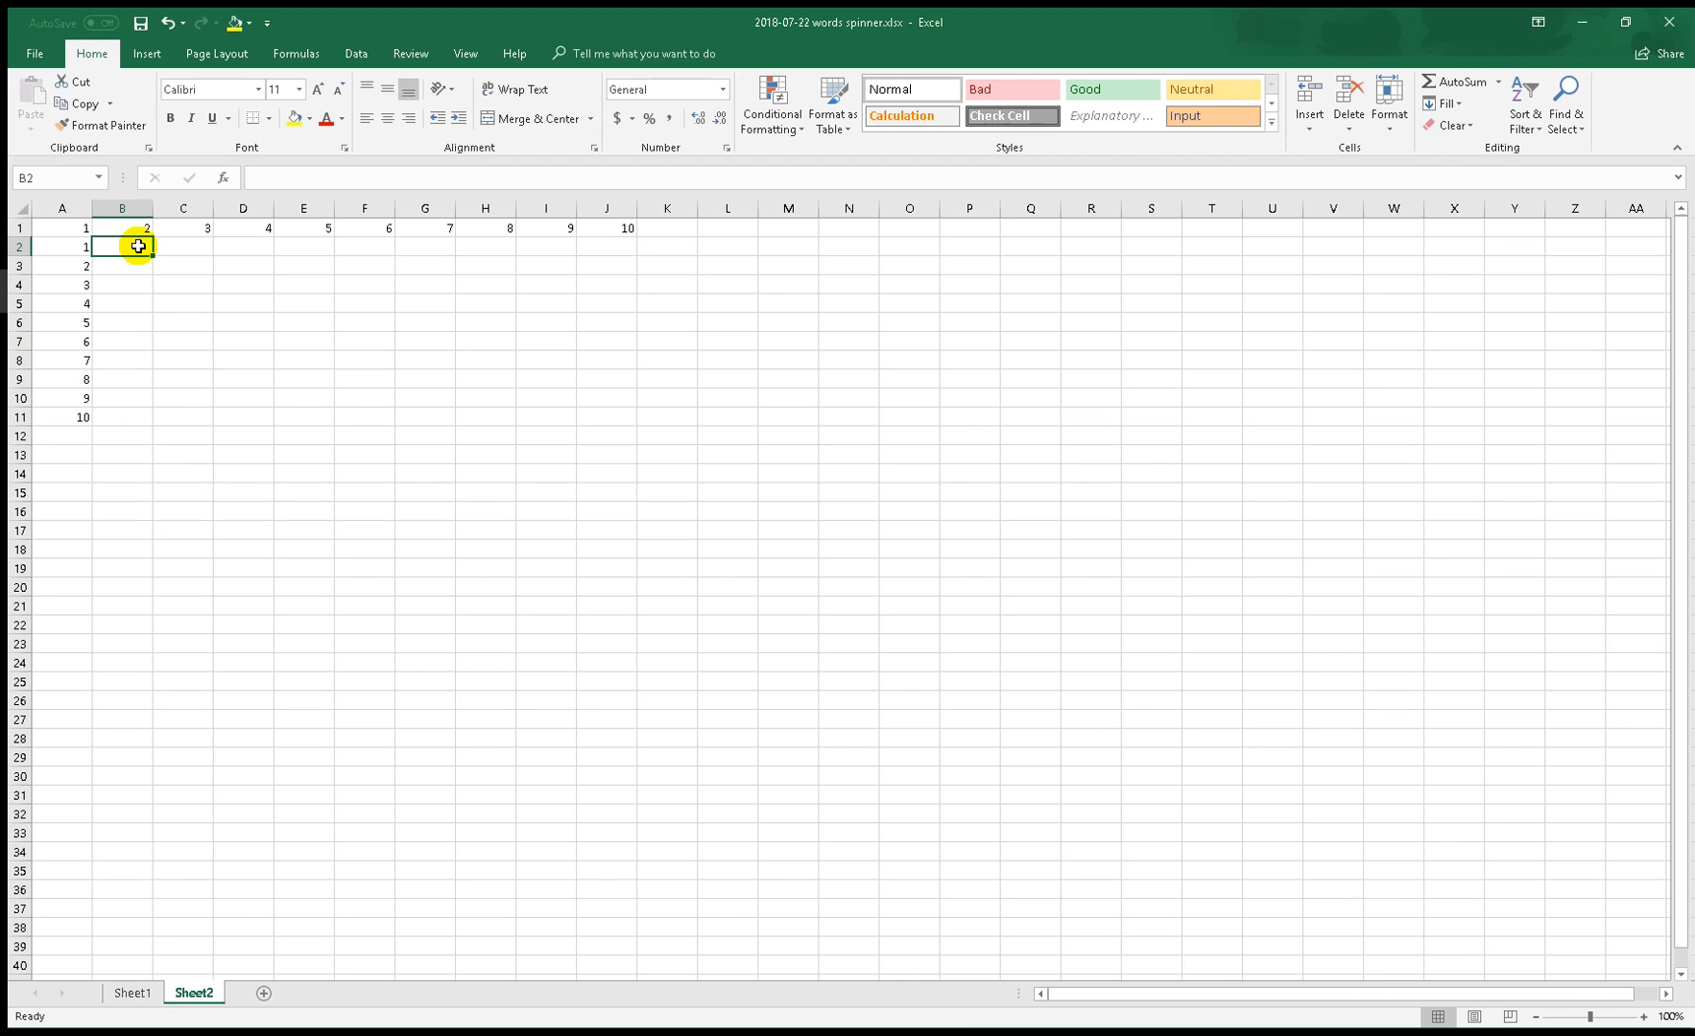
type("Brian")
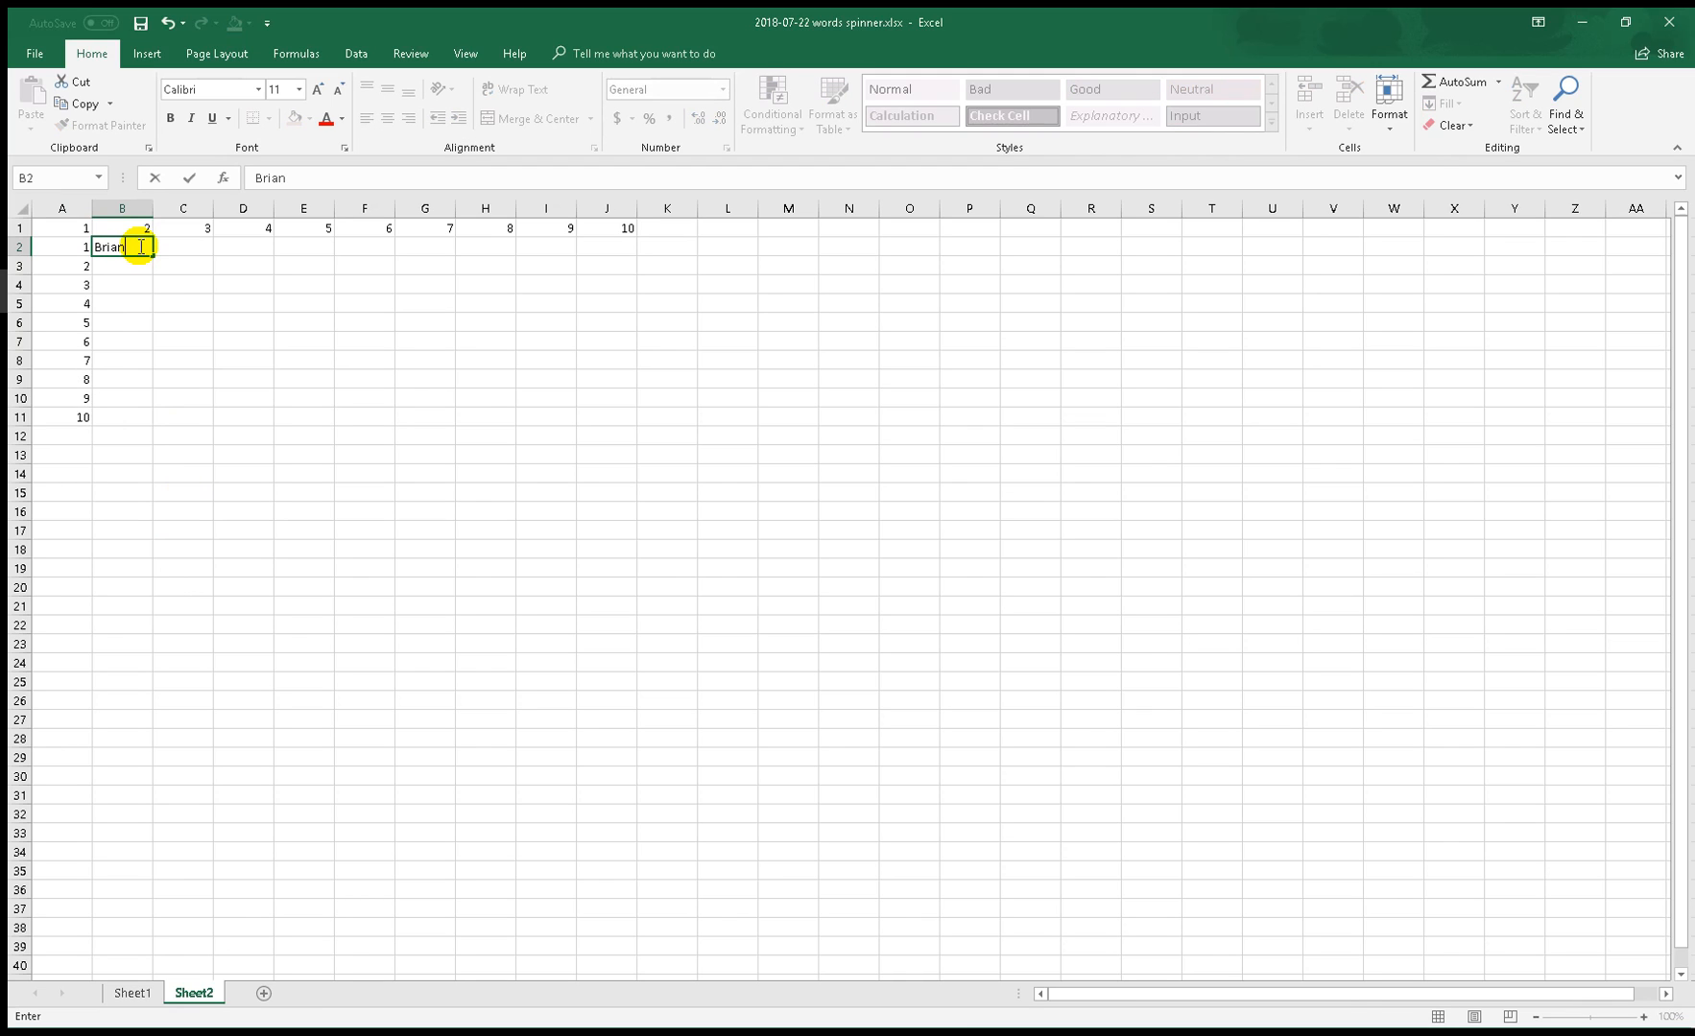
key("Return")
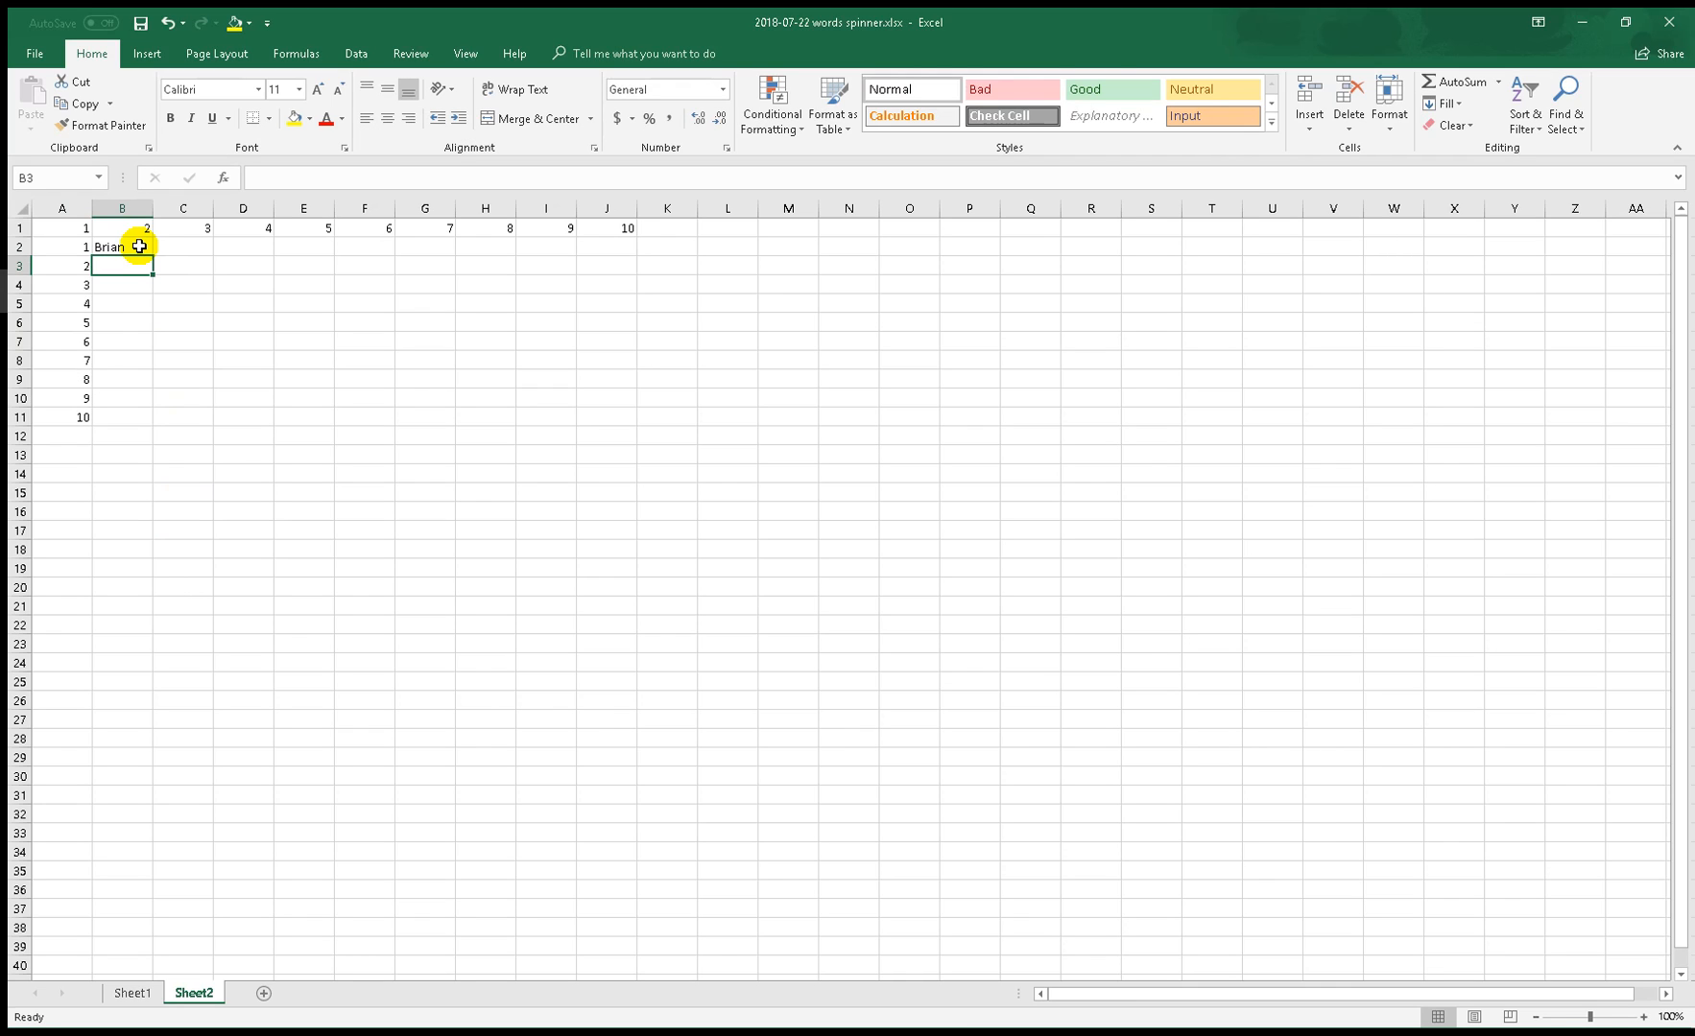
type("Lee")
key("Return")
type("Tom")
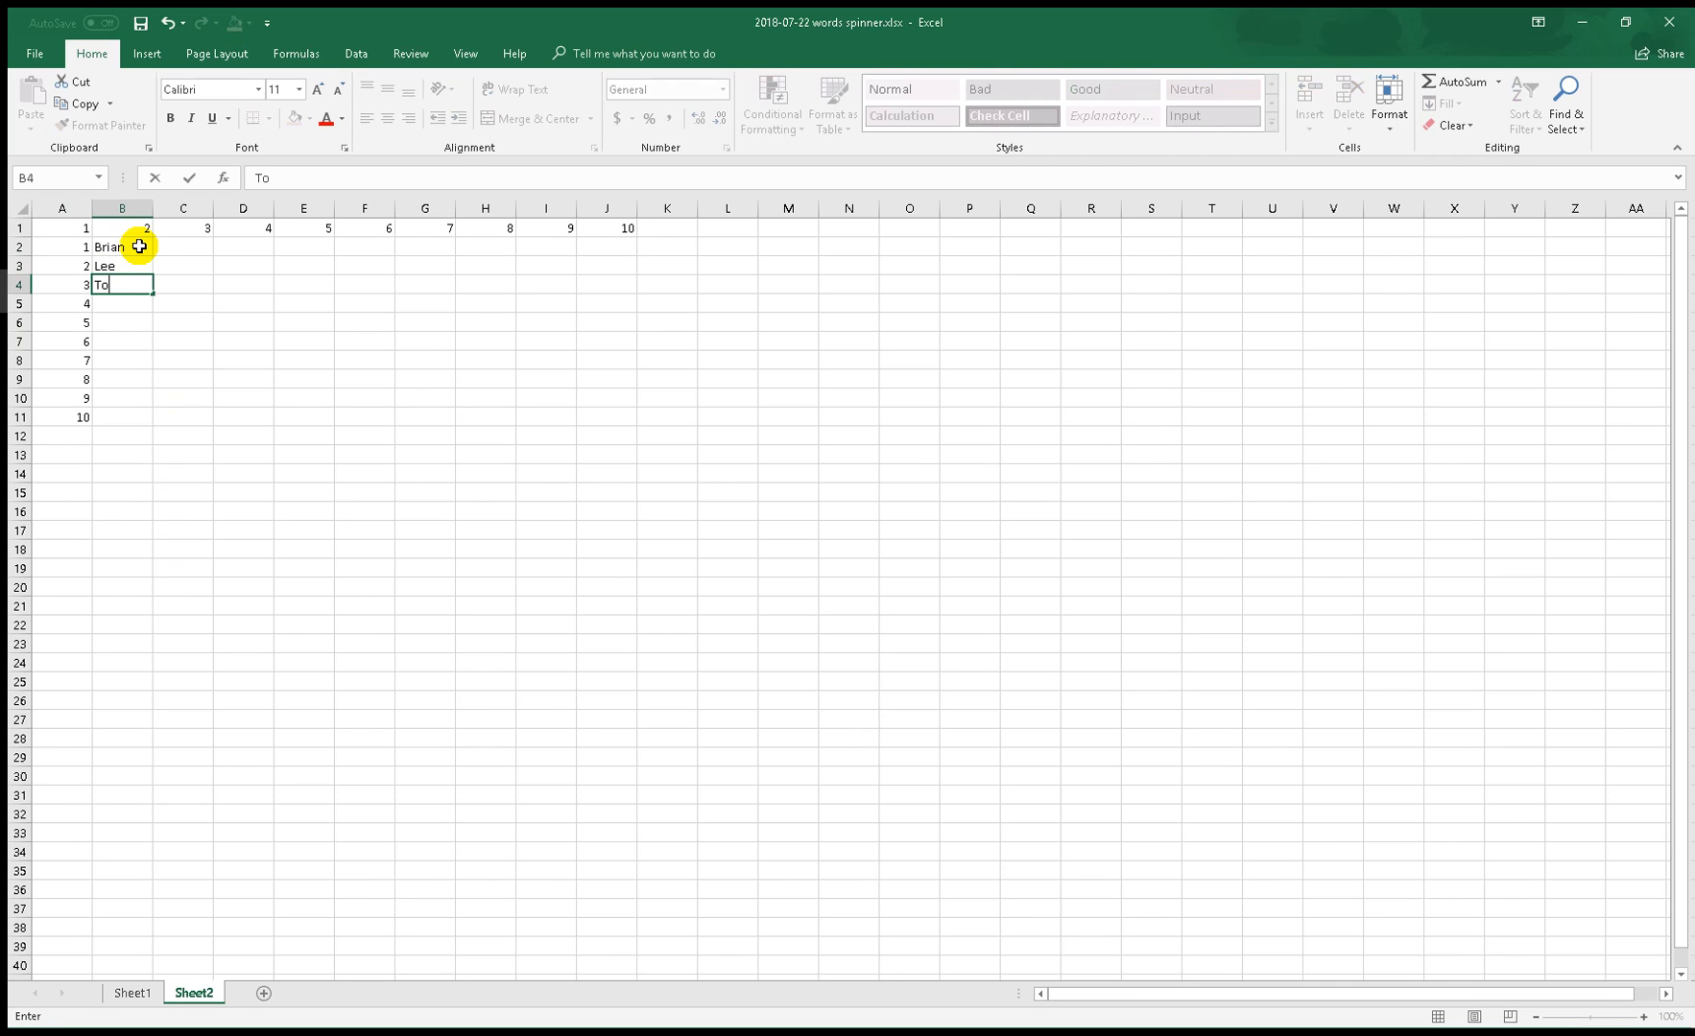
key("Return")
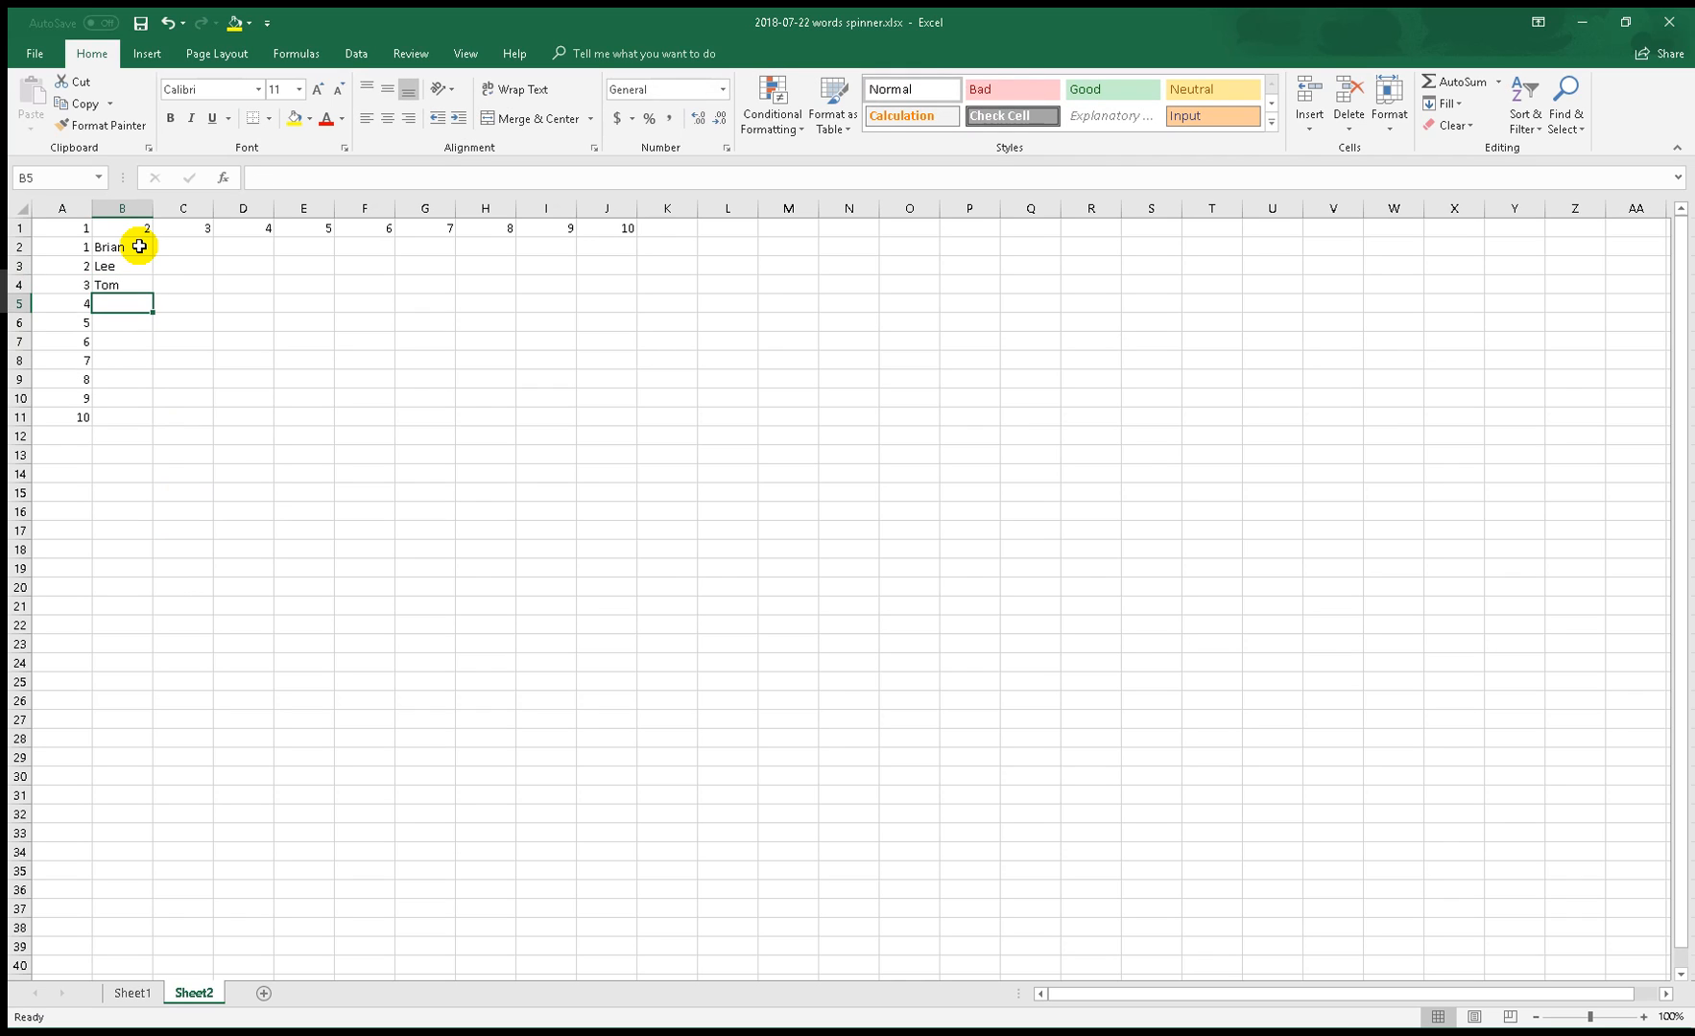
type("I")
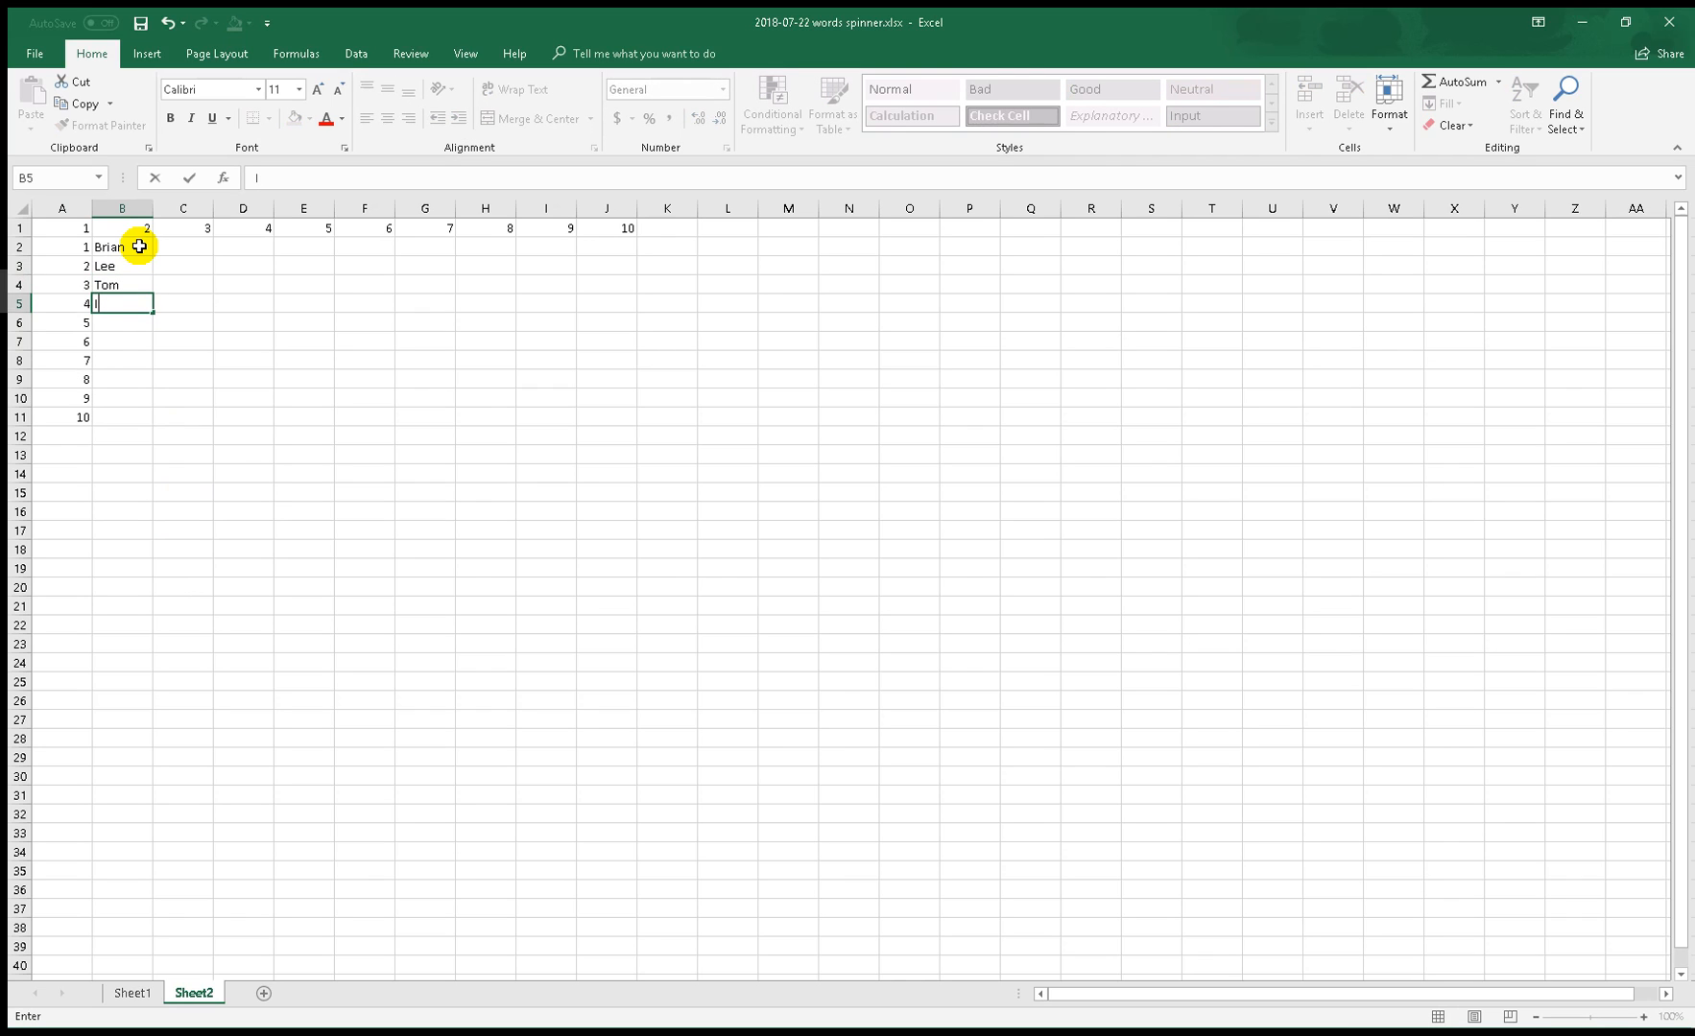
key("Up")
- Enter a single space in C2 as the separator after the subject list
key("Up")
key("Right")
key("Up")
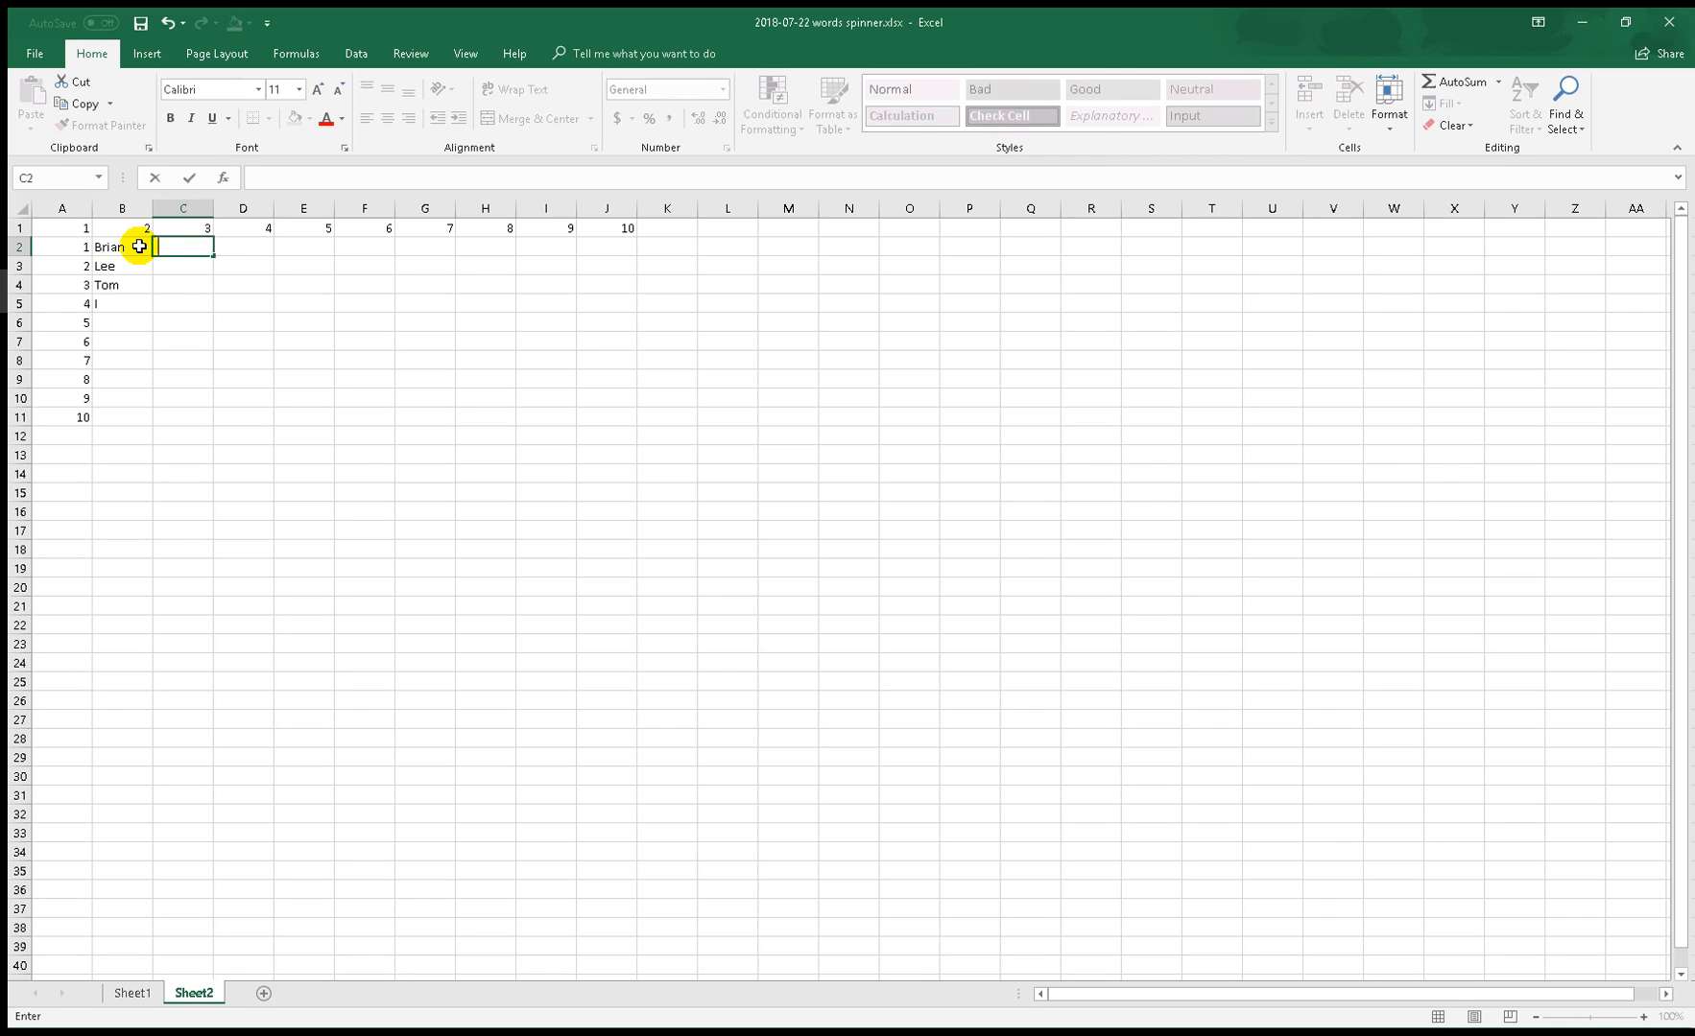
key("Escape")
- Fill the verb list in D2:D5 with "drink", "bring", "lift" and "buy"
key("Right")
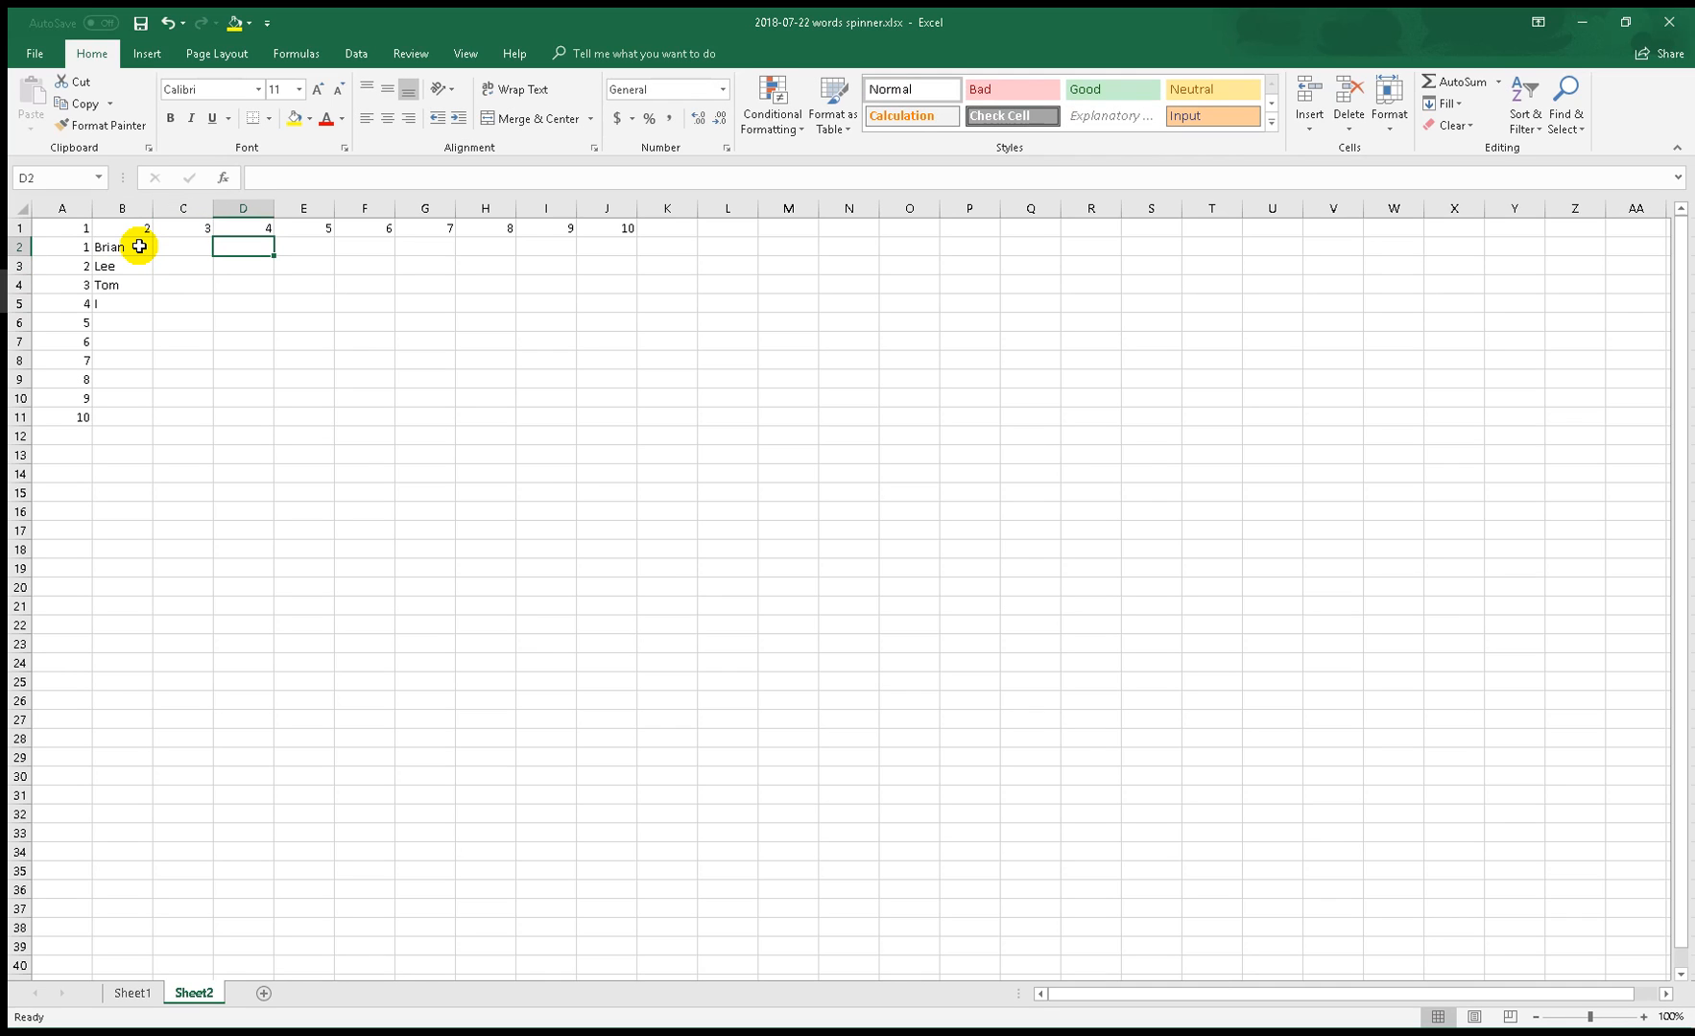
type("drink")
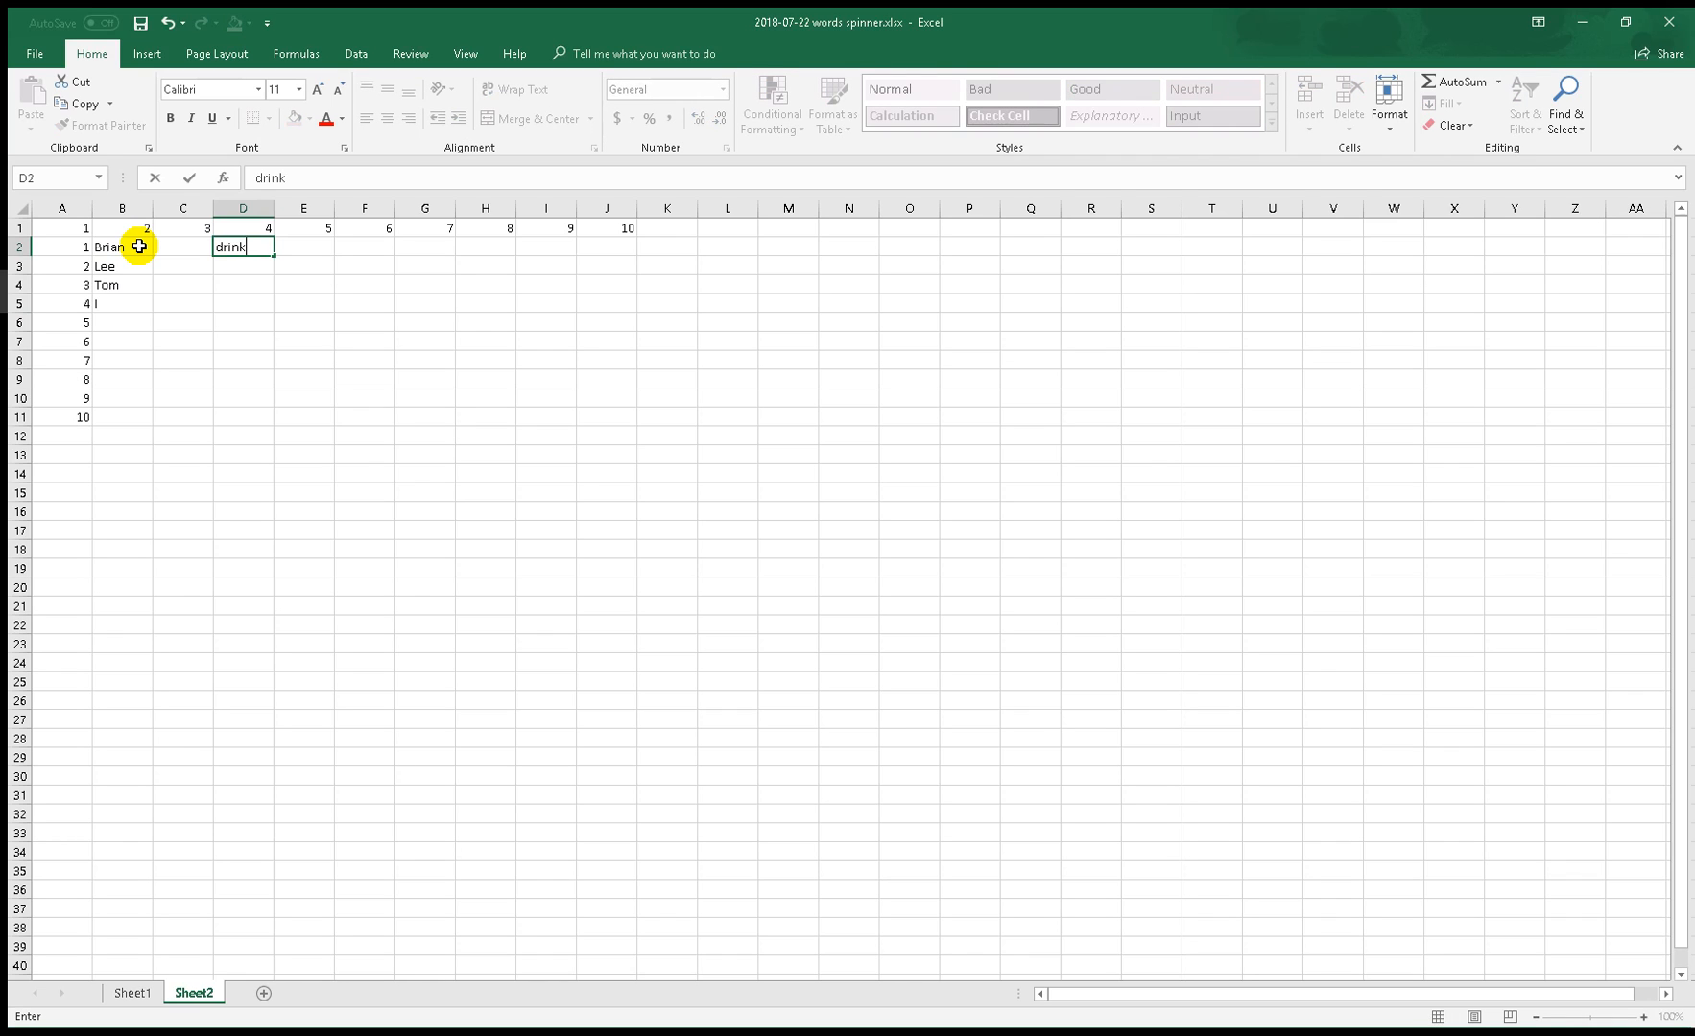
key("Return")
type("bring")
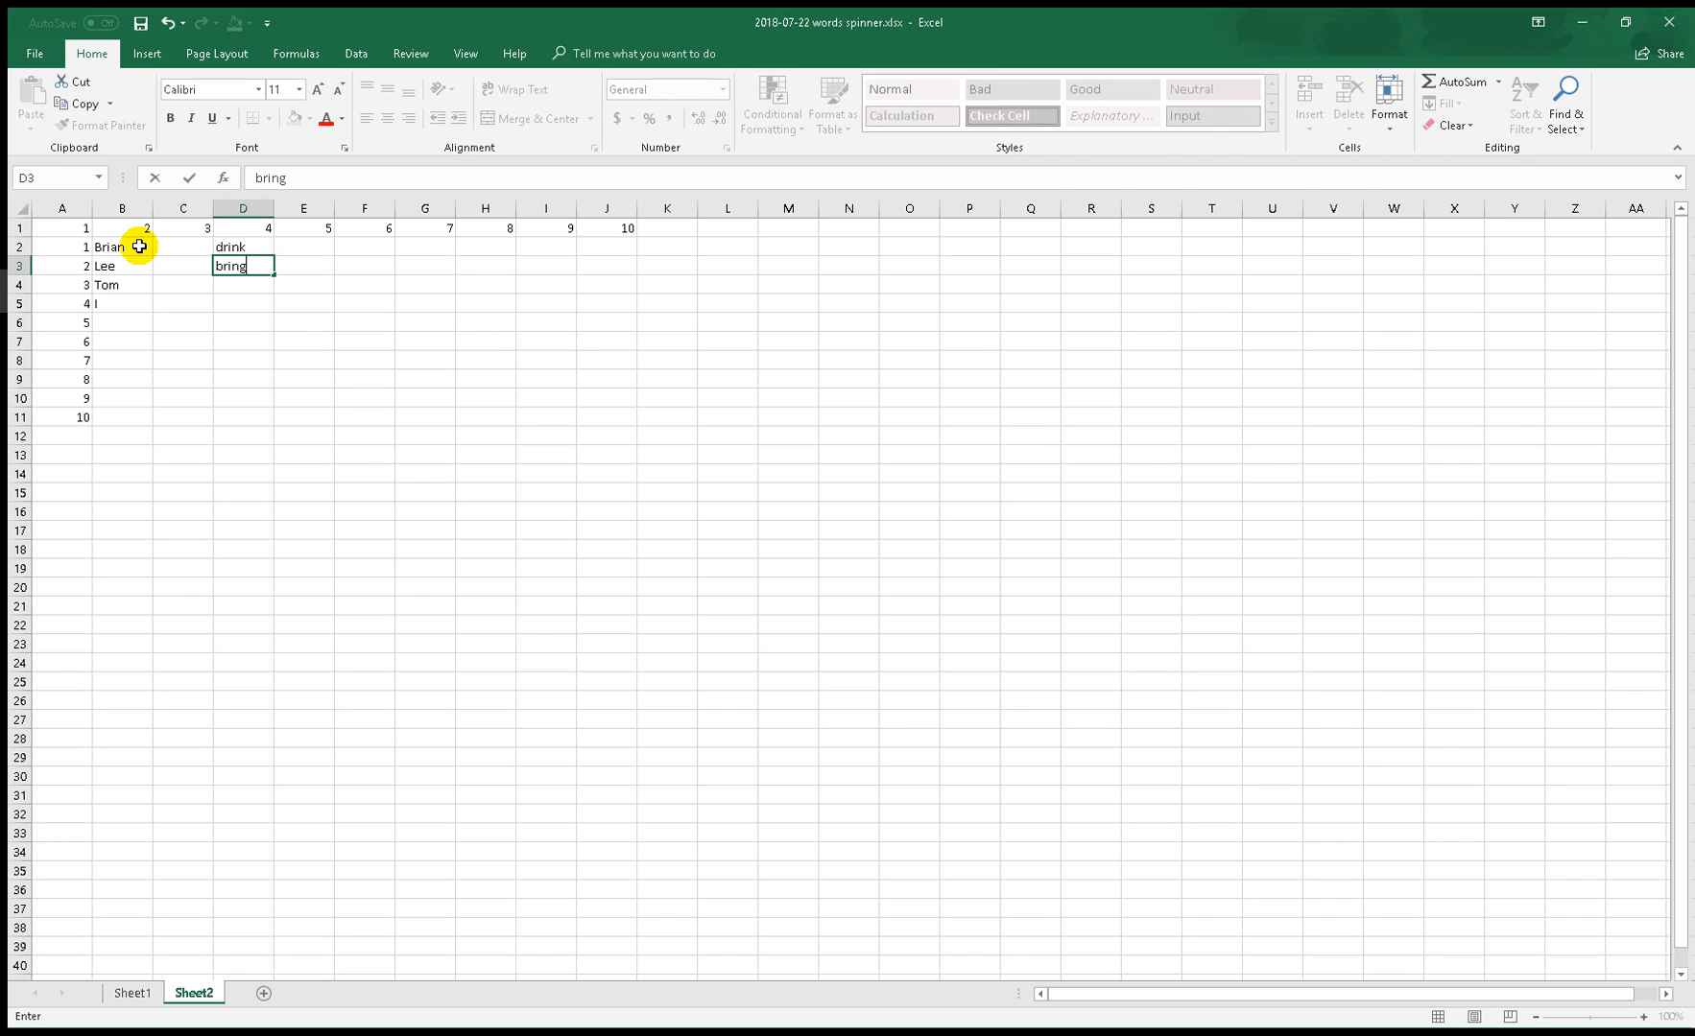
key("Return")
type("lift")
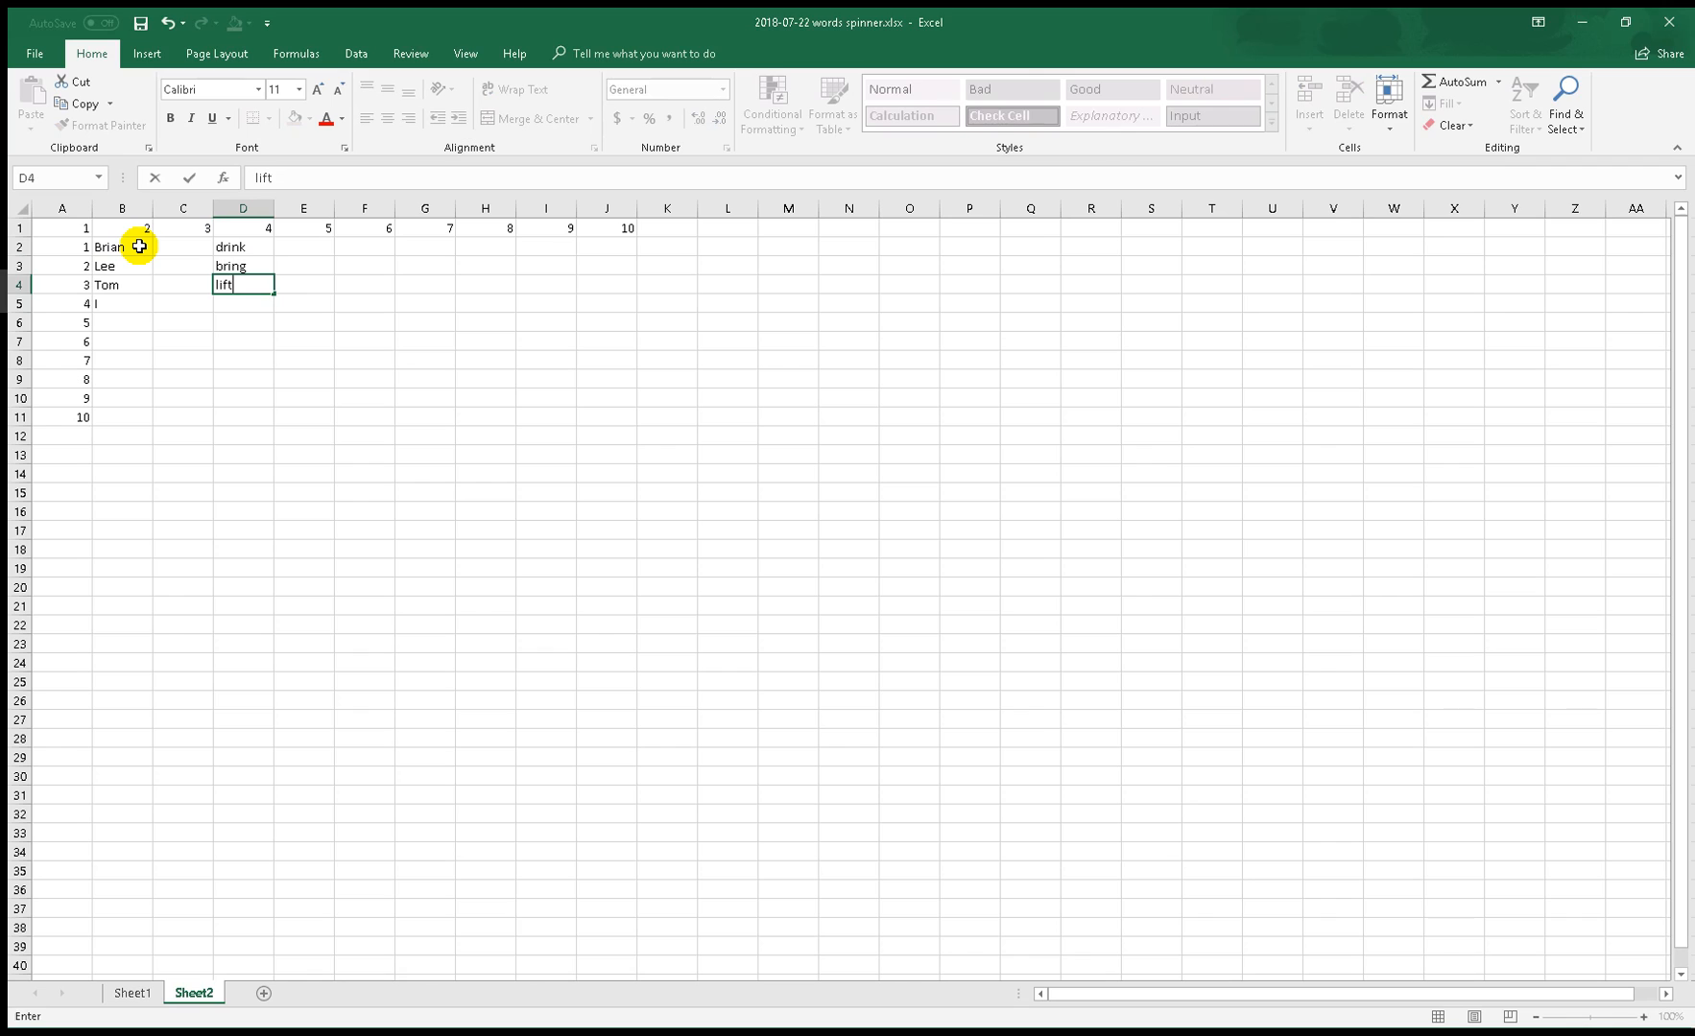
key("Return")
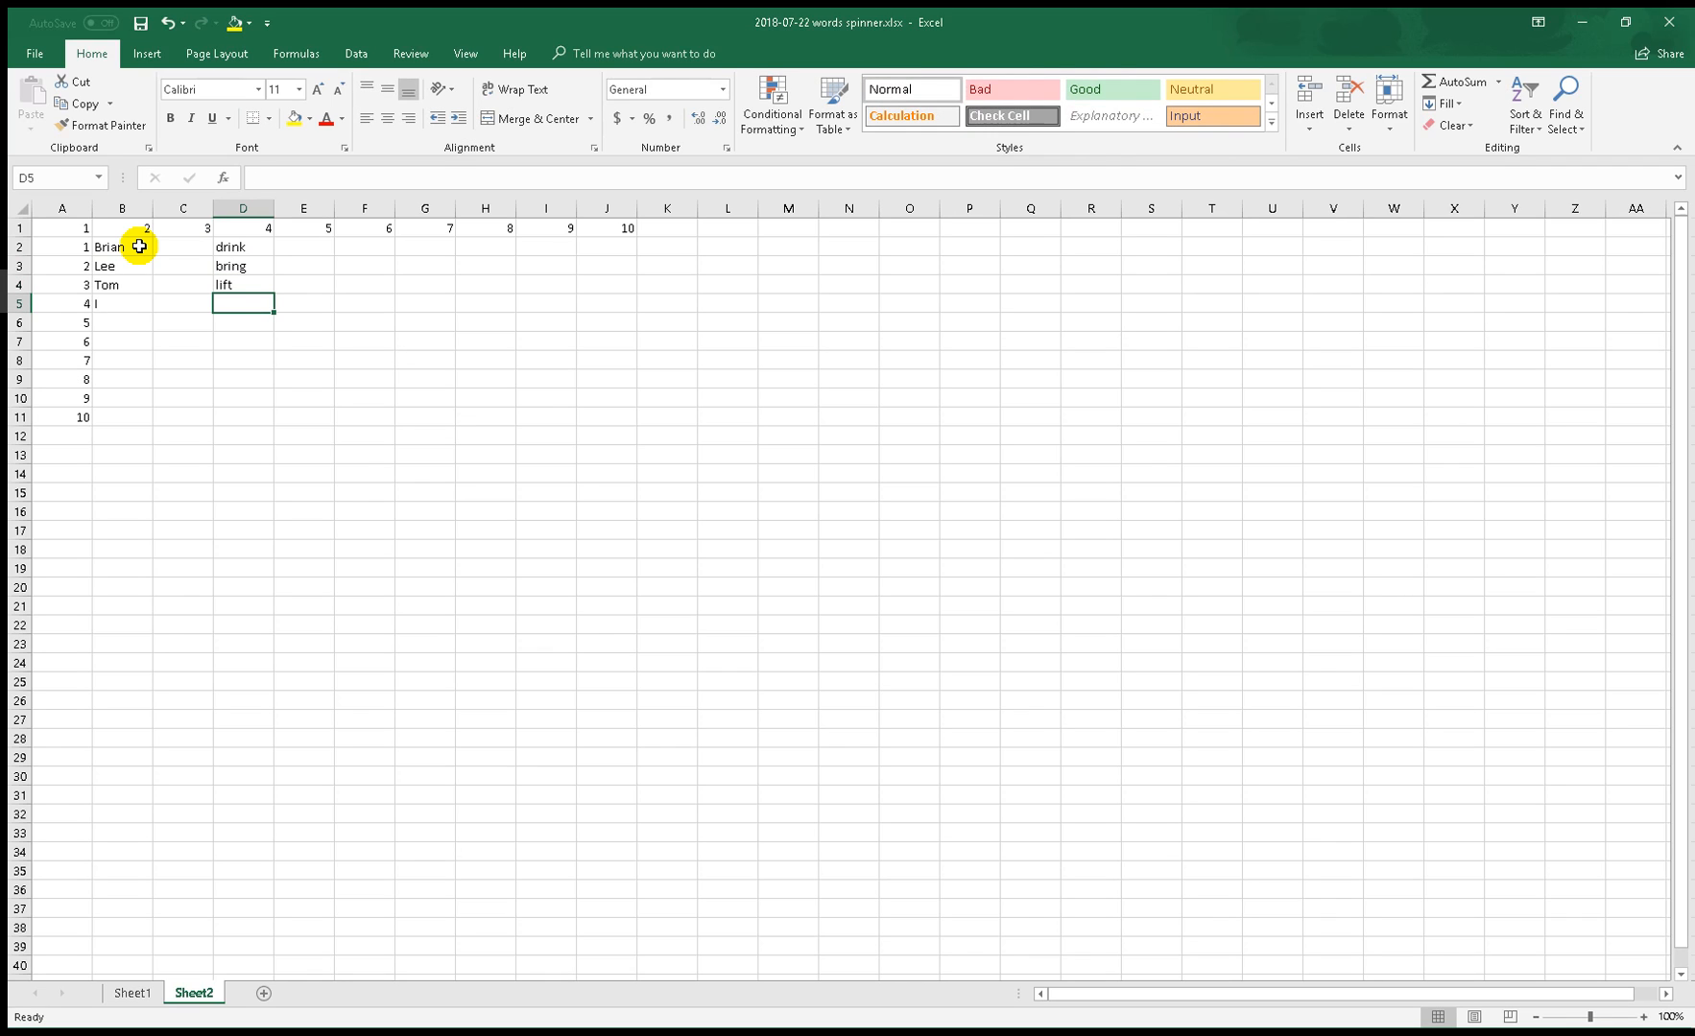
type("buy")
key("Return")
- Enter the article "a" in F2, with a single space as separator in E2 and G2 on either side
key("Up")
key("Up")
key("Up")
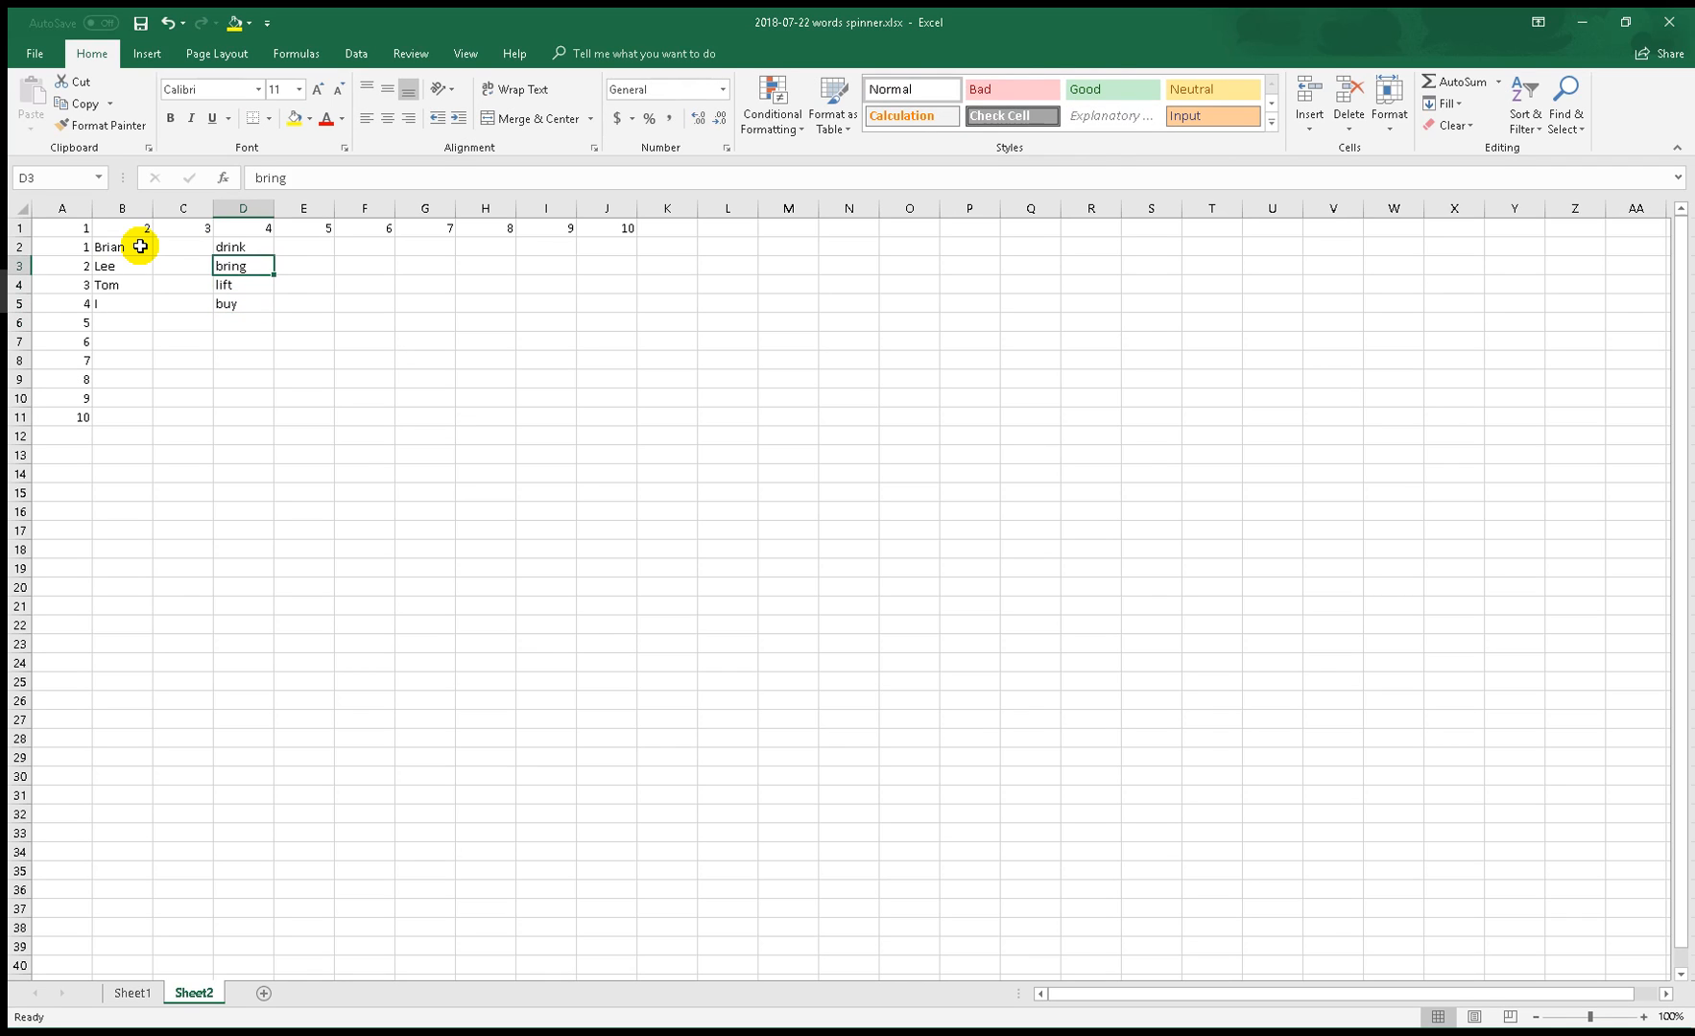
key("Up")
key("Right")
key("BackSpace")
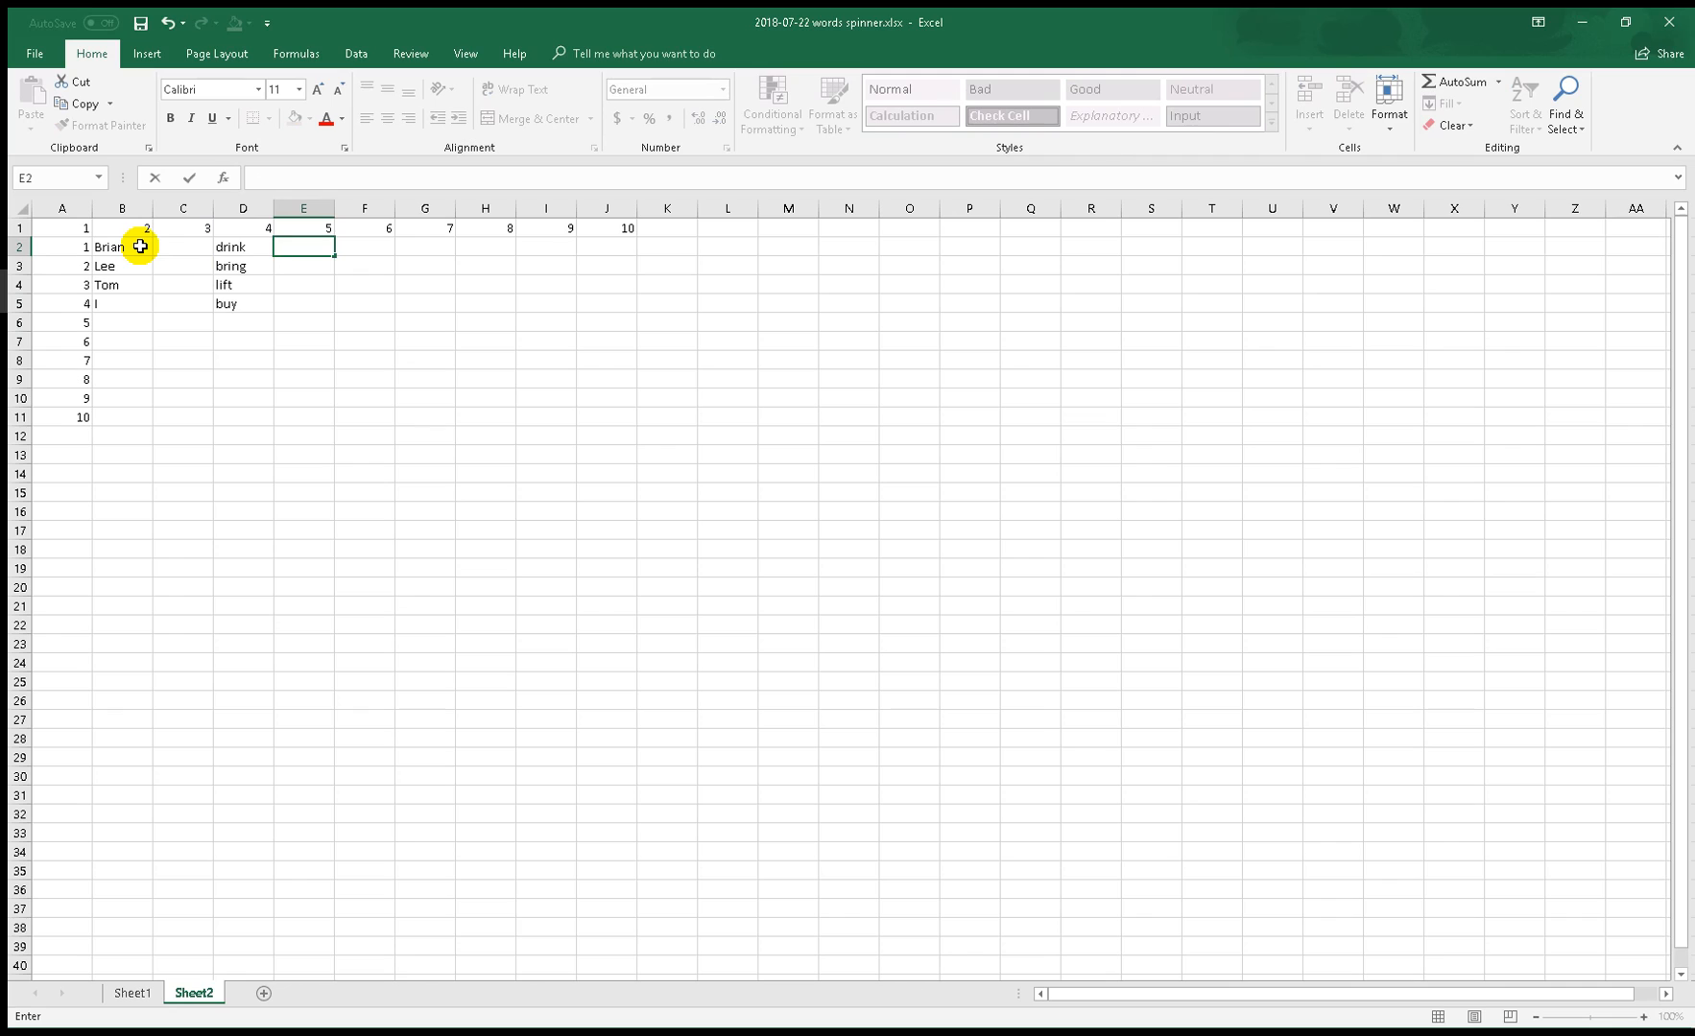
key("Return")
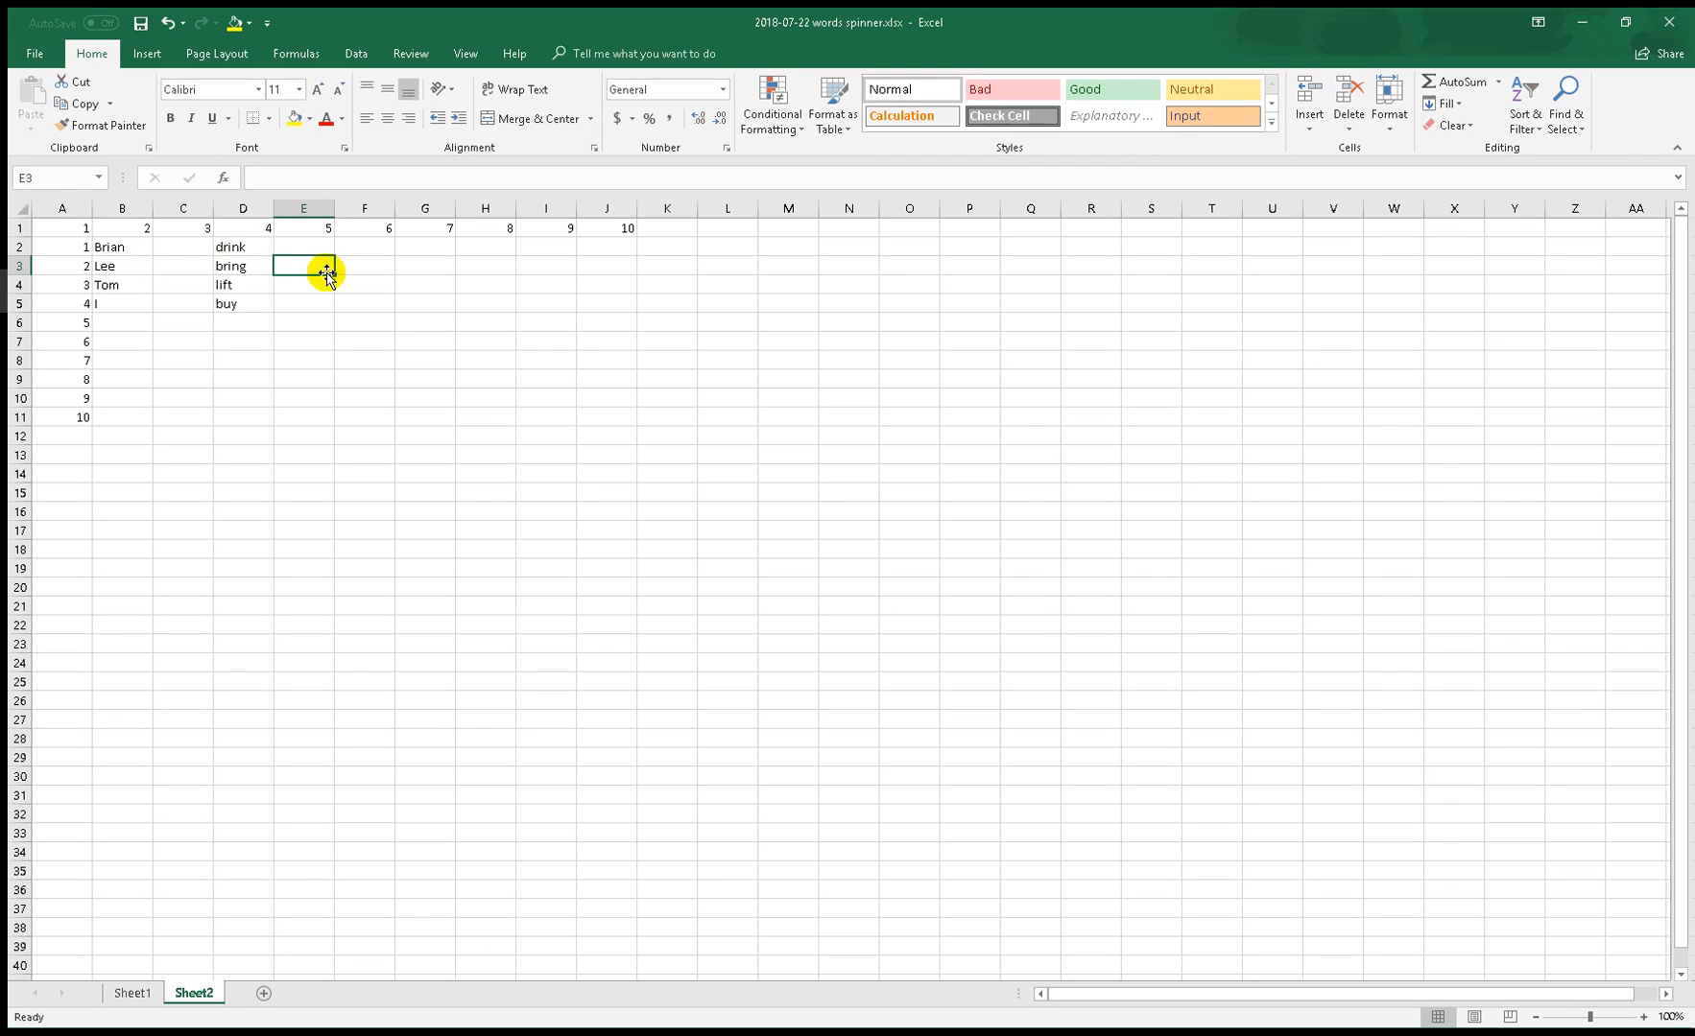
left_click(353, 249)
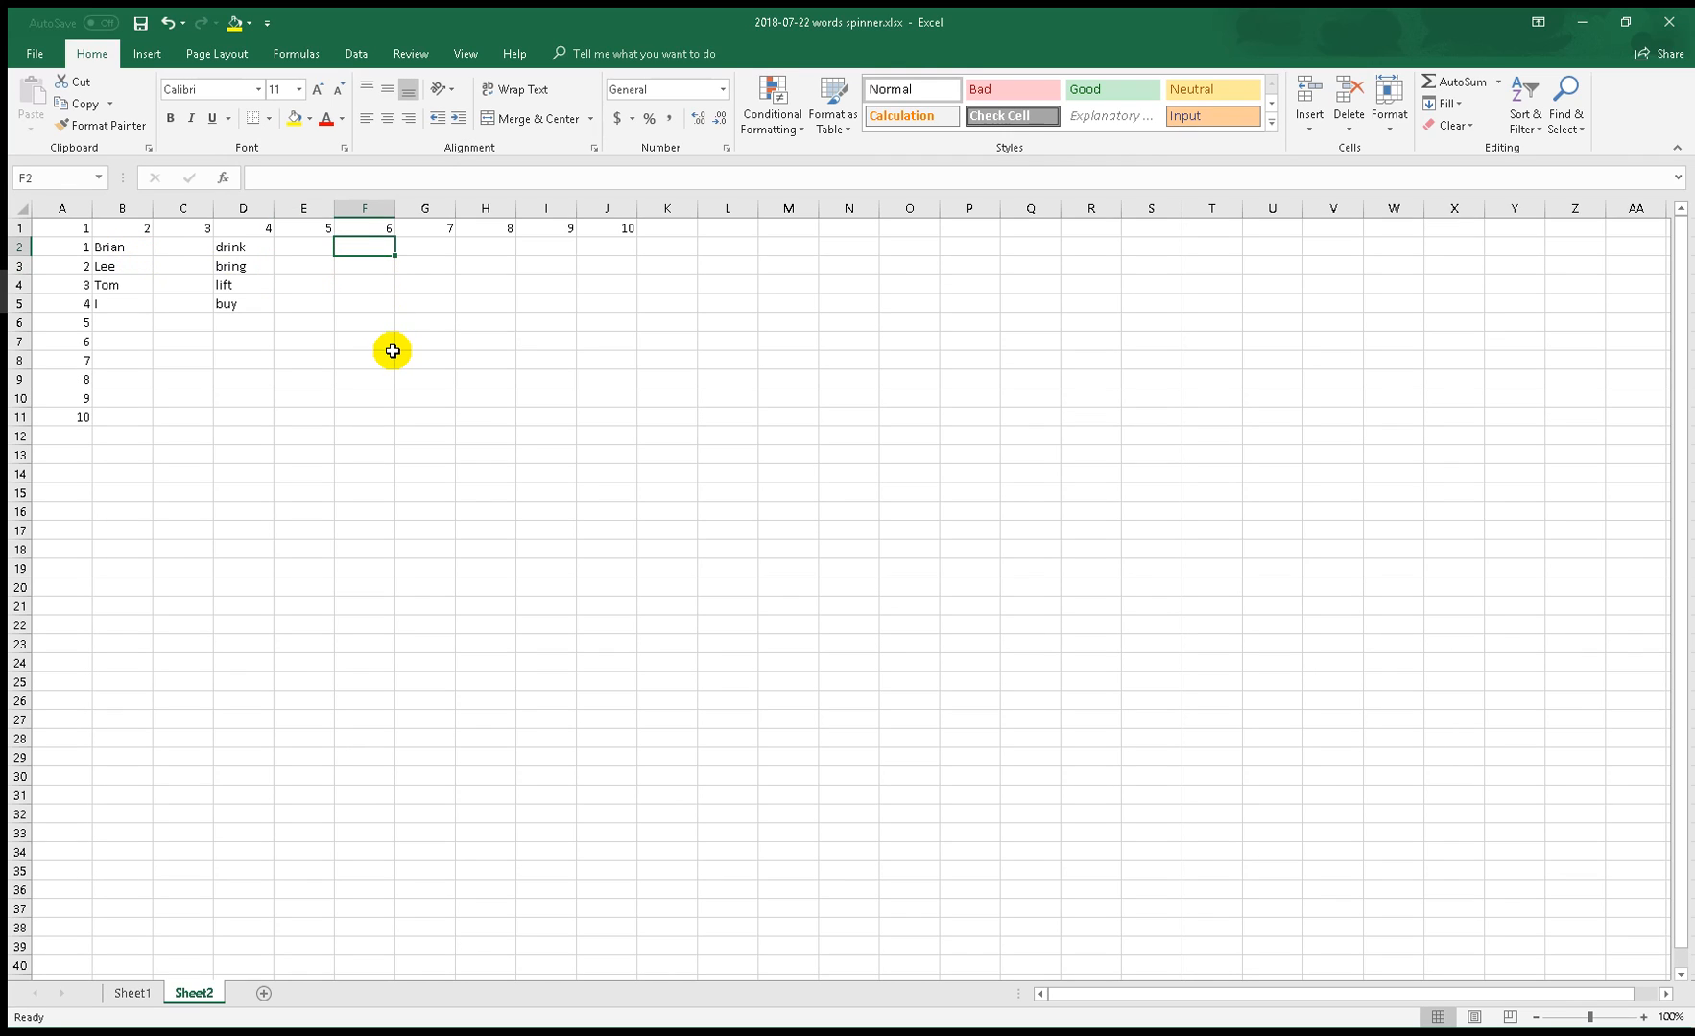
type("a")
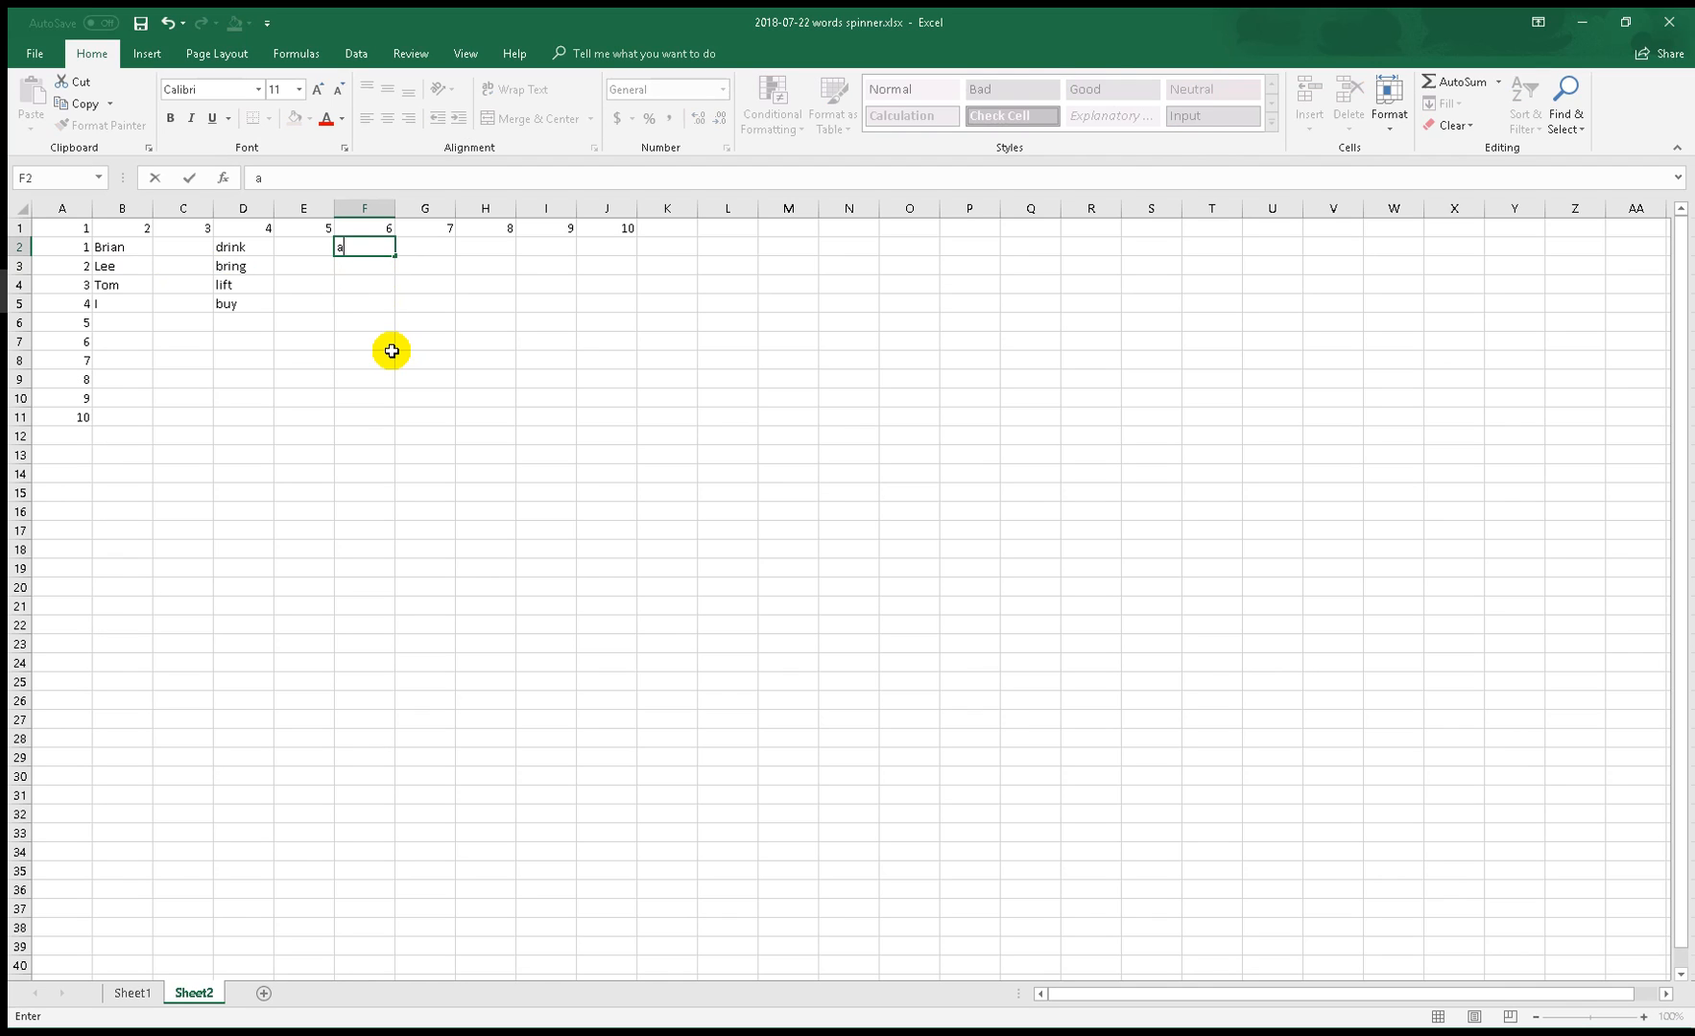
key("Tab")
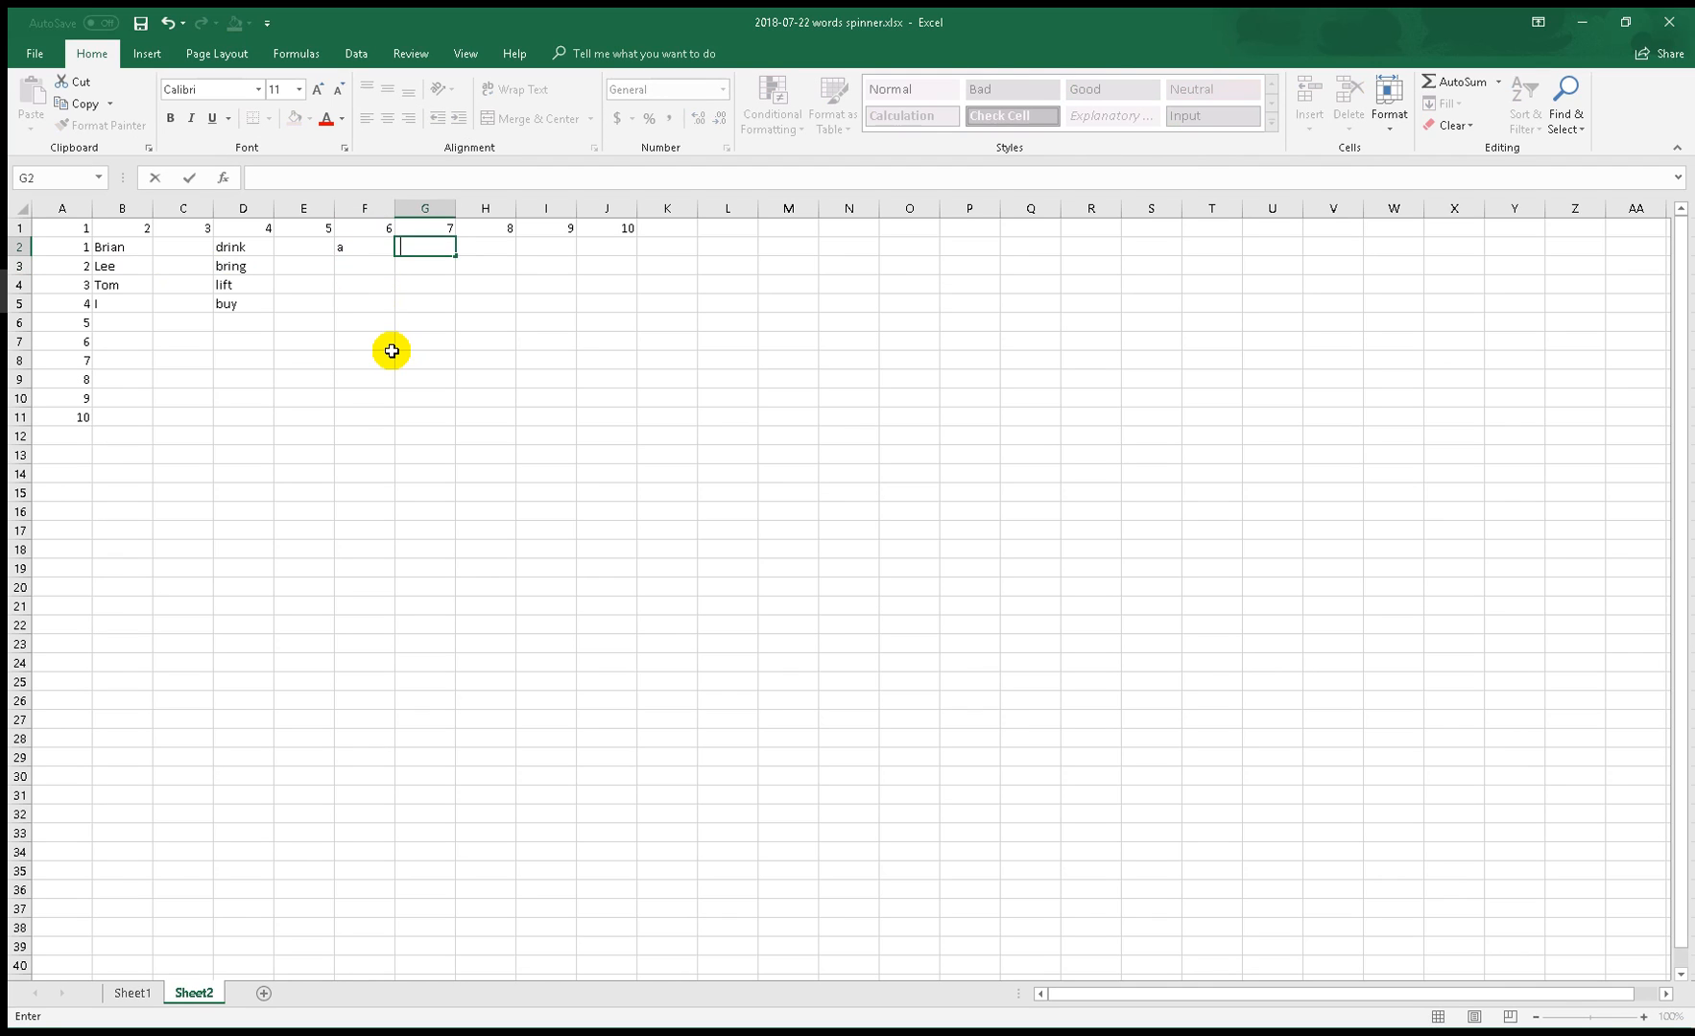
key("Tab")
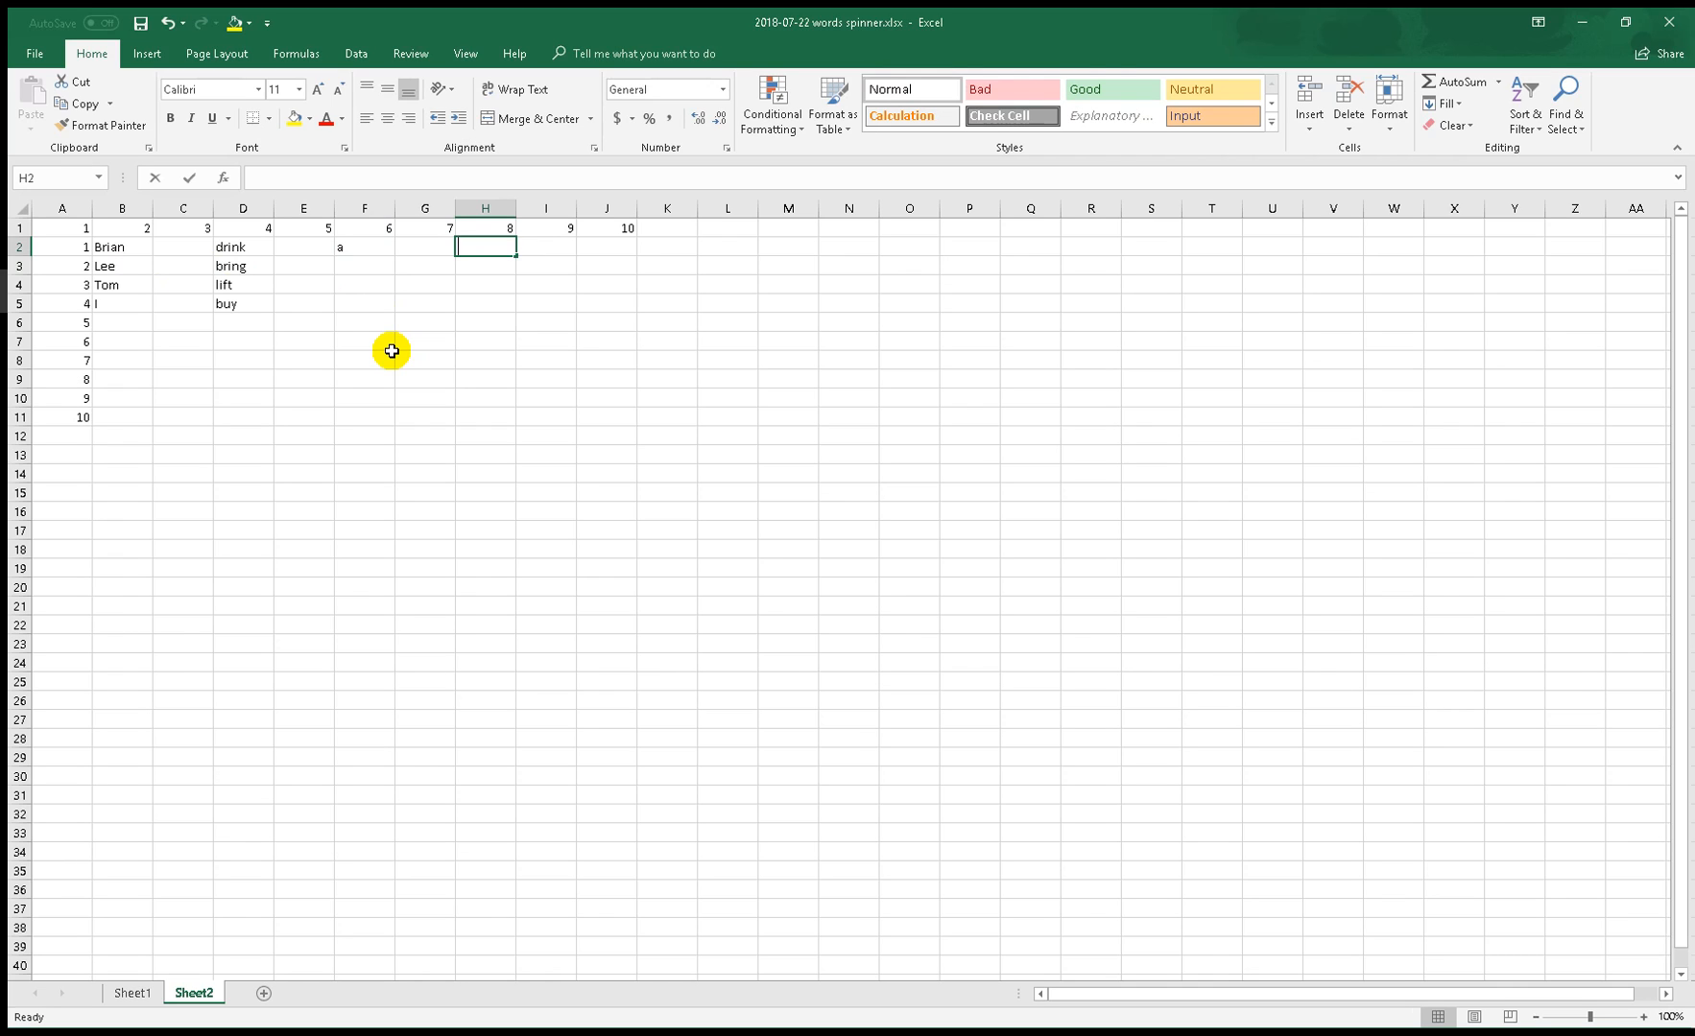
- Fill the container list in H2:H4 with "glass", "cup" and "bottle"
type("glass")
key("Return")
type("cup")
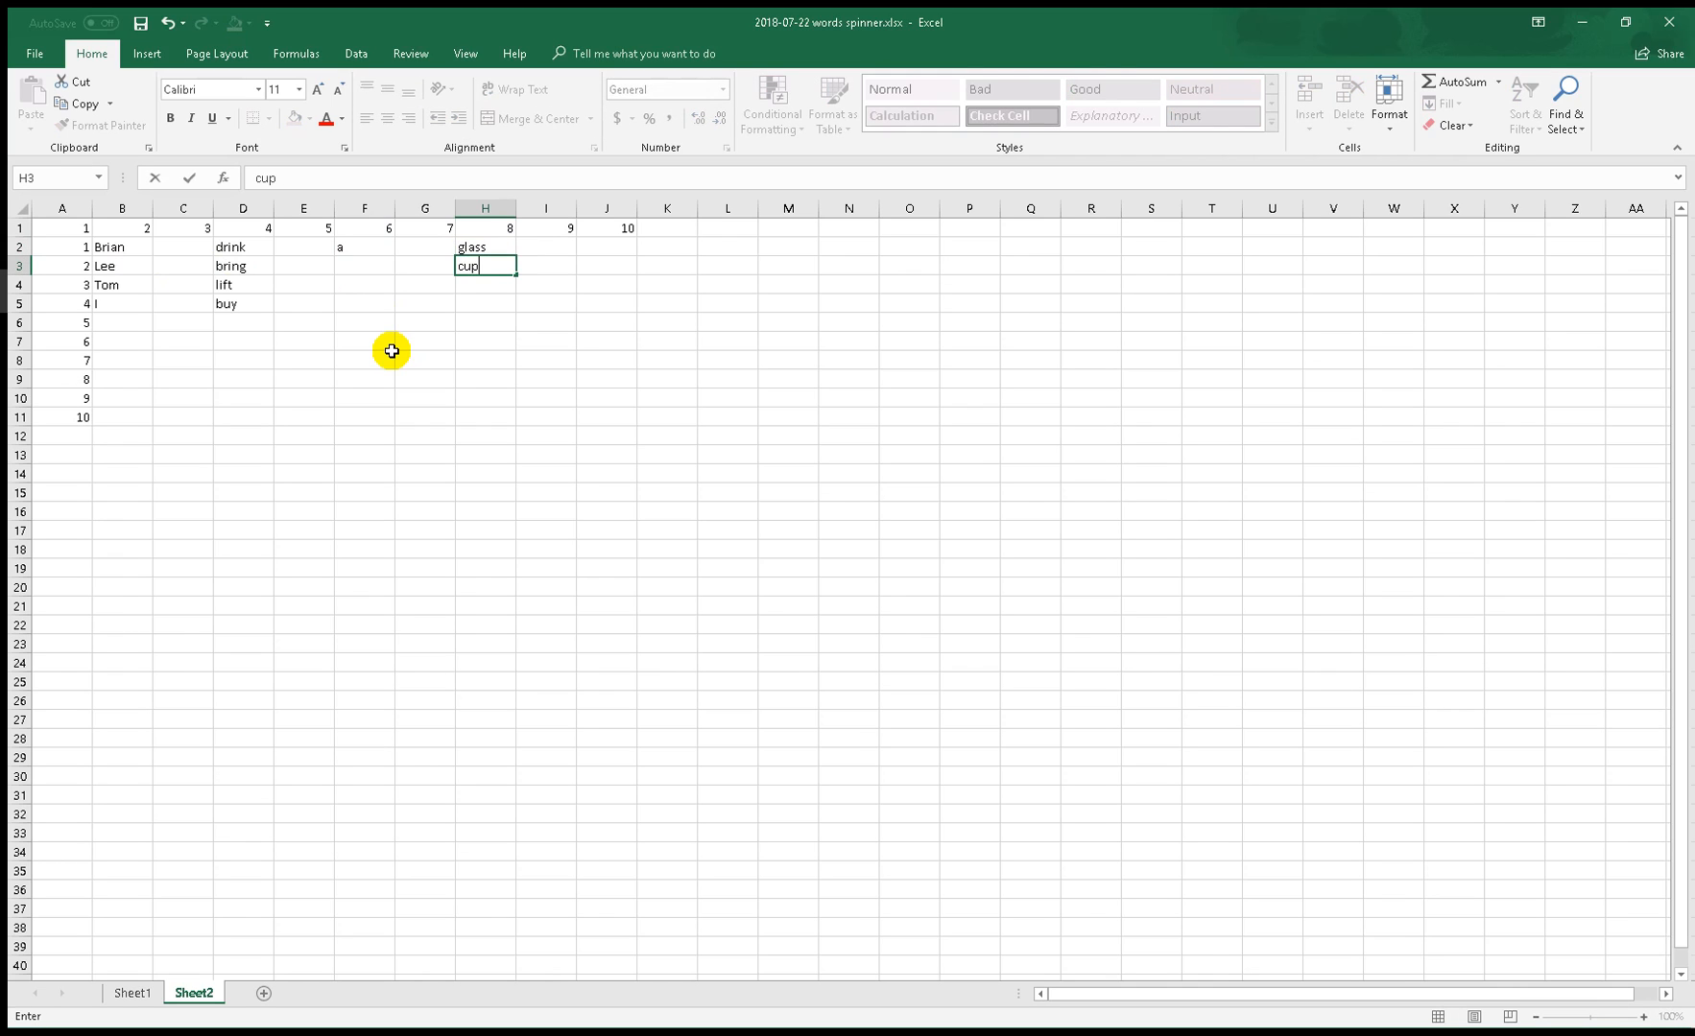
key("Return")
type("bottle")
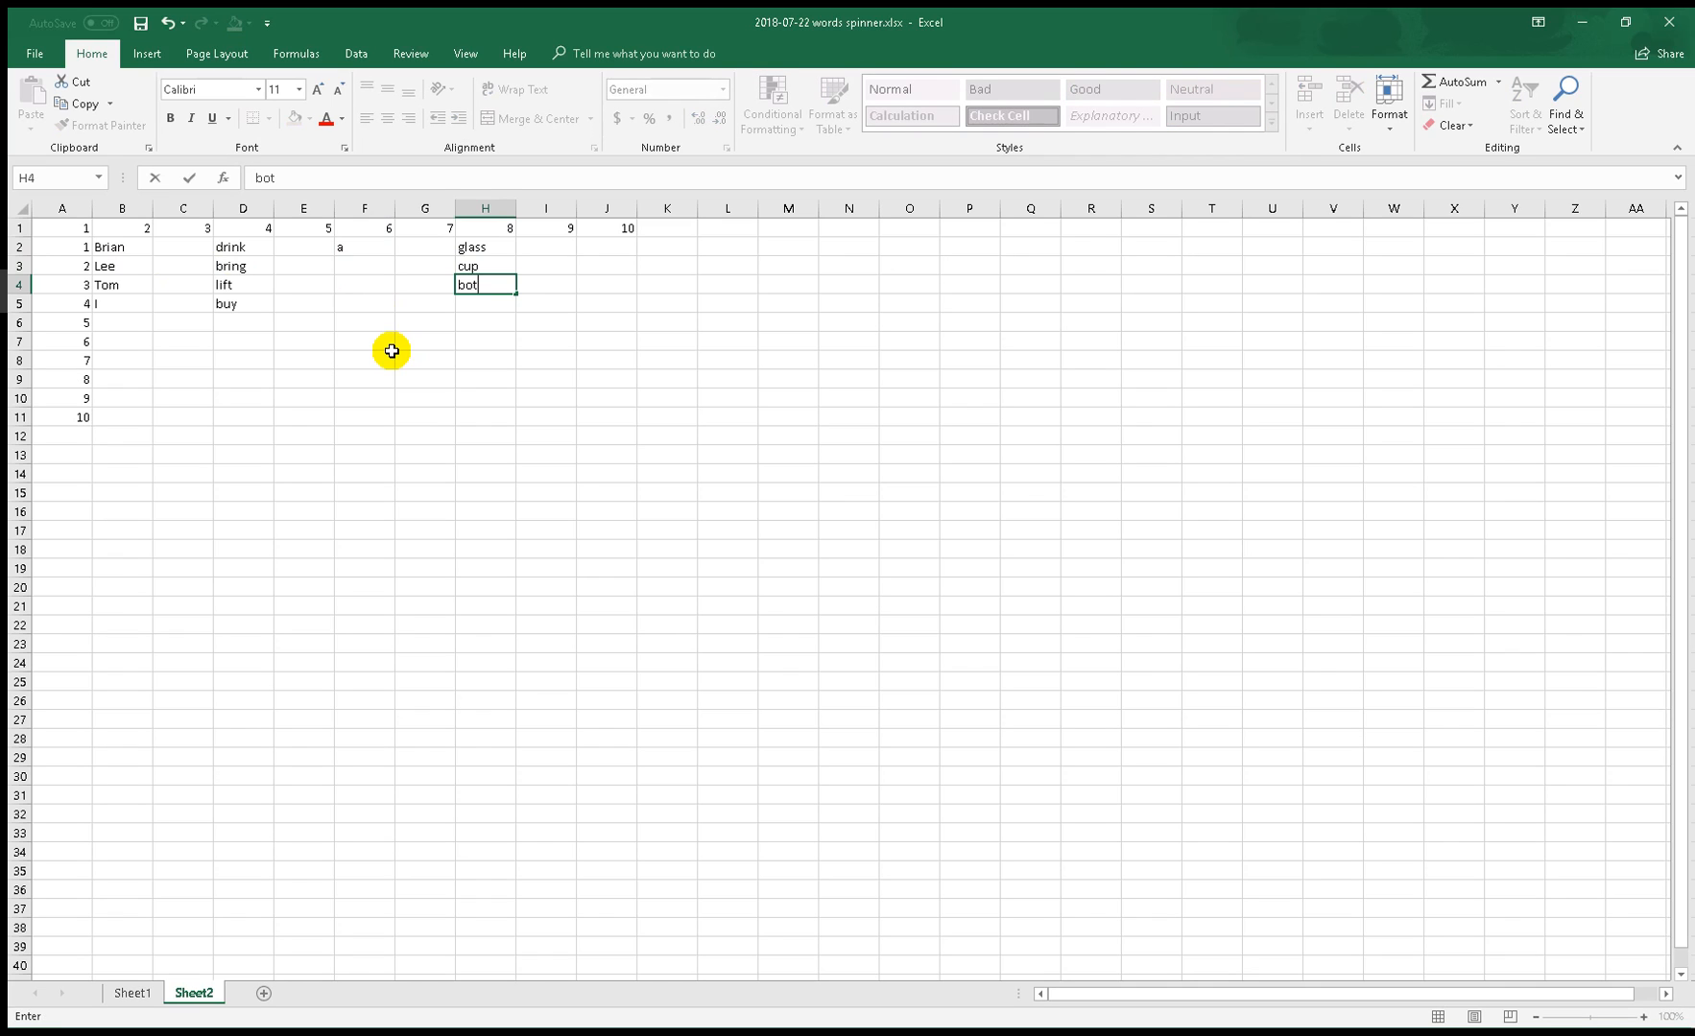
key("Return")
- Enter the connecting word "of" in I2 with a leading space
key("Up")
key("Up")
key("Up")
key("Right")
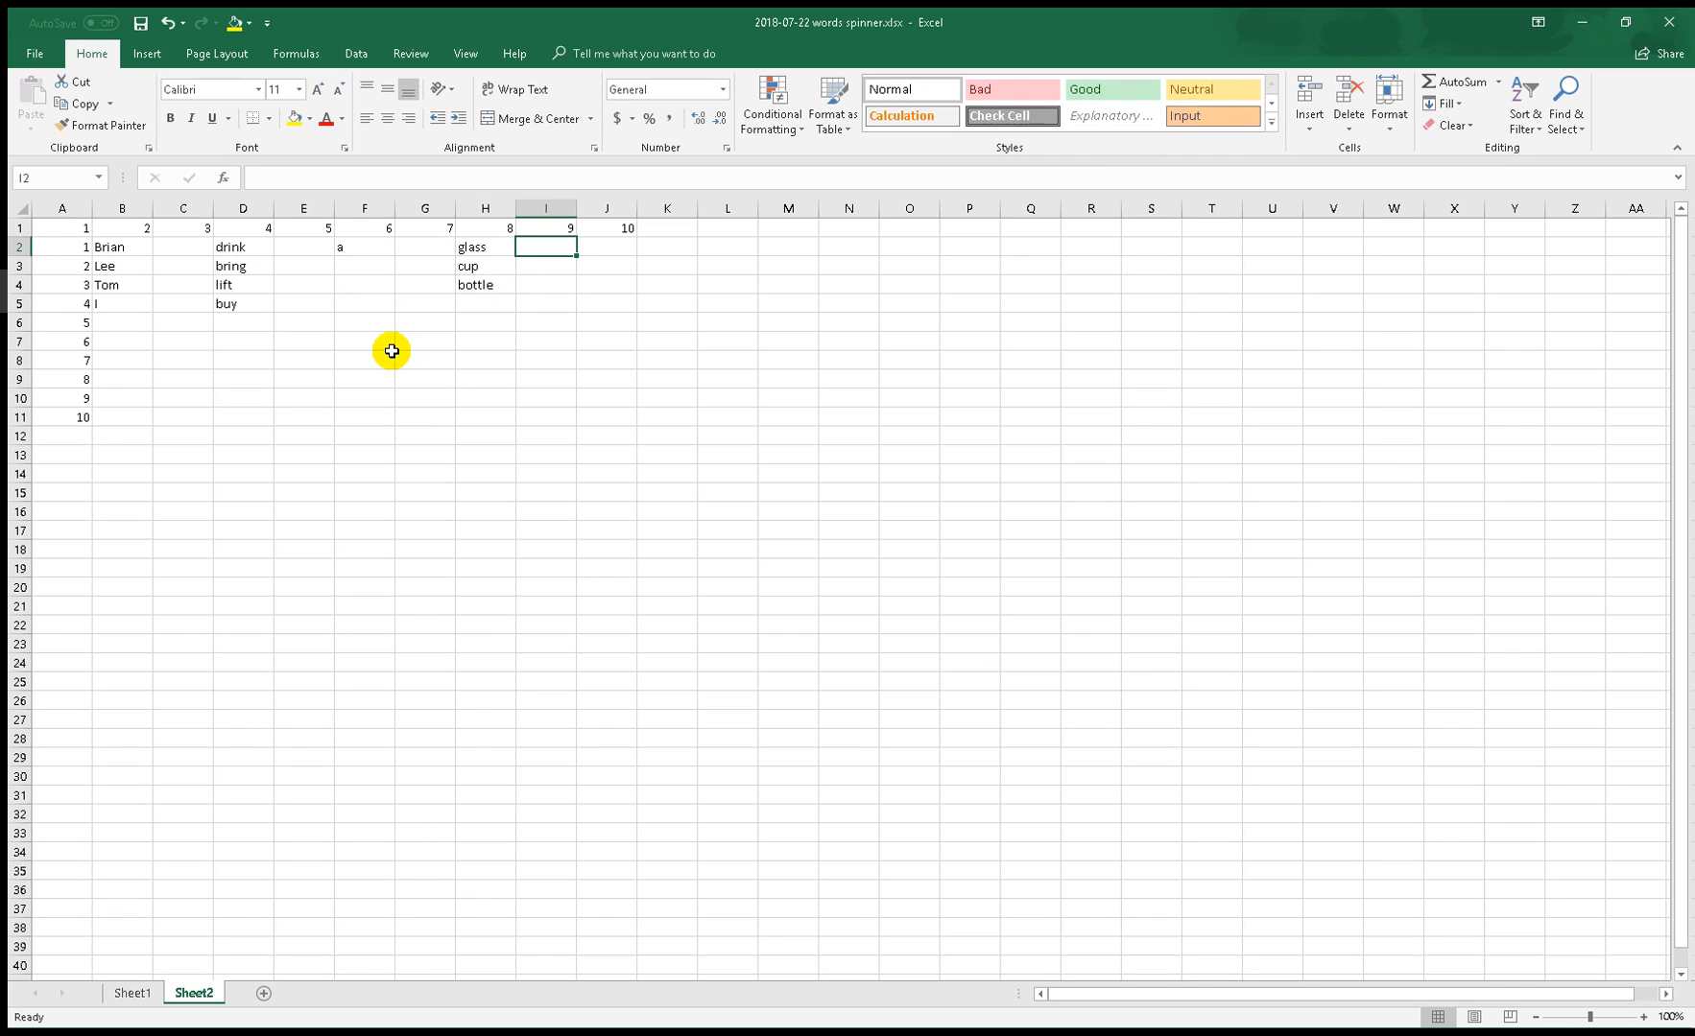
type("of")
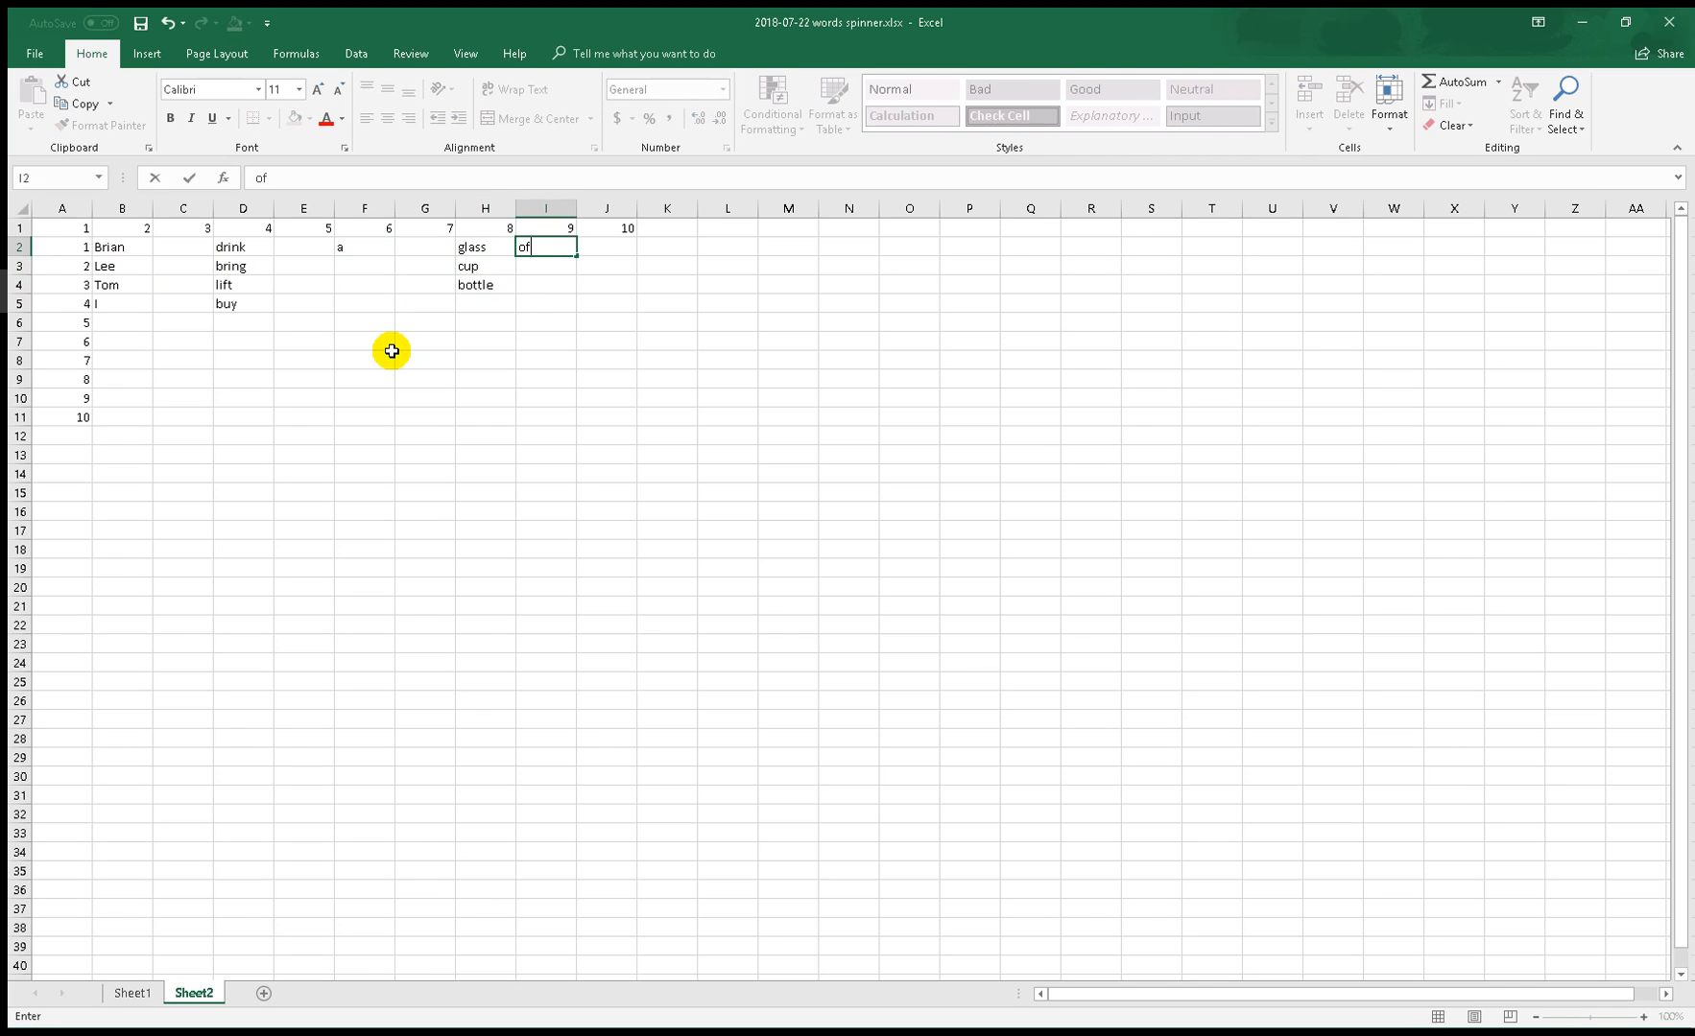
key("BackSpace")
key("BackSpace")
type("of")
key("Tab")
- Fill the drink list in J2:J4 with "water", "juice" and "coffee"
type("water")
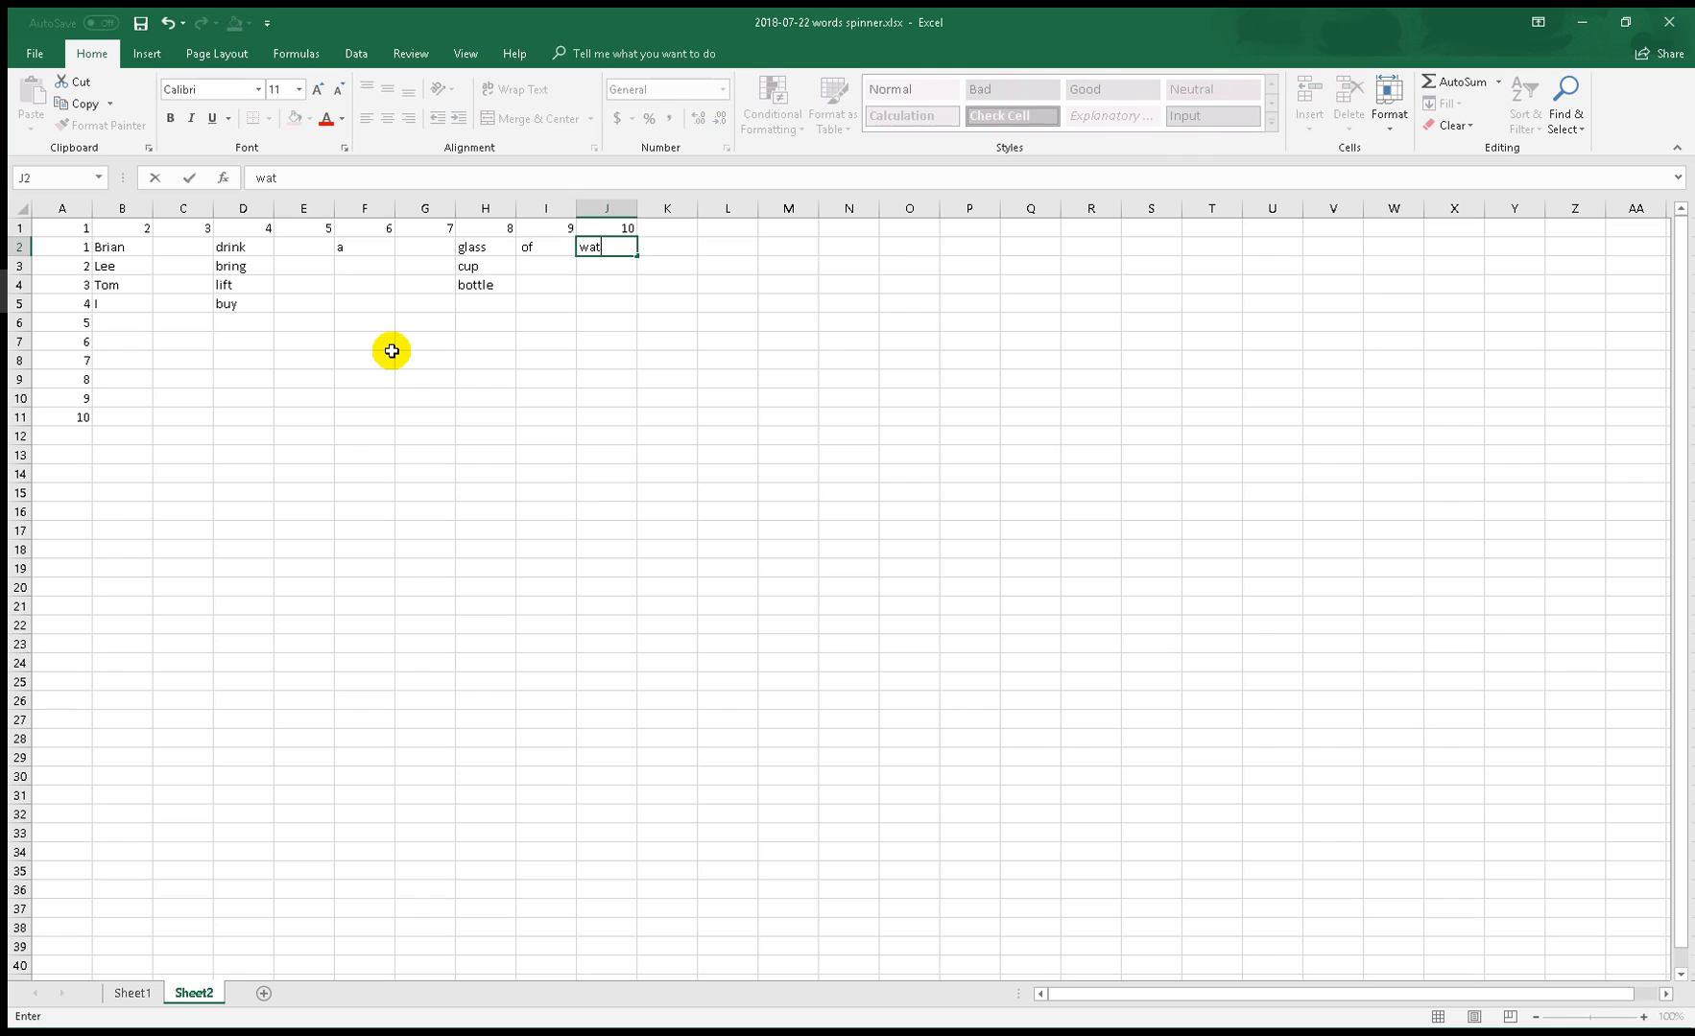
key("Return")
key("Tab")
type("juic")
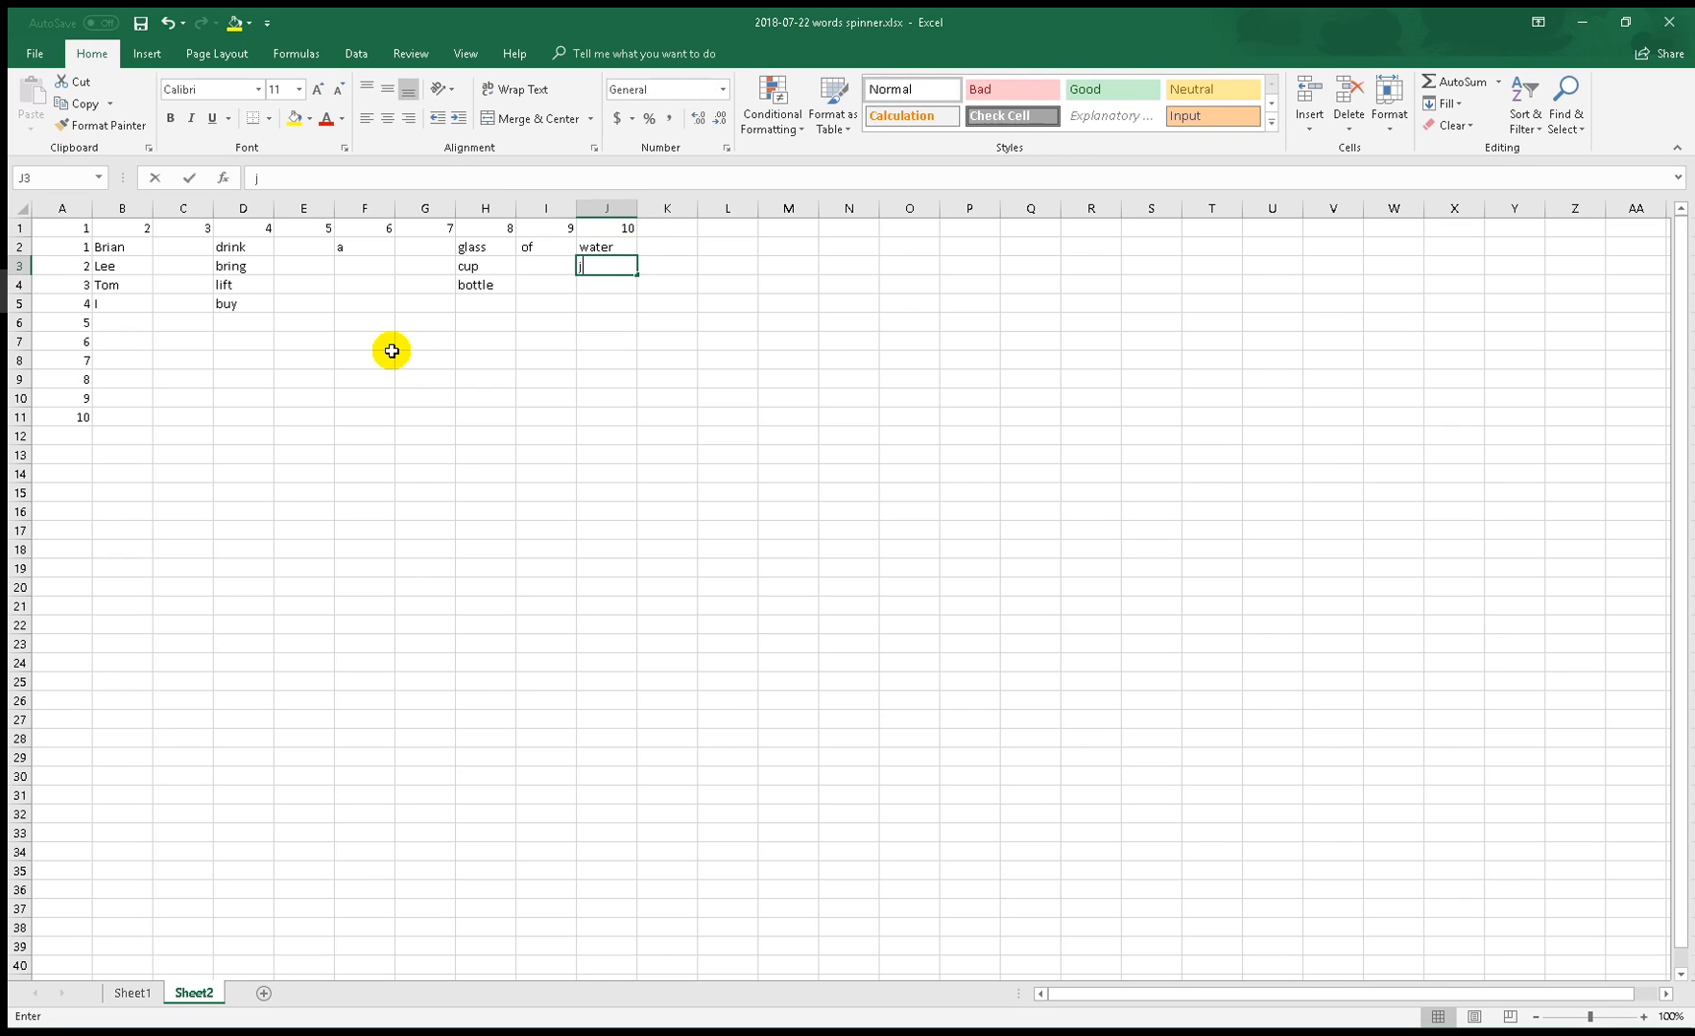
key("Return")
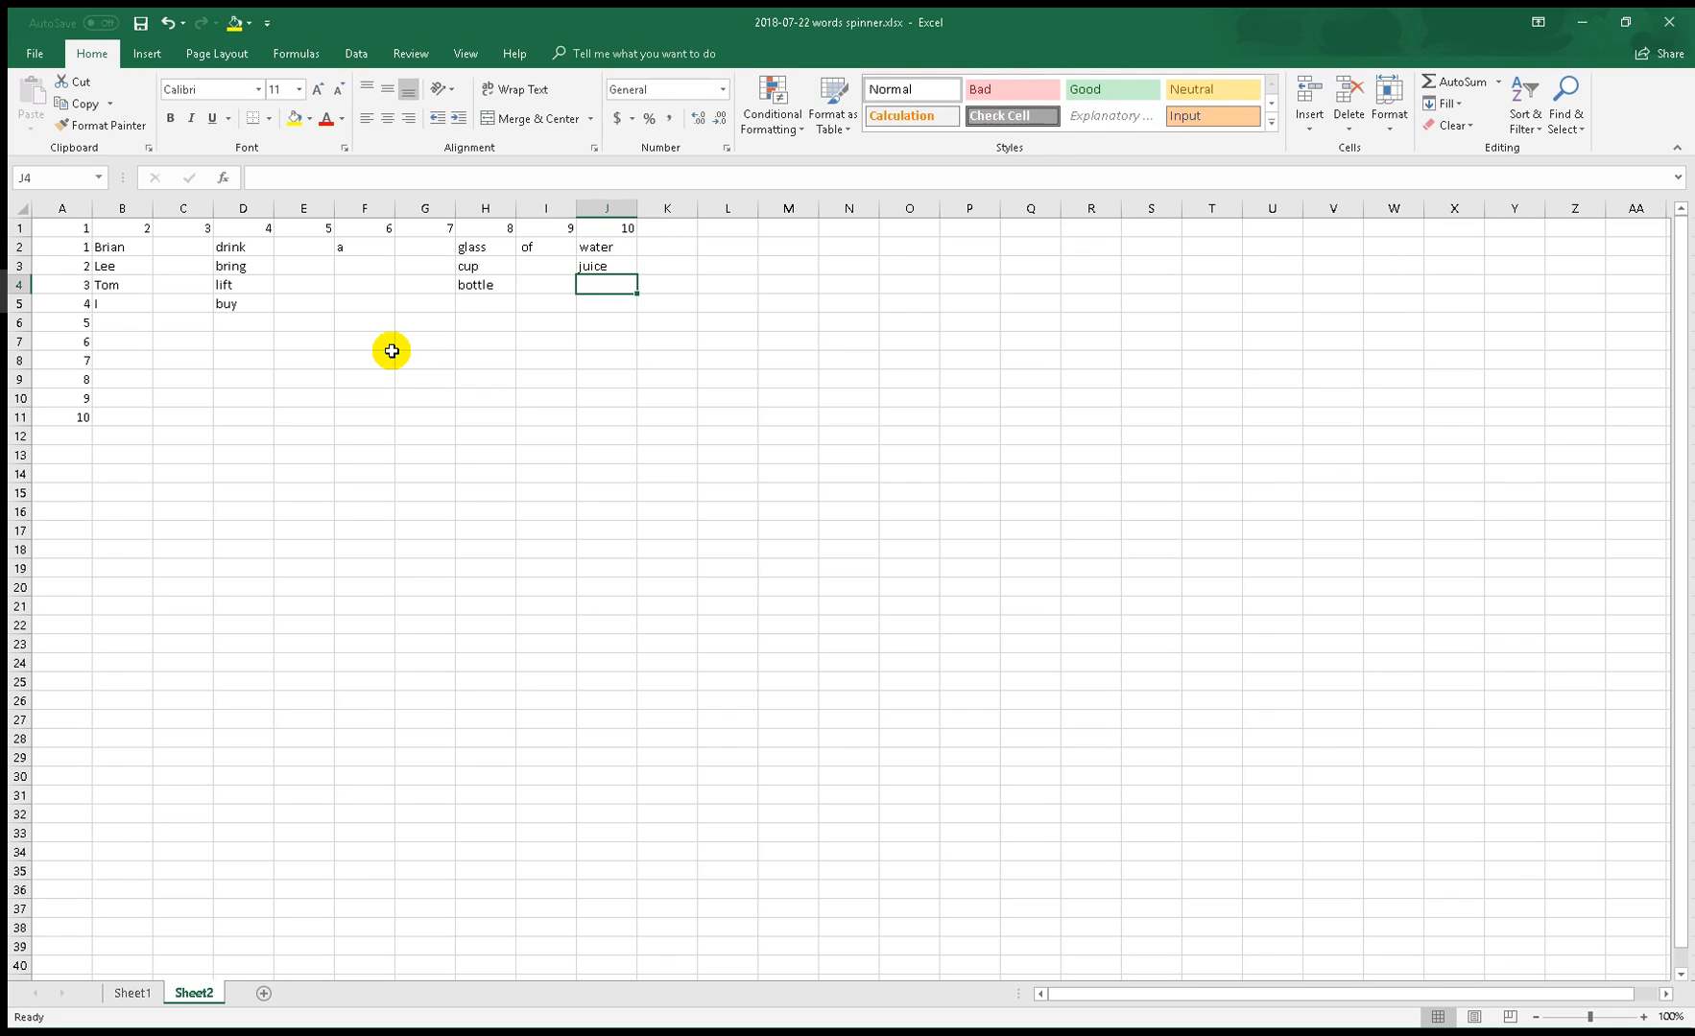
type("cofee")
key("BackSpace")
key("BackSpace")
type("fee")
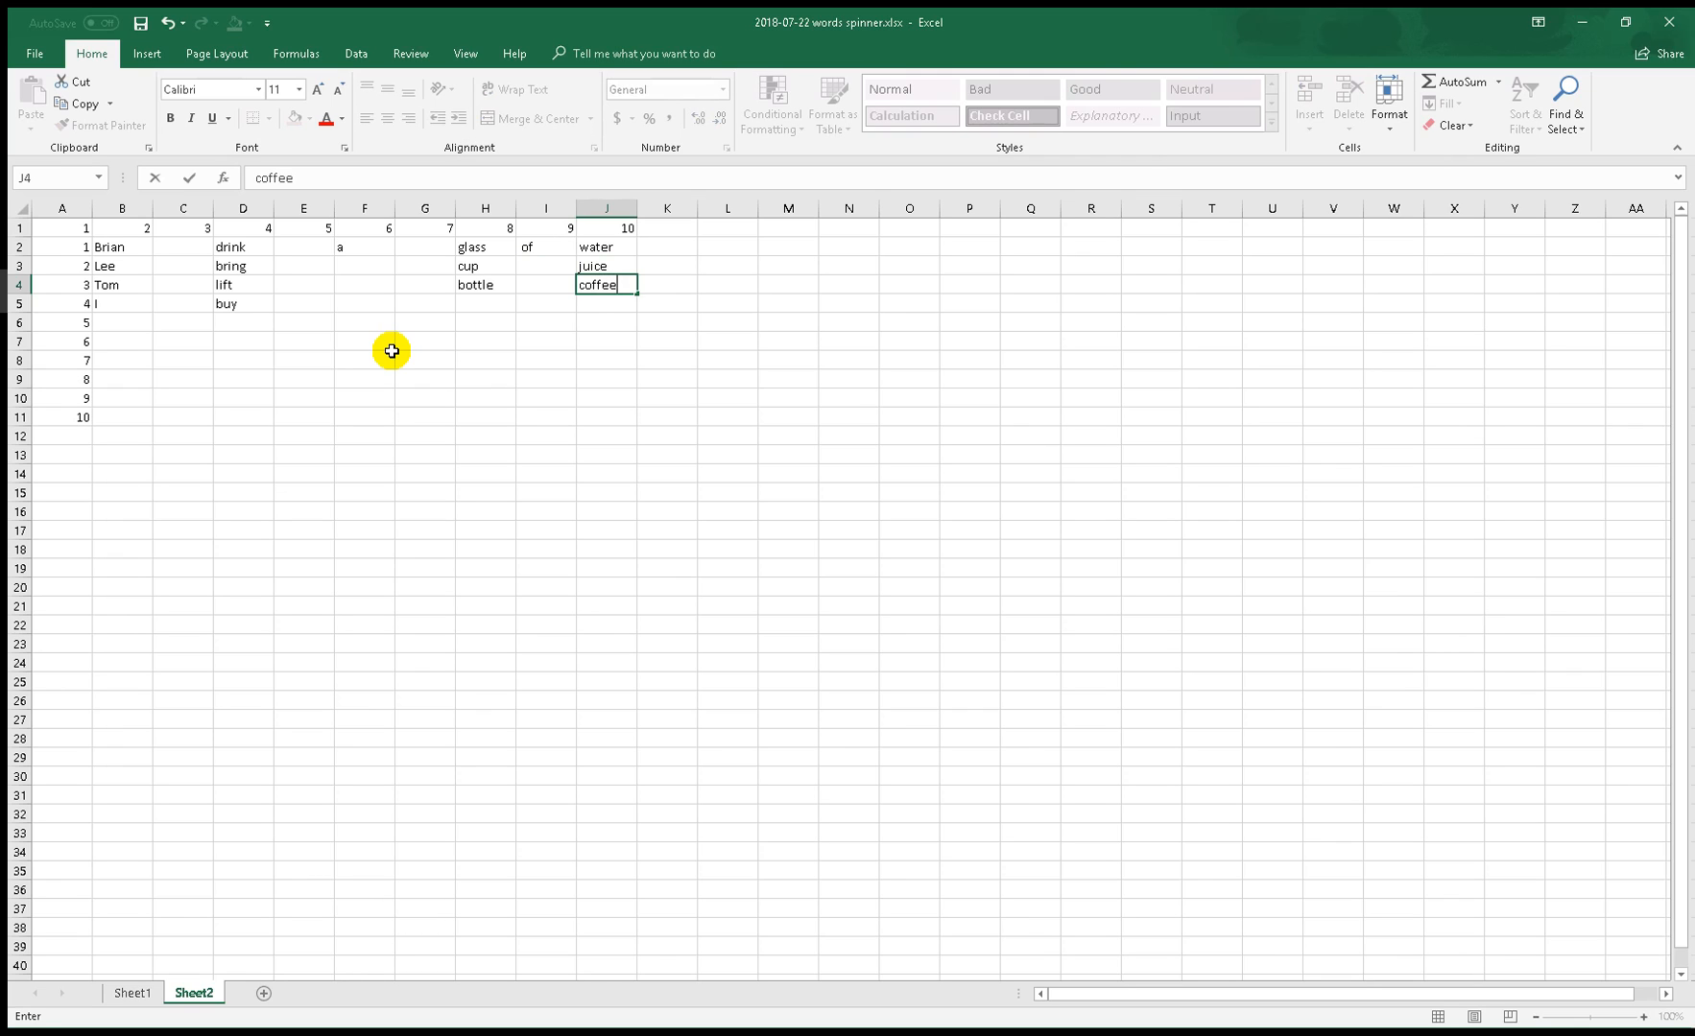
key("Return")
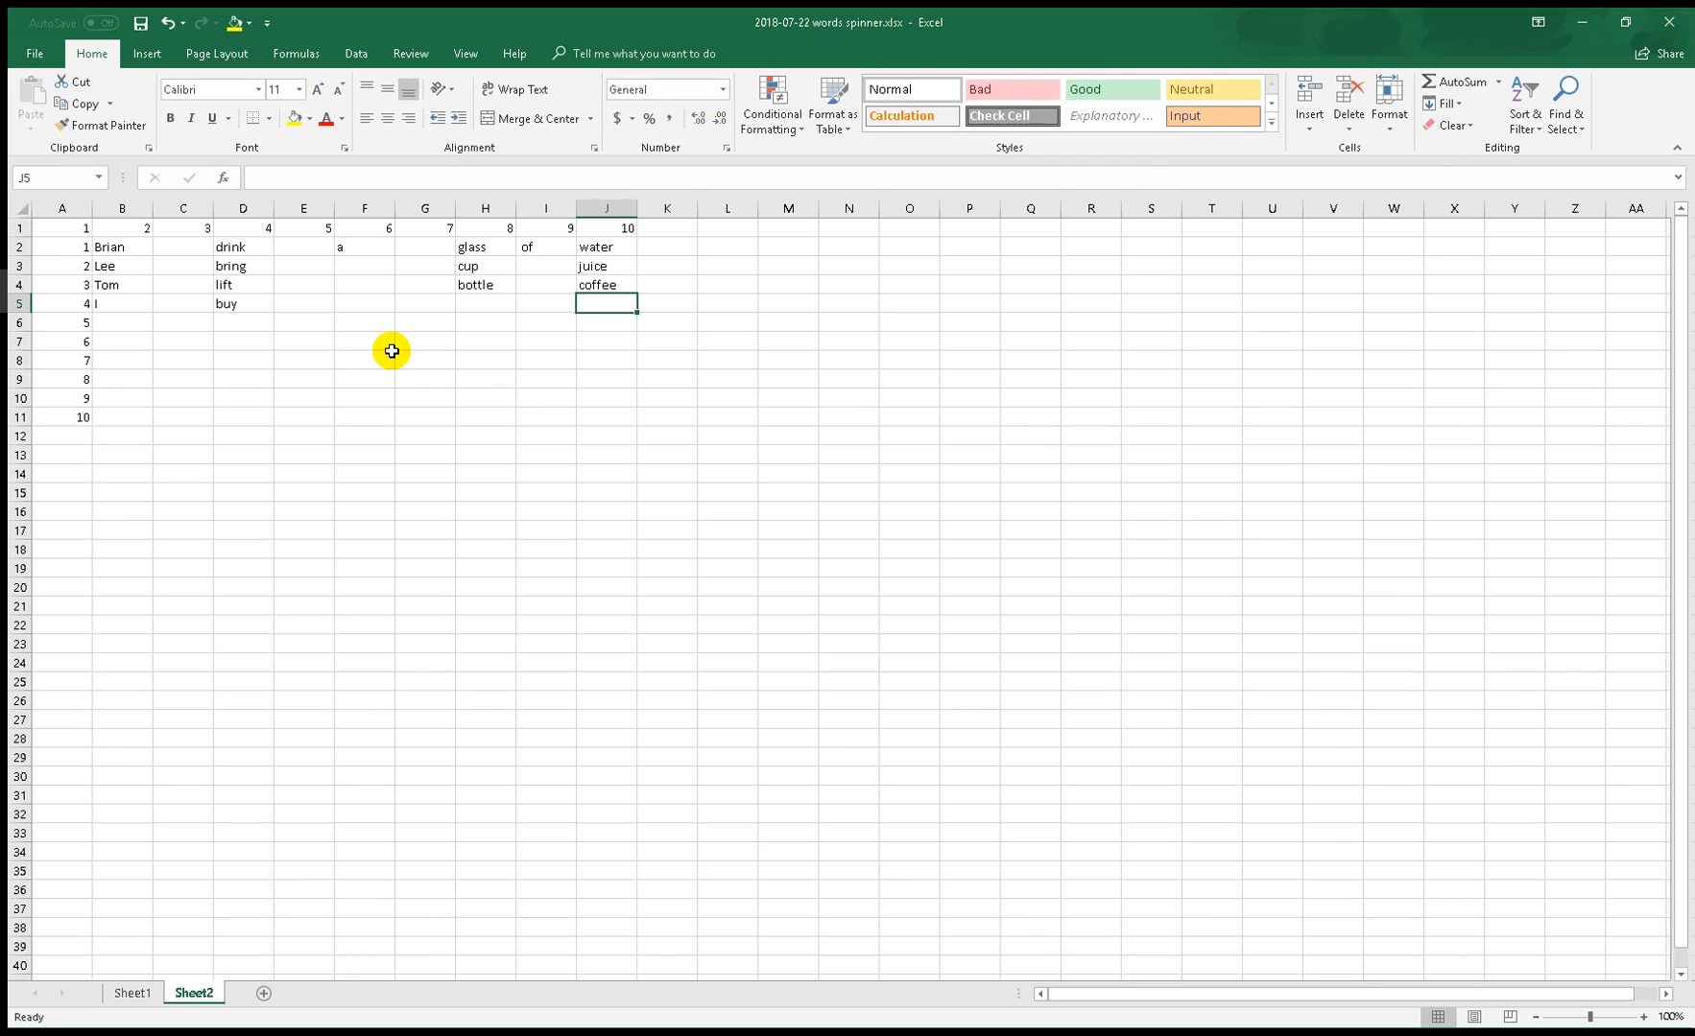
- Start a VLOOKUP formula in B13 with RANDBETWEEN(1,COUNTA(B$2:B$11)) as its lookup value, keeping only the rows absolute
left_click(124, 453)
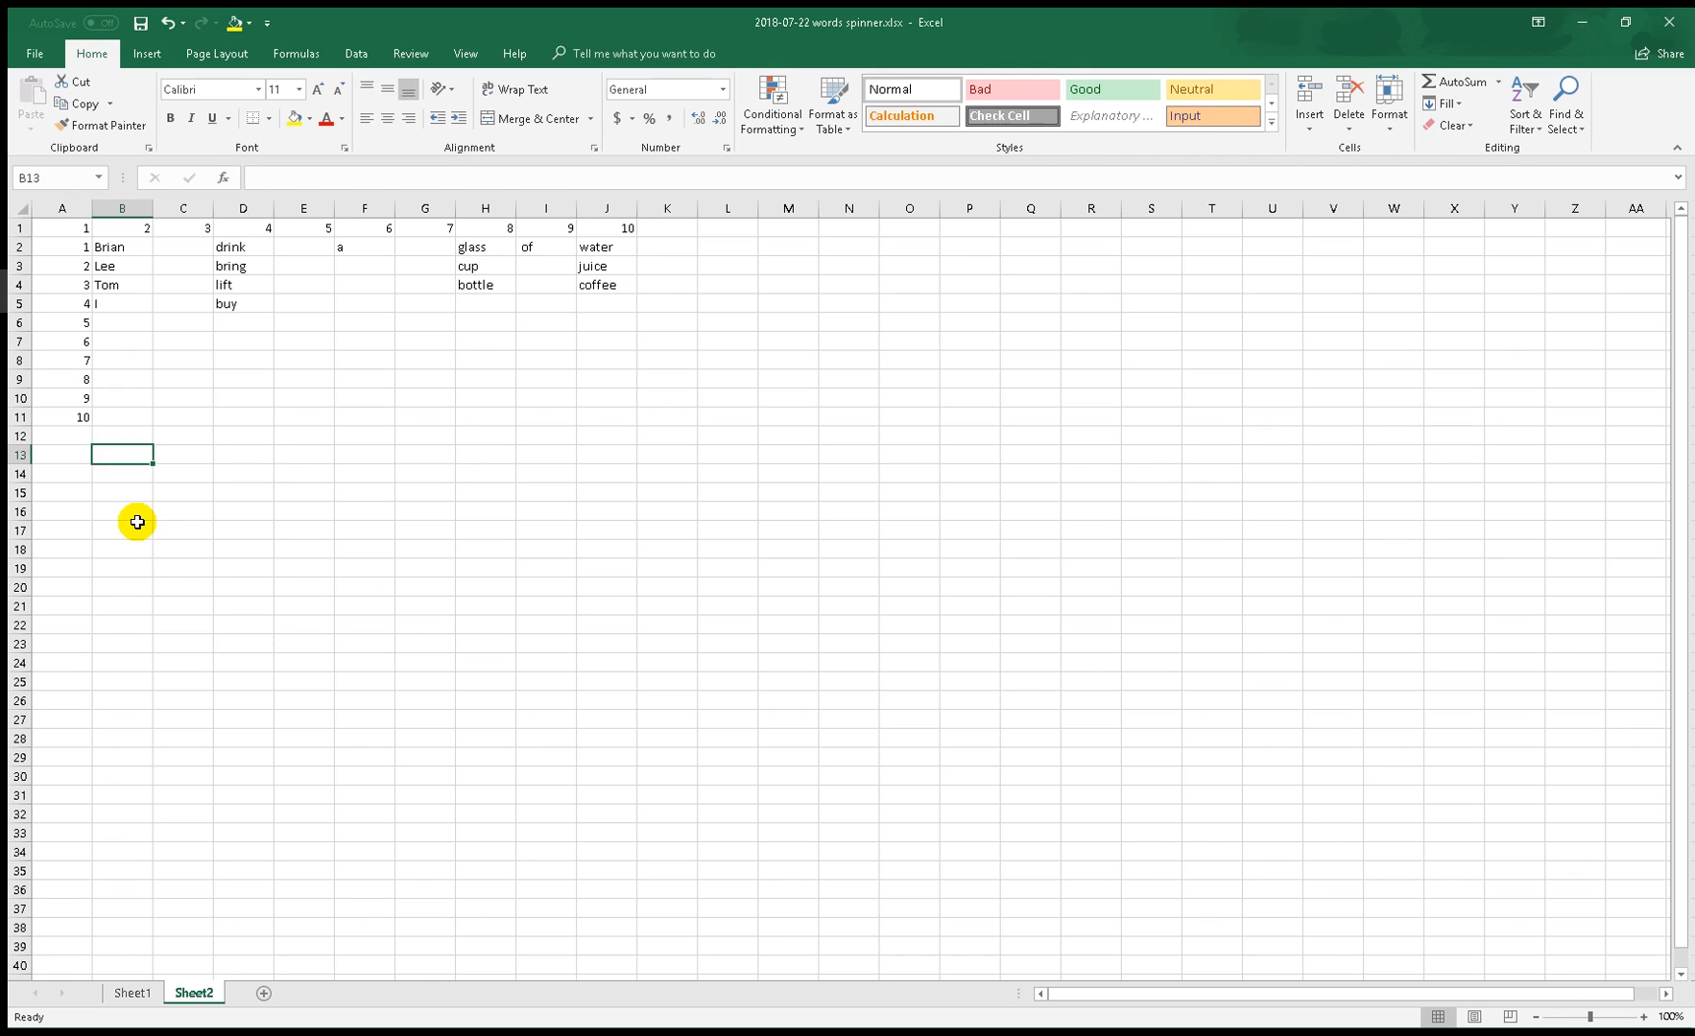
type("=")
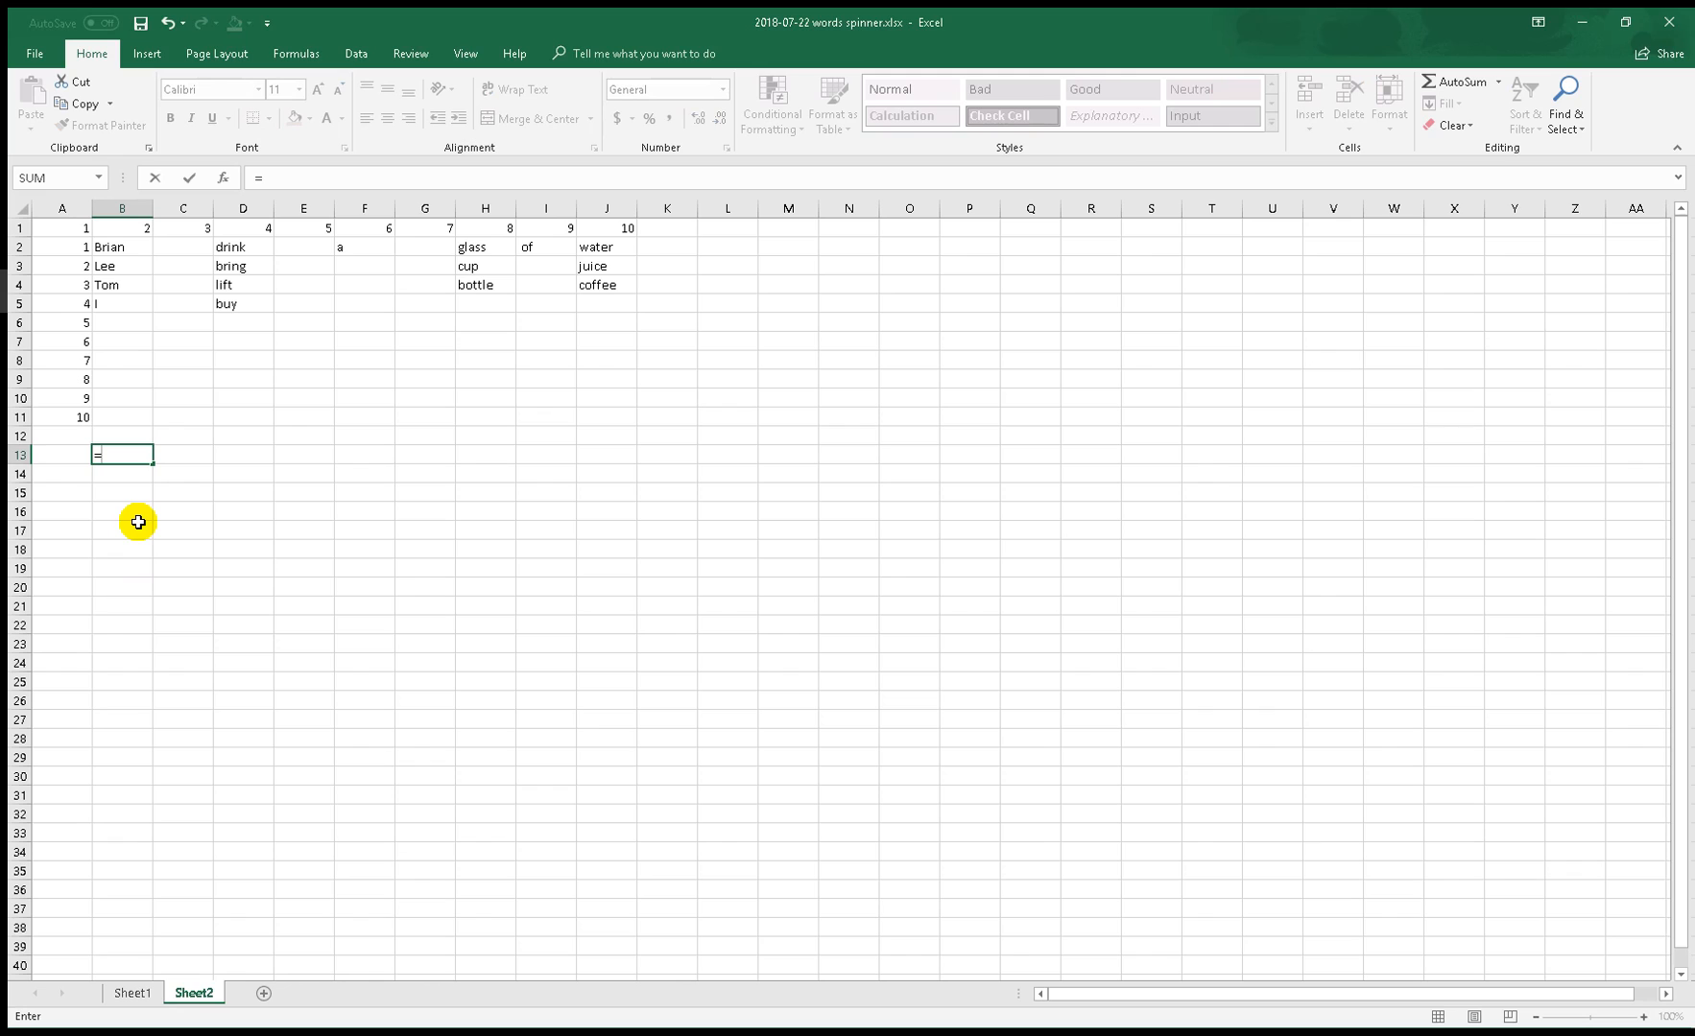
type("vlook")
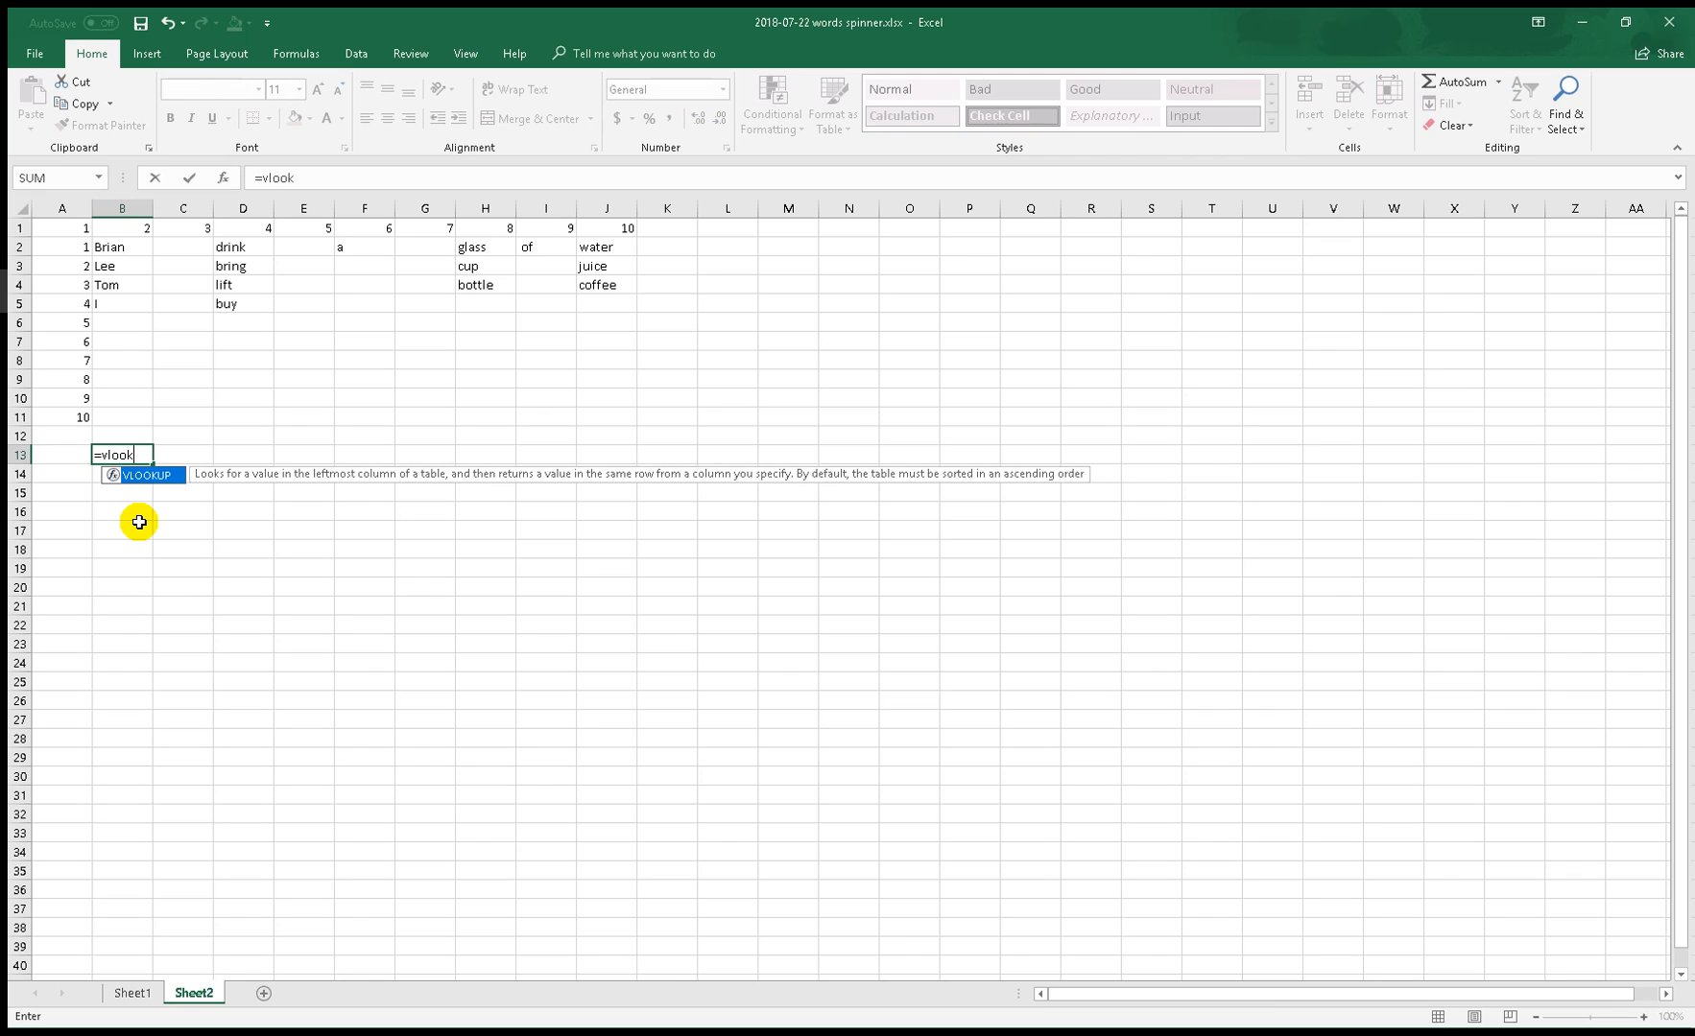
key("Tab")
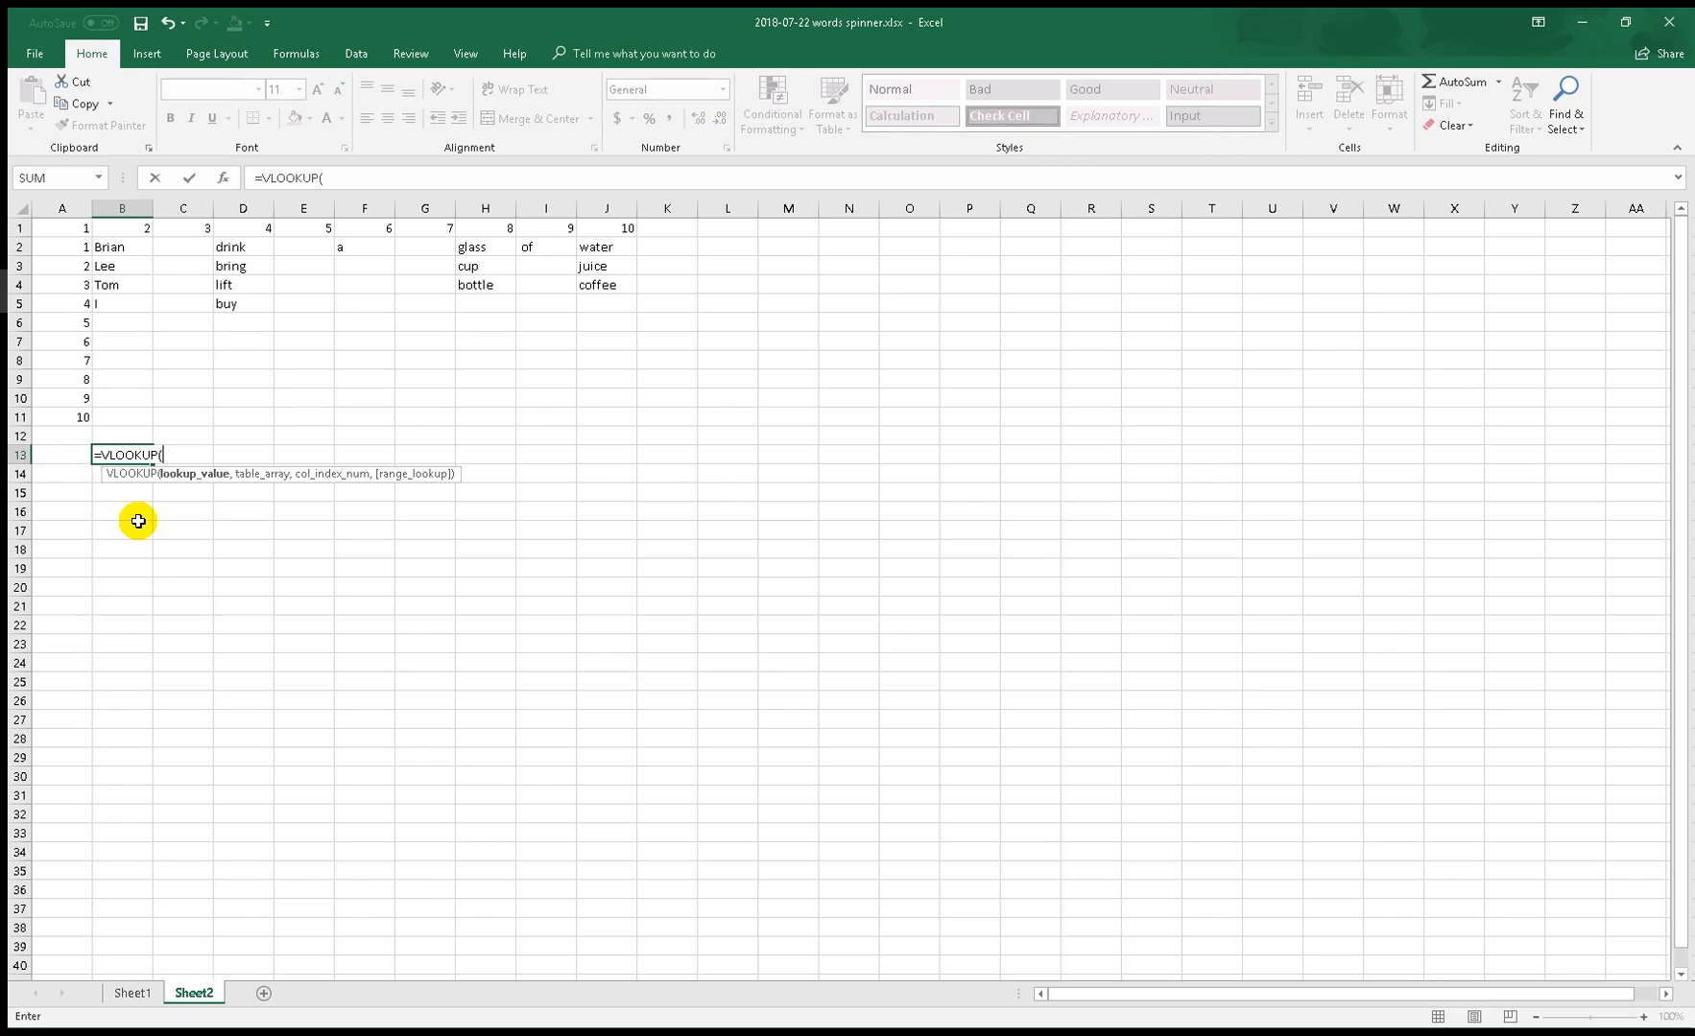
type("ran")
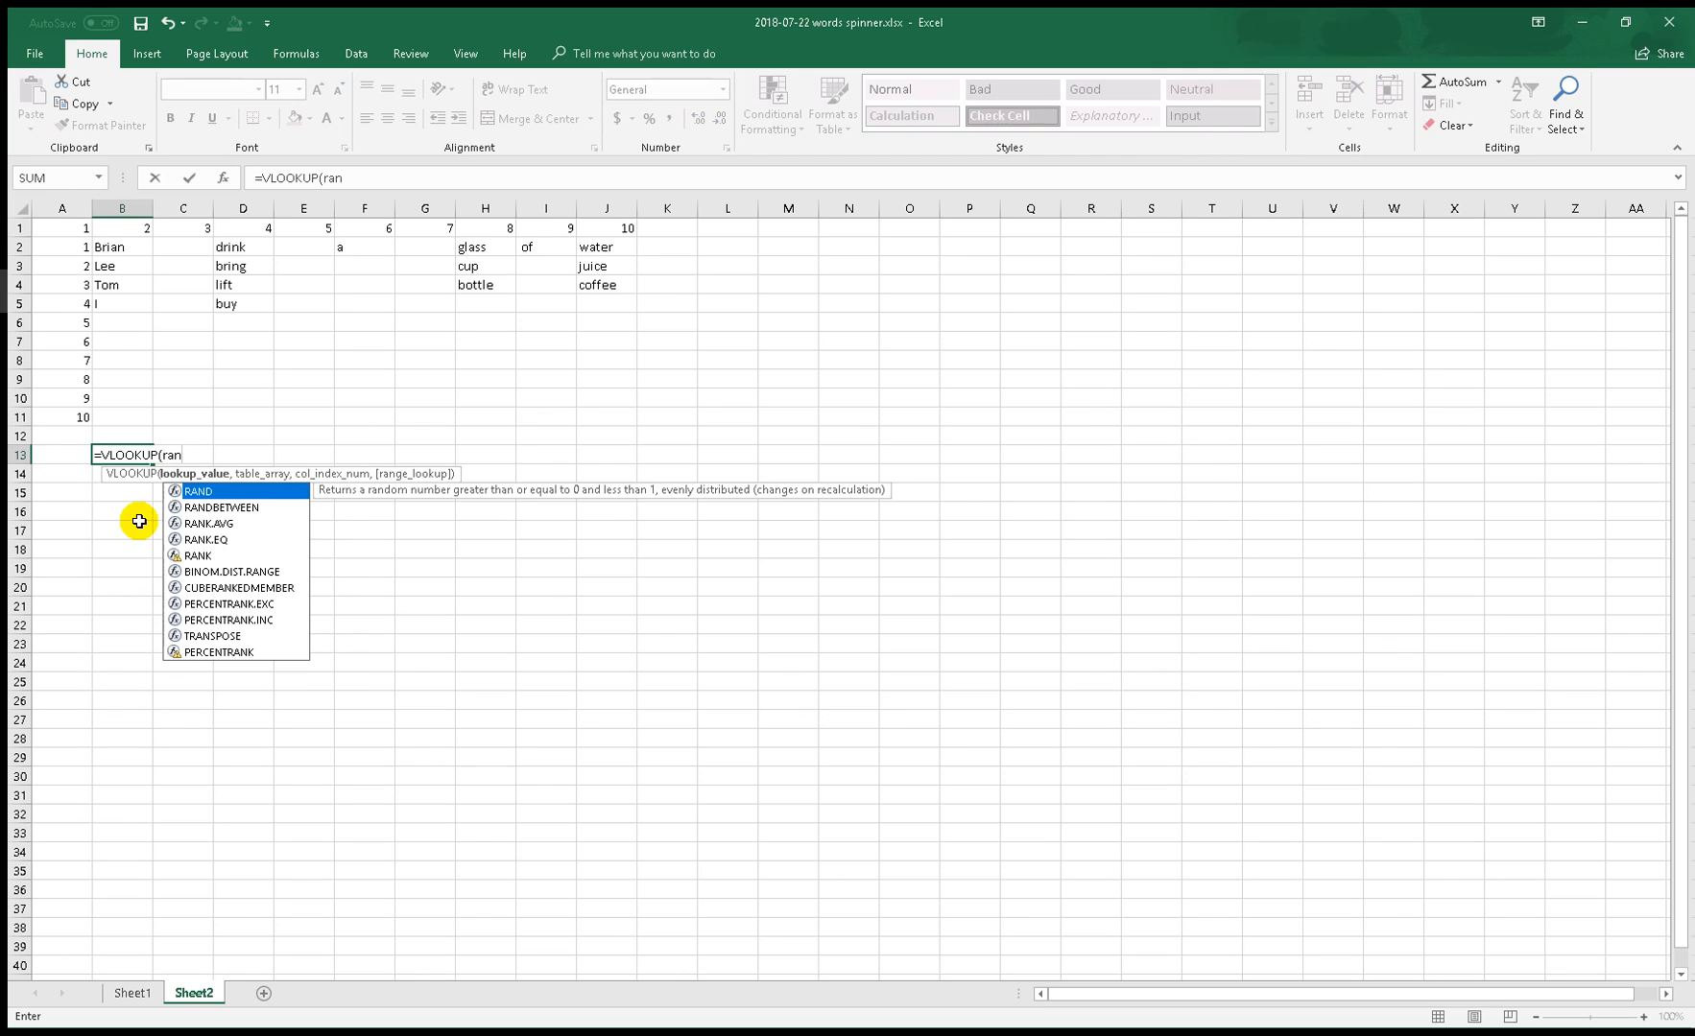
key("Down")
key("Tab")
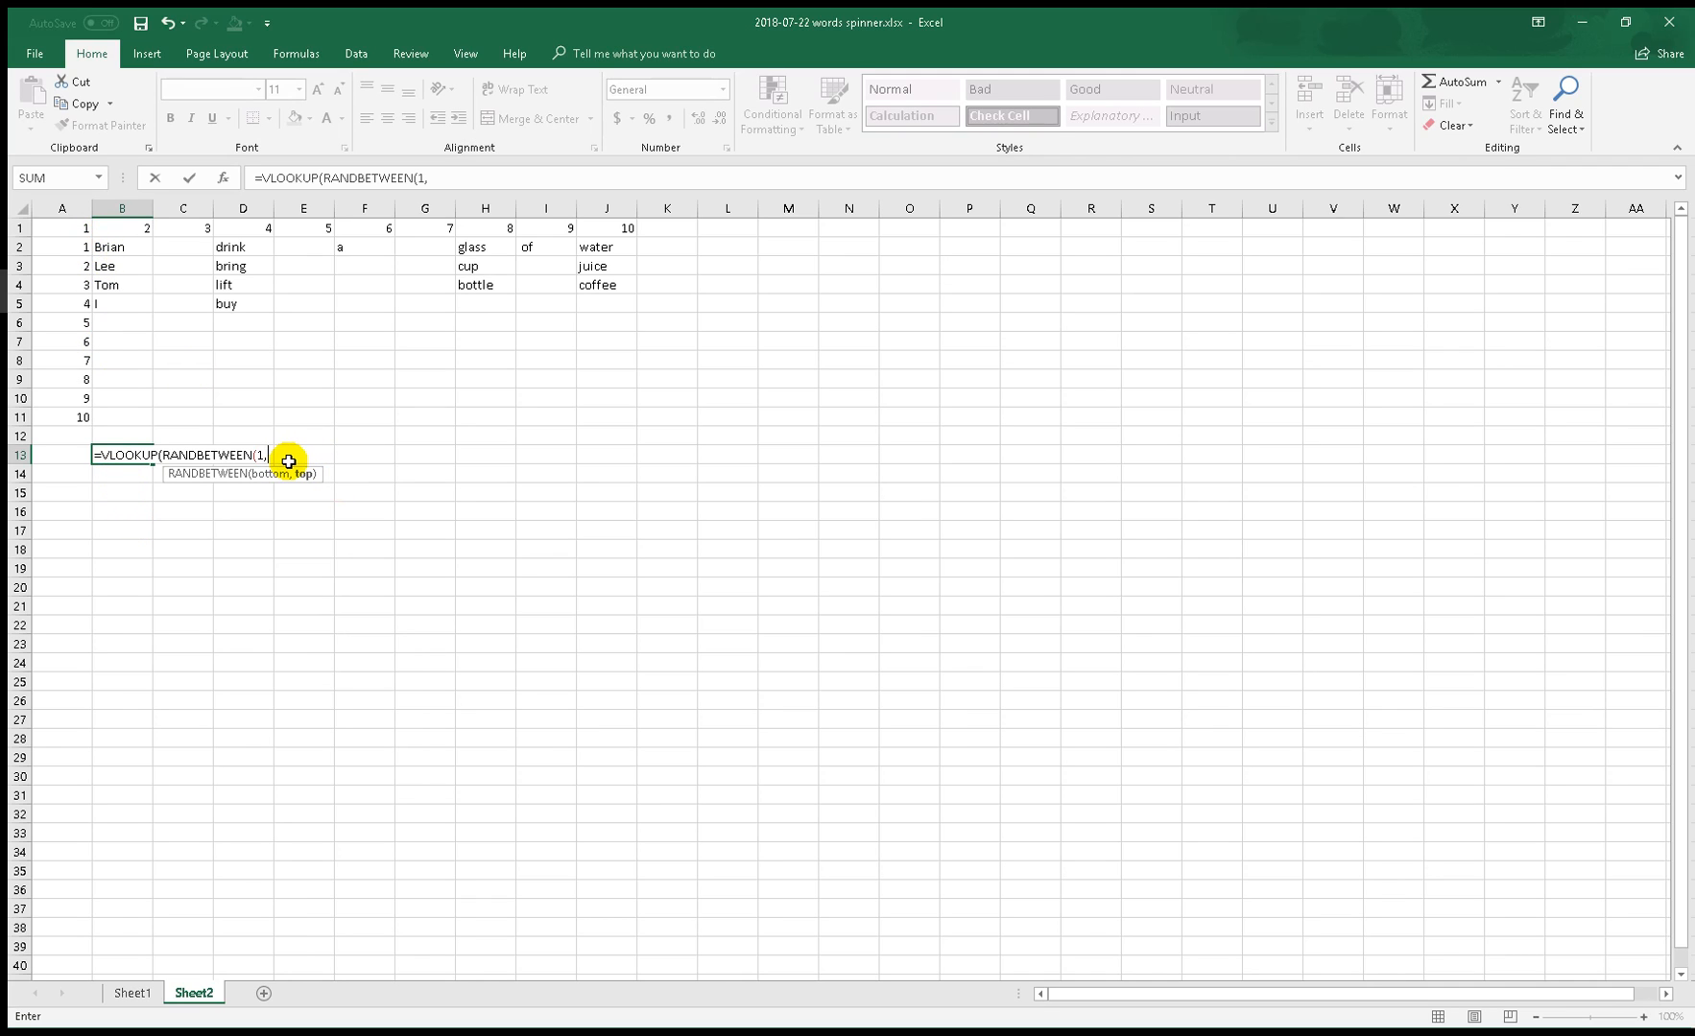
type("counta")
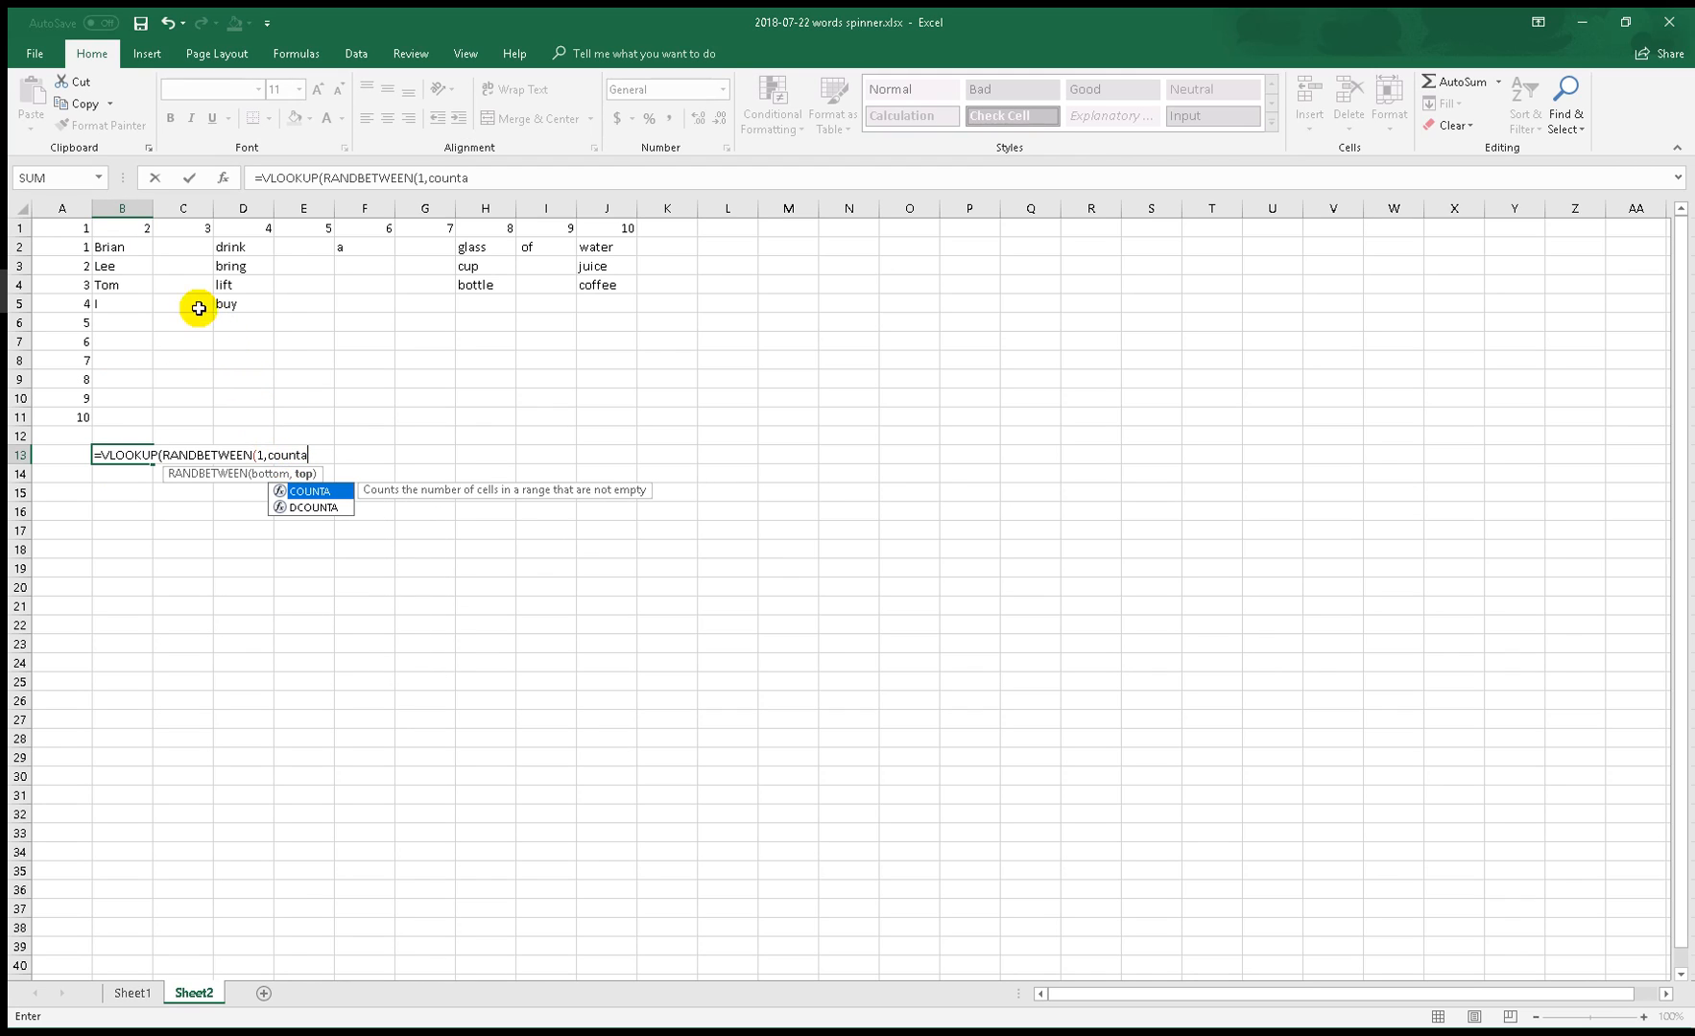
key("Tab")
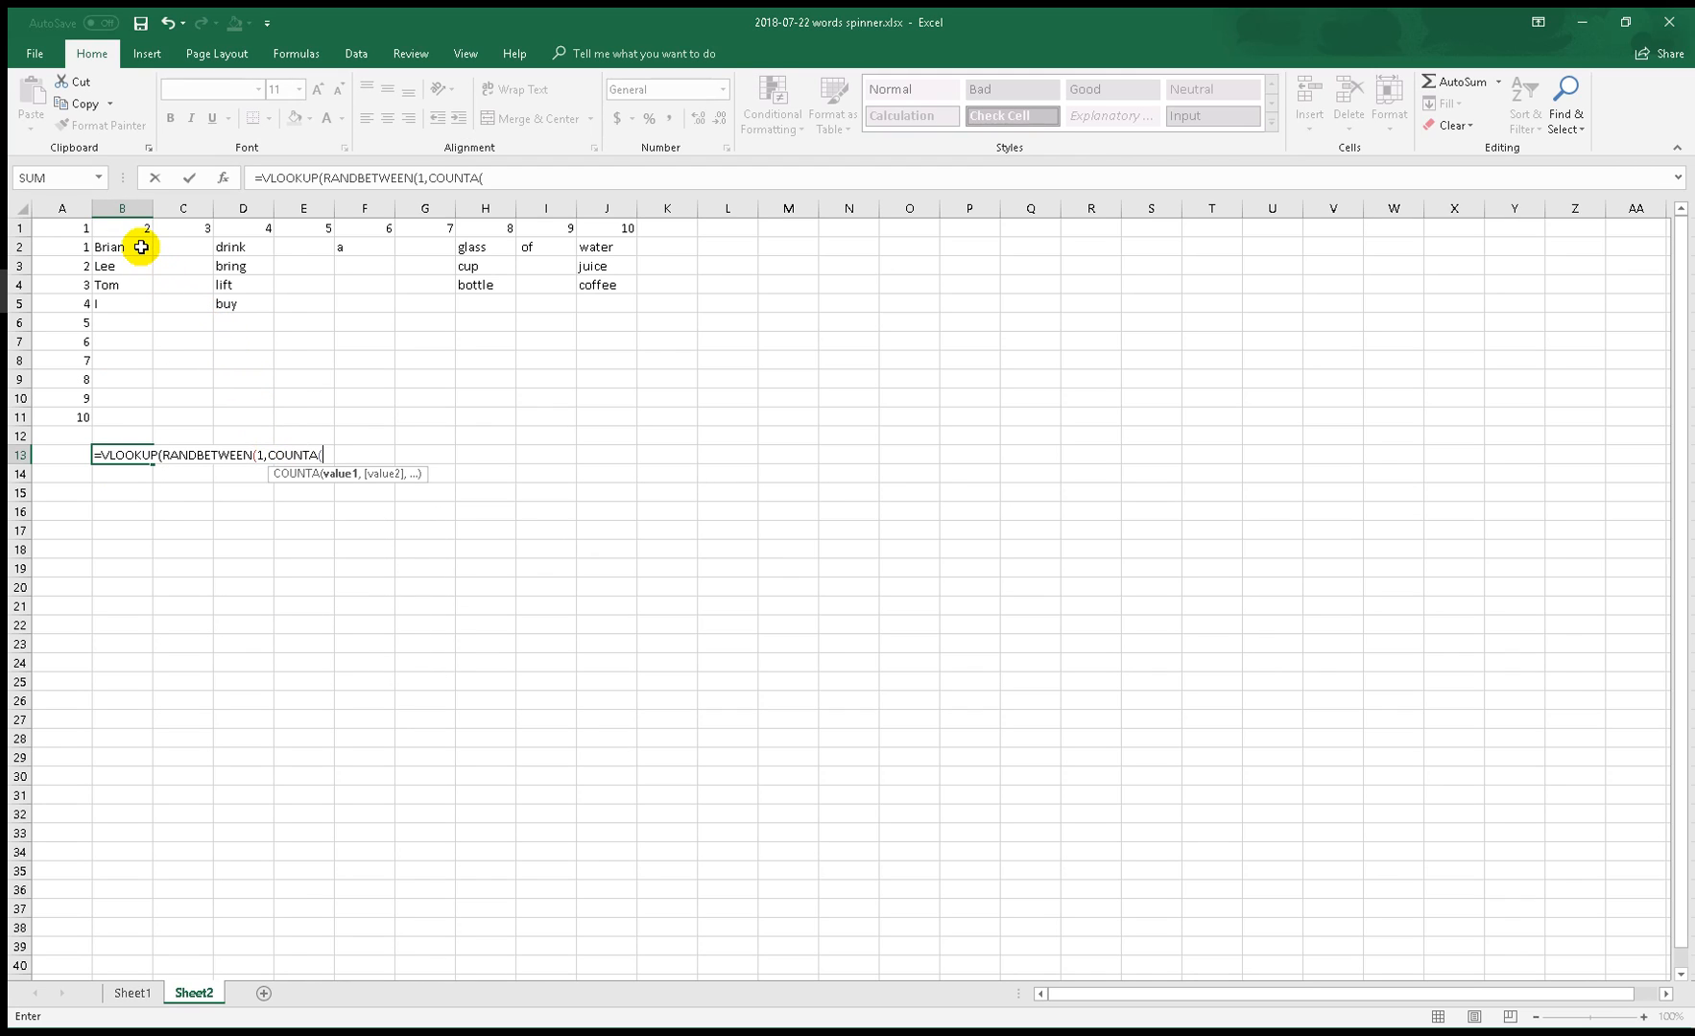
left_click_drag(140, 246, 129, 414)
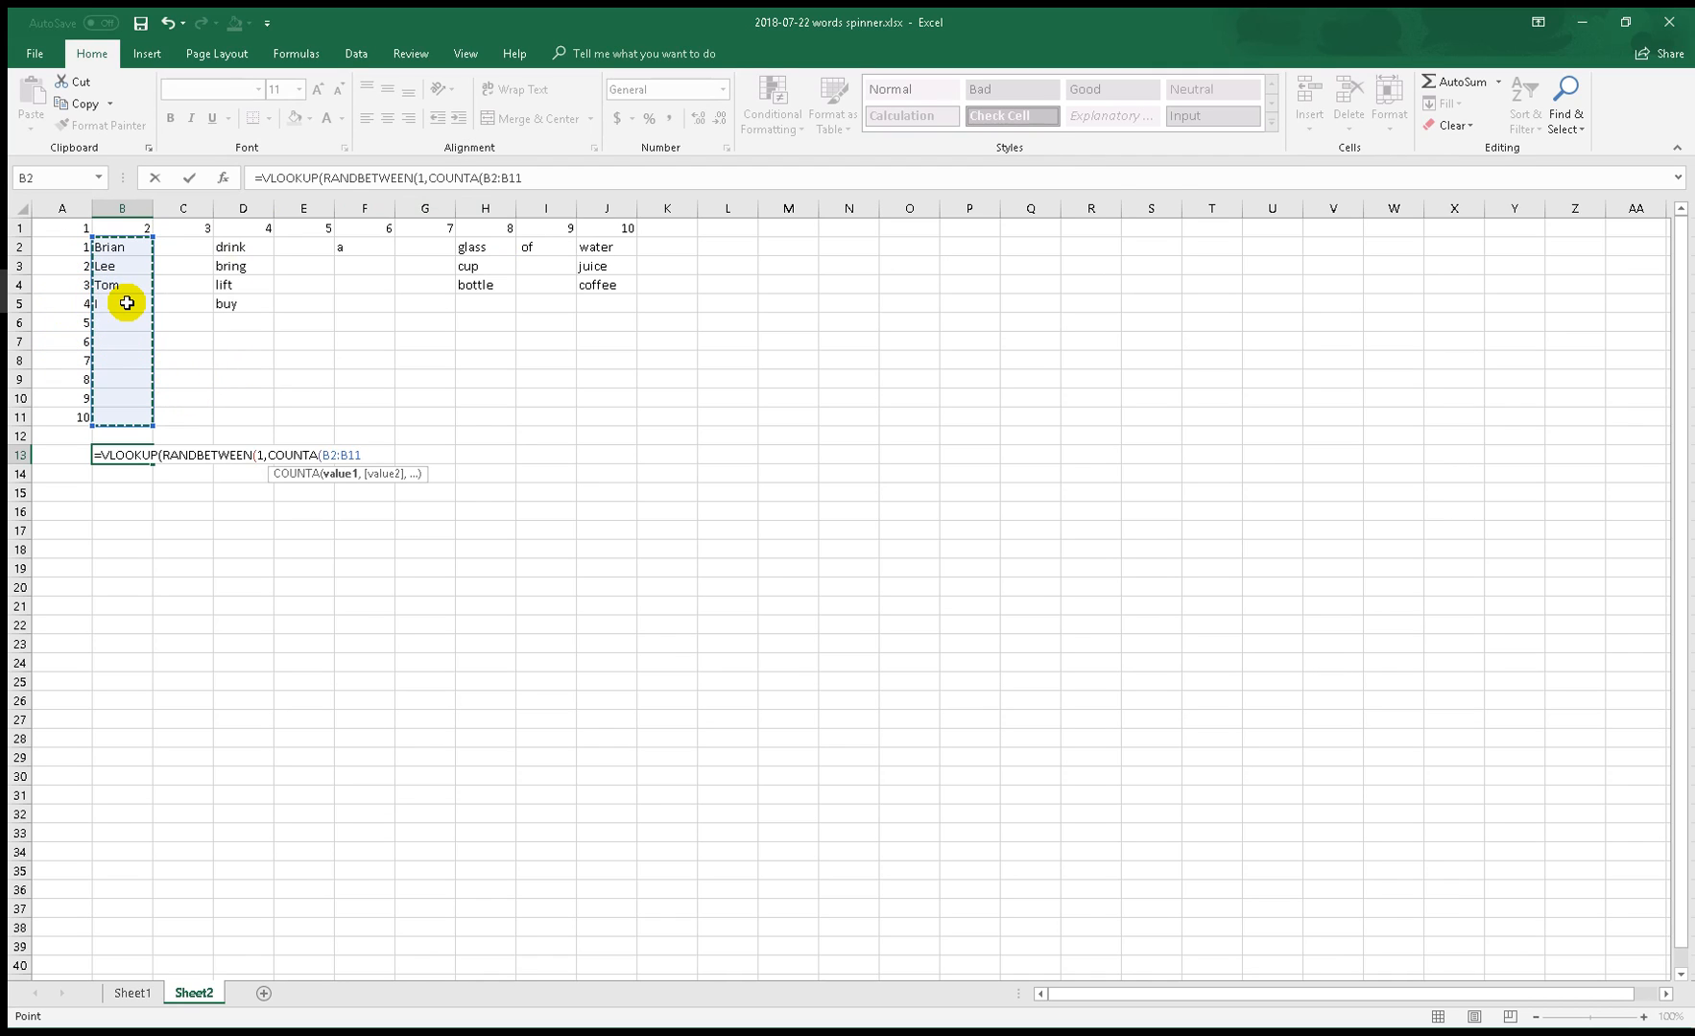
key("F4")
key("F4")
type(")")
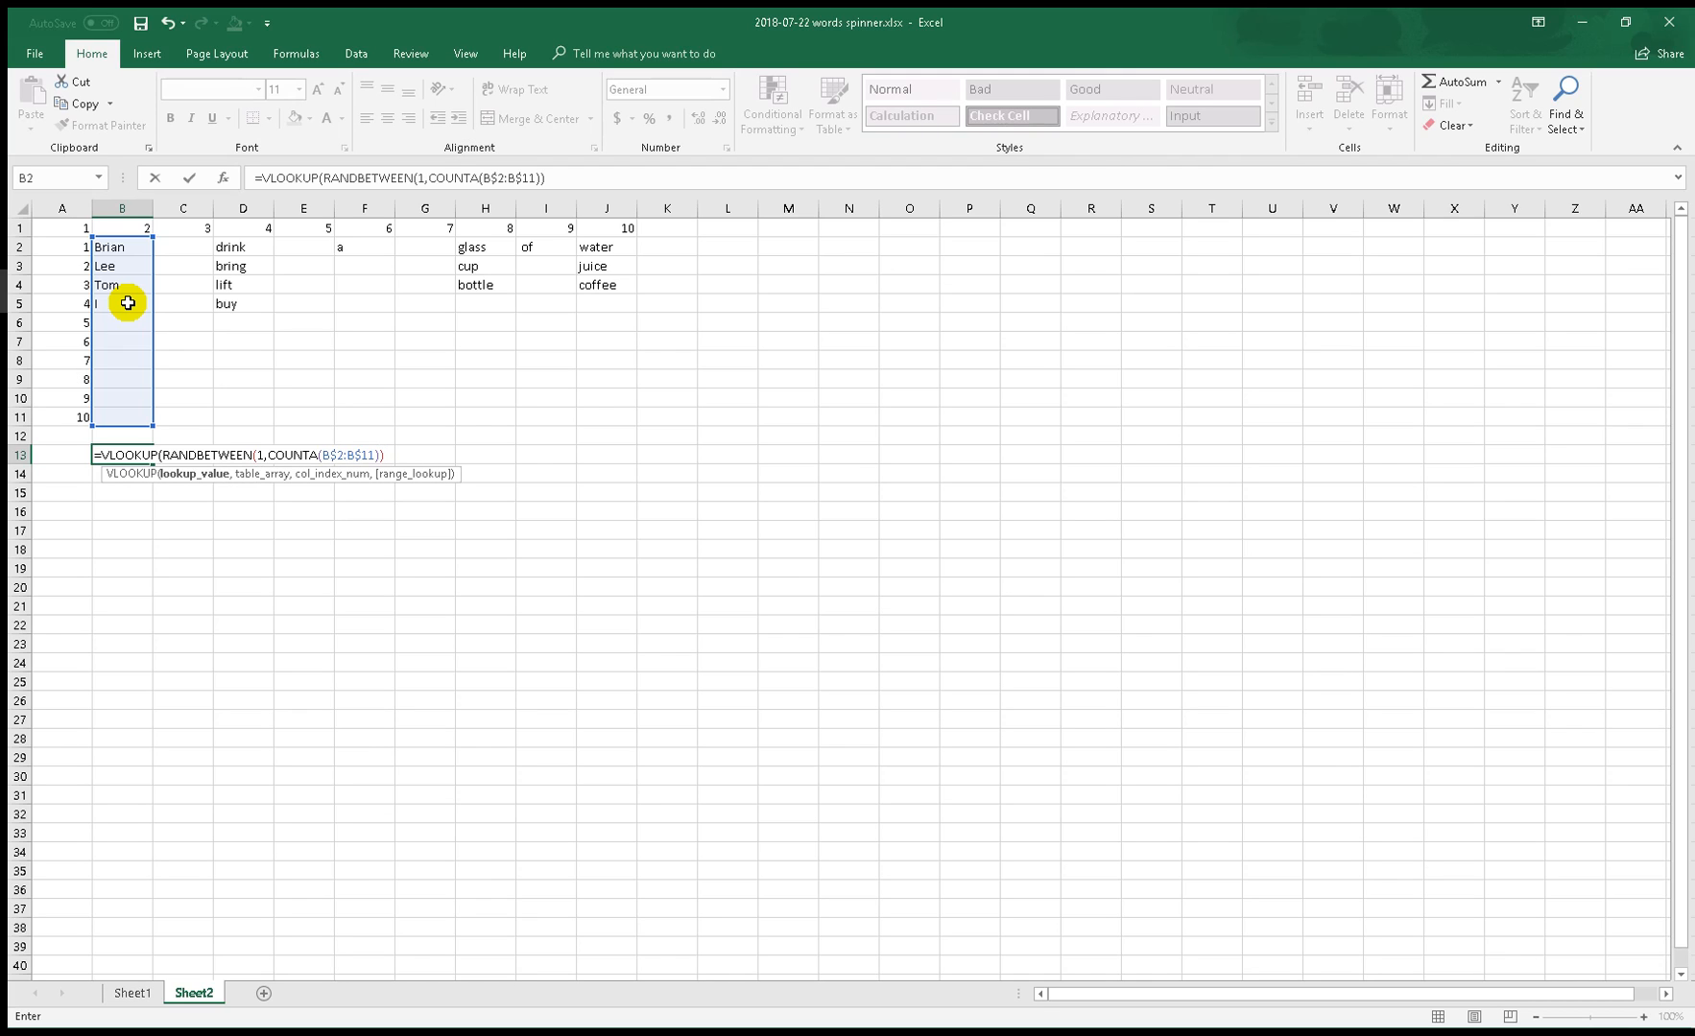
- Add the fully absolute range $A$2:$J$11 as the table array of the VLOOKUP formula in B13
type(",")
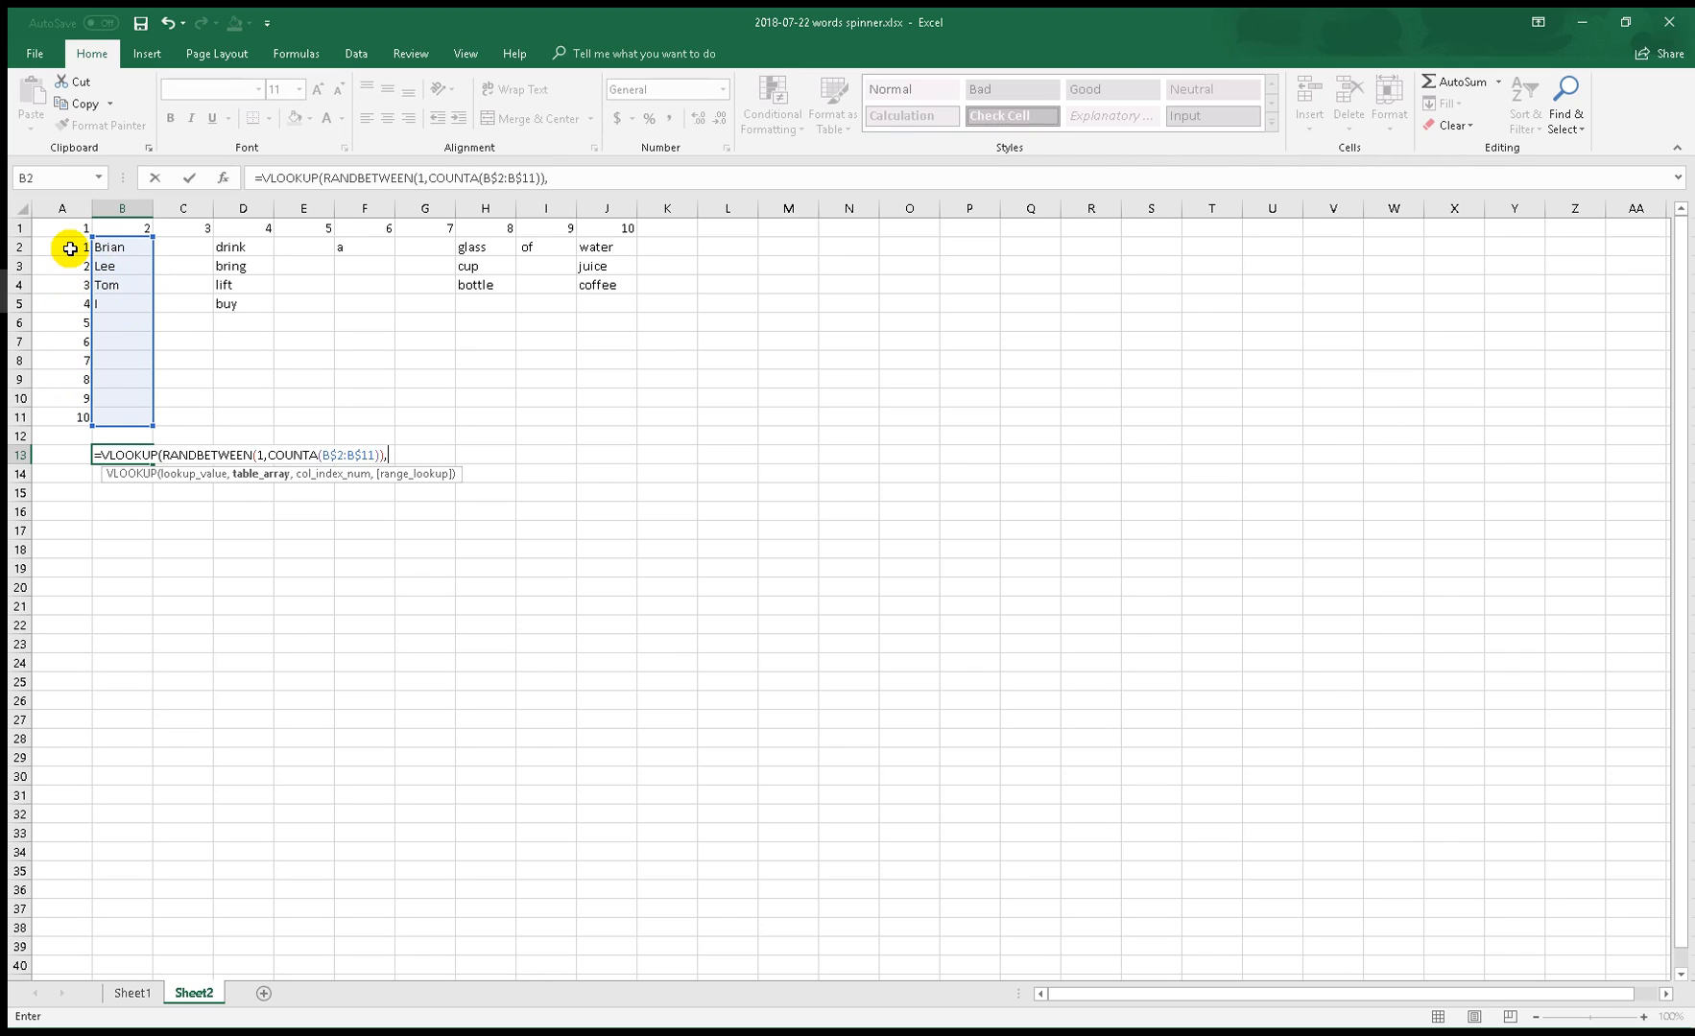
left_click_drag(70, 248, 70, 418)
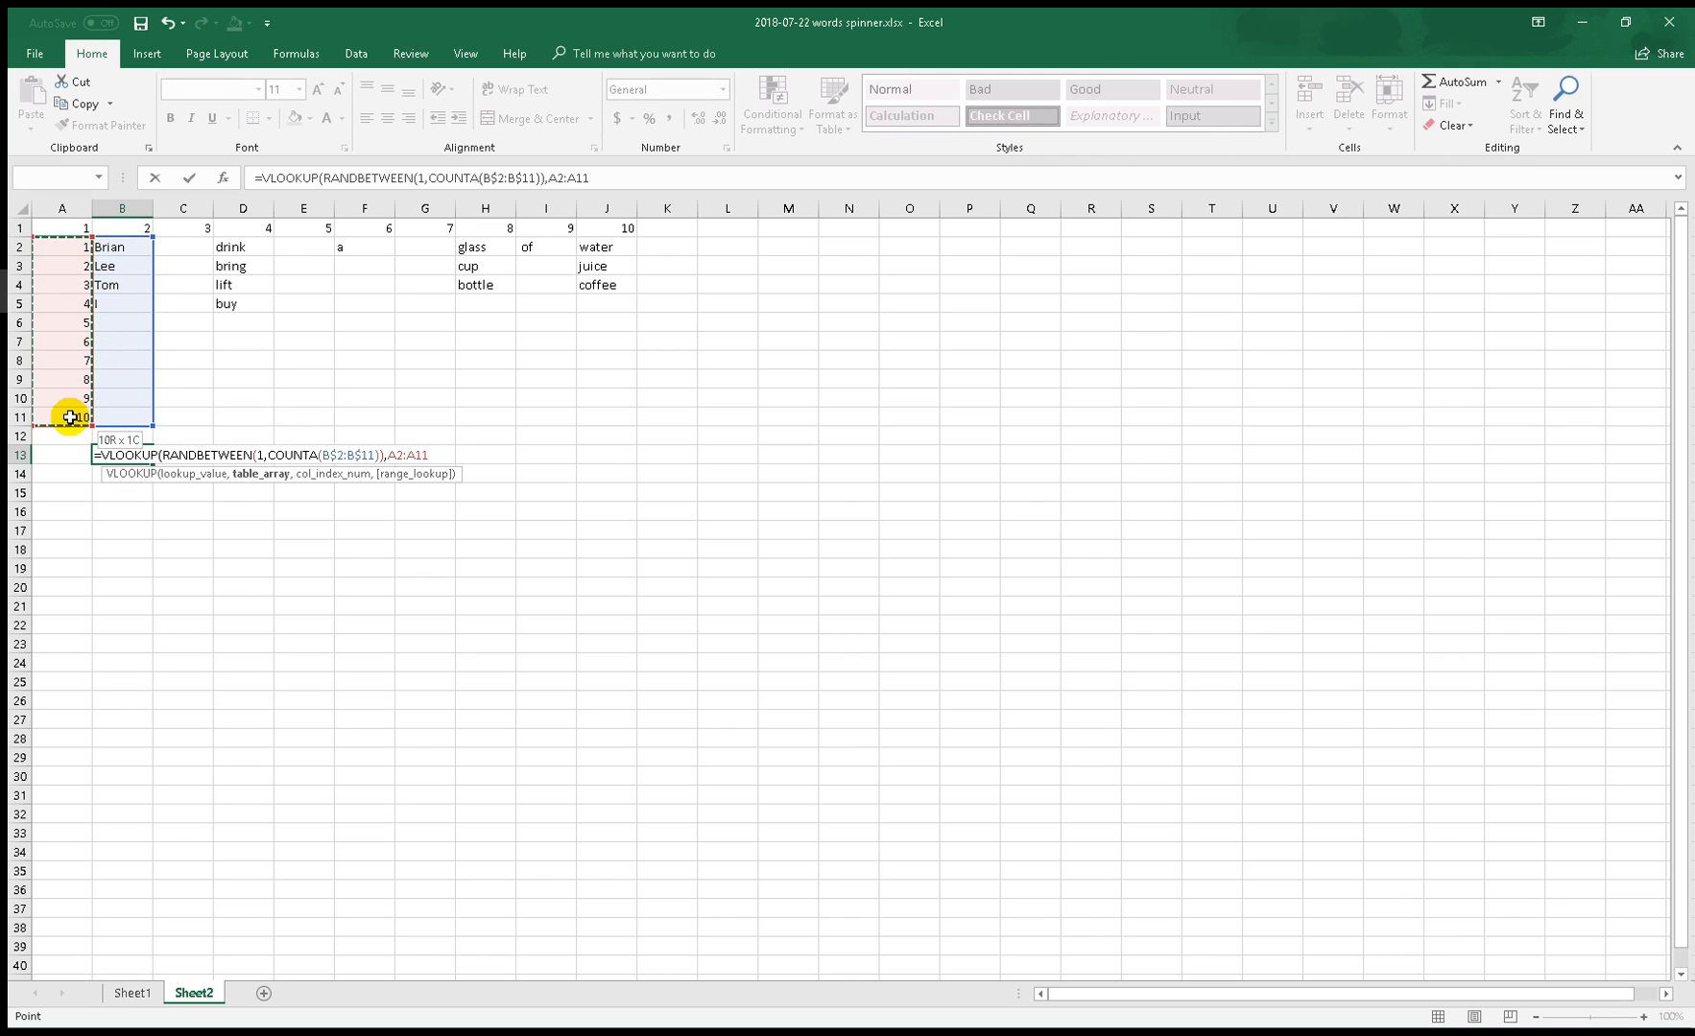
left_click_drag(74, 418, 619, 417)
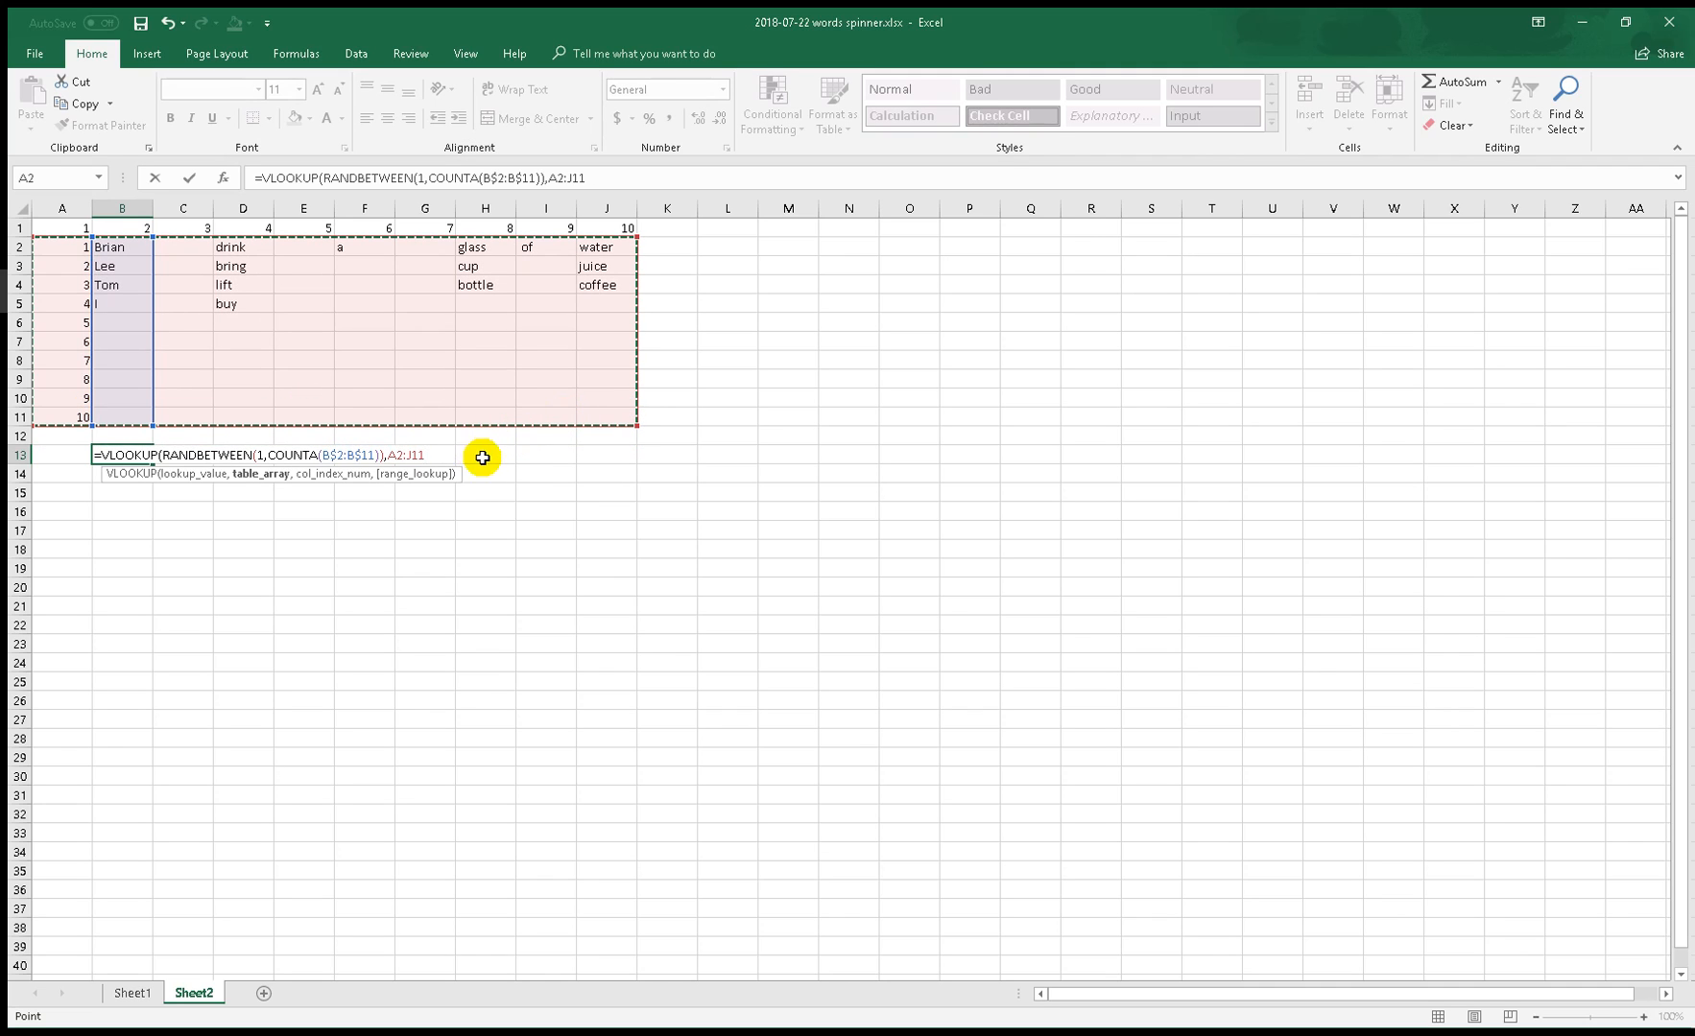
key("F4")
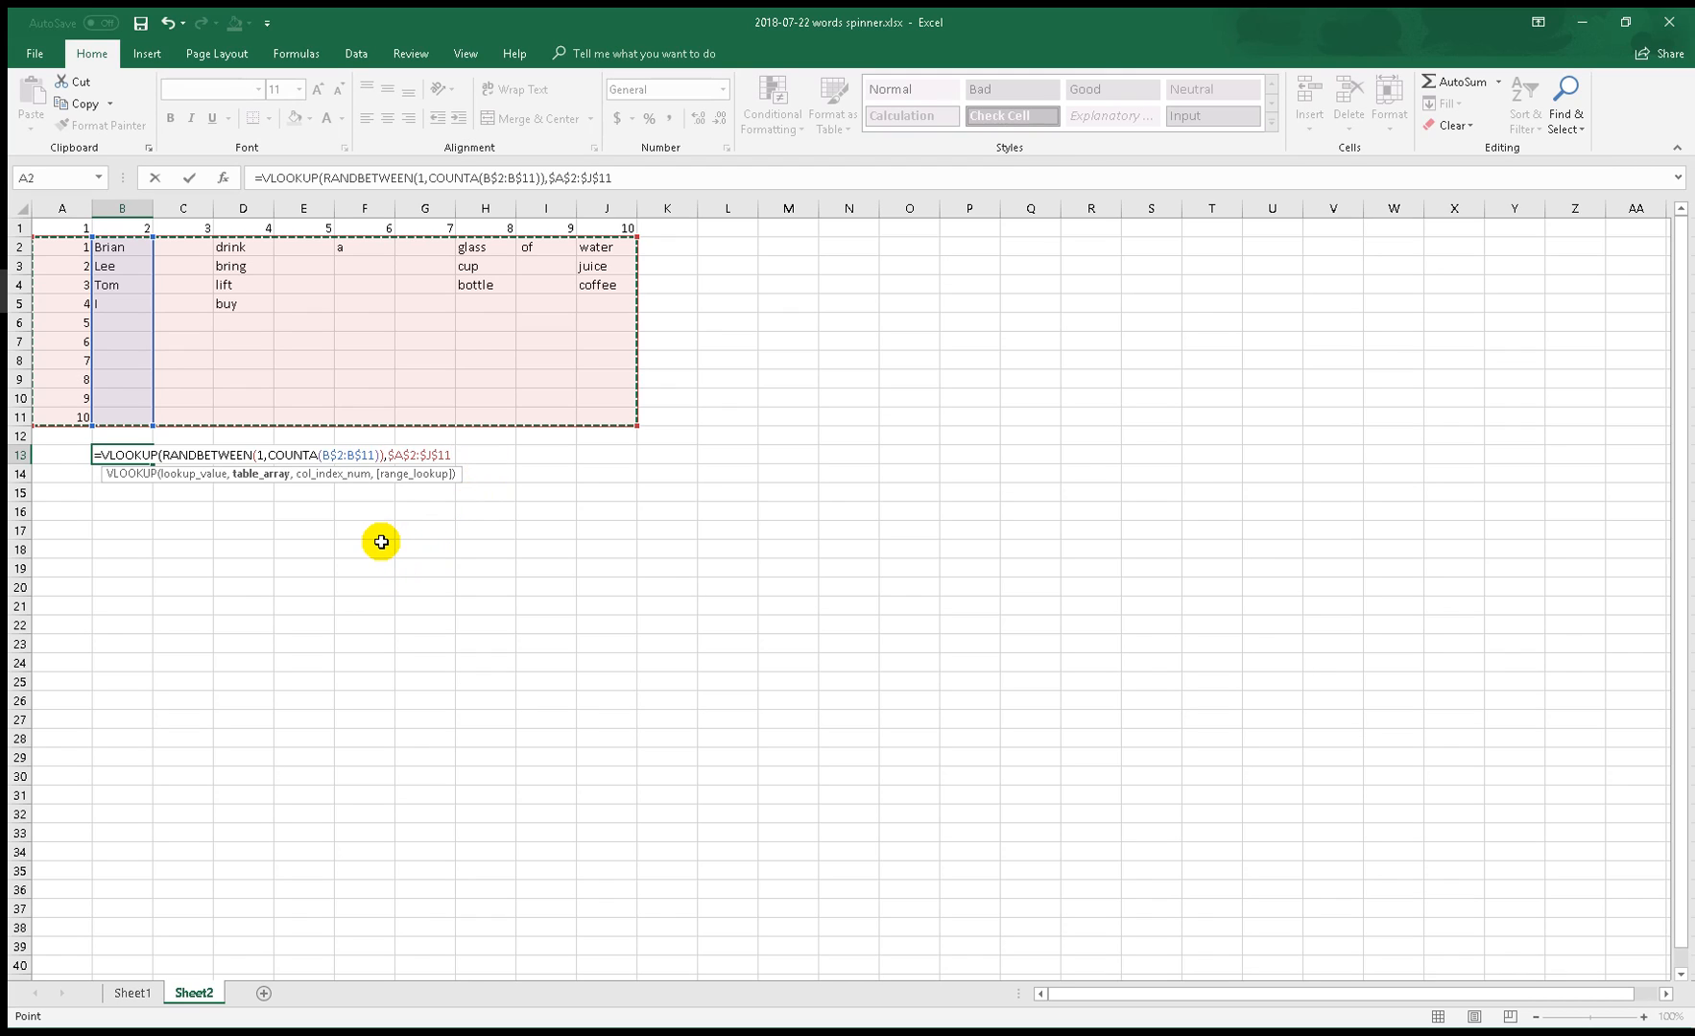
- Complete the VLOOKUP in B13 with B$1 as the column index, keeping only its row absolute, and FALSE for exact match
type(",")
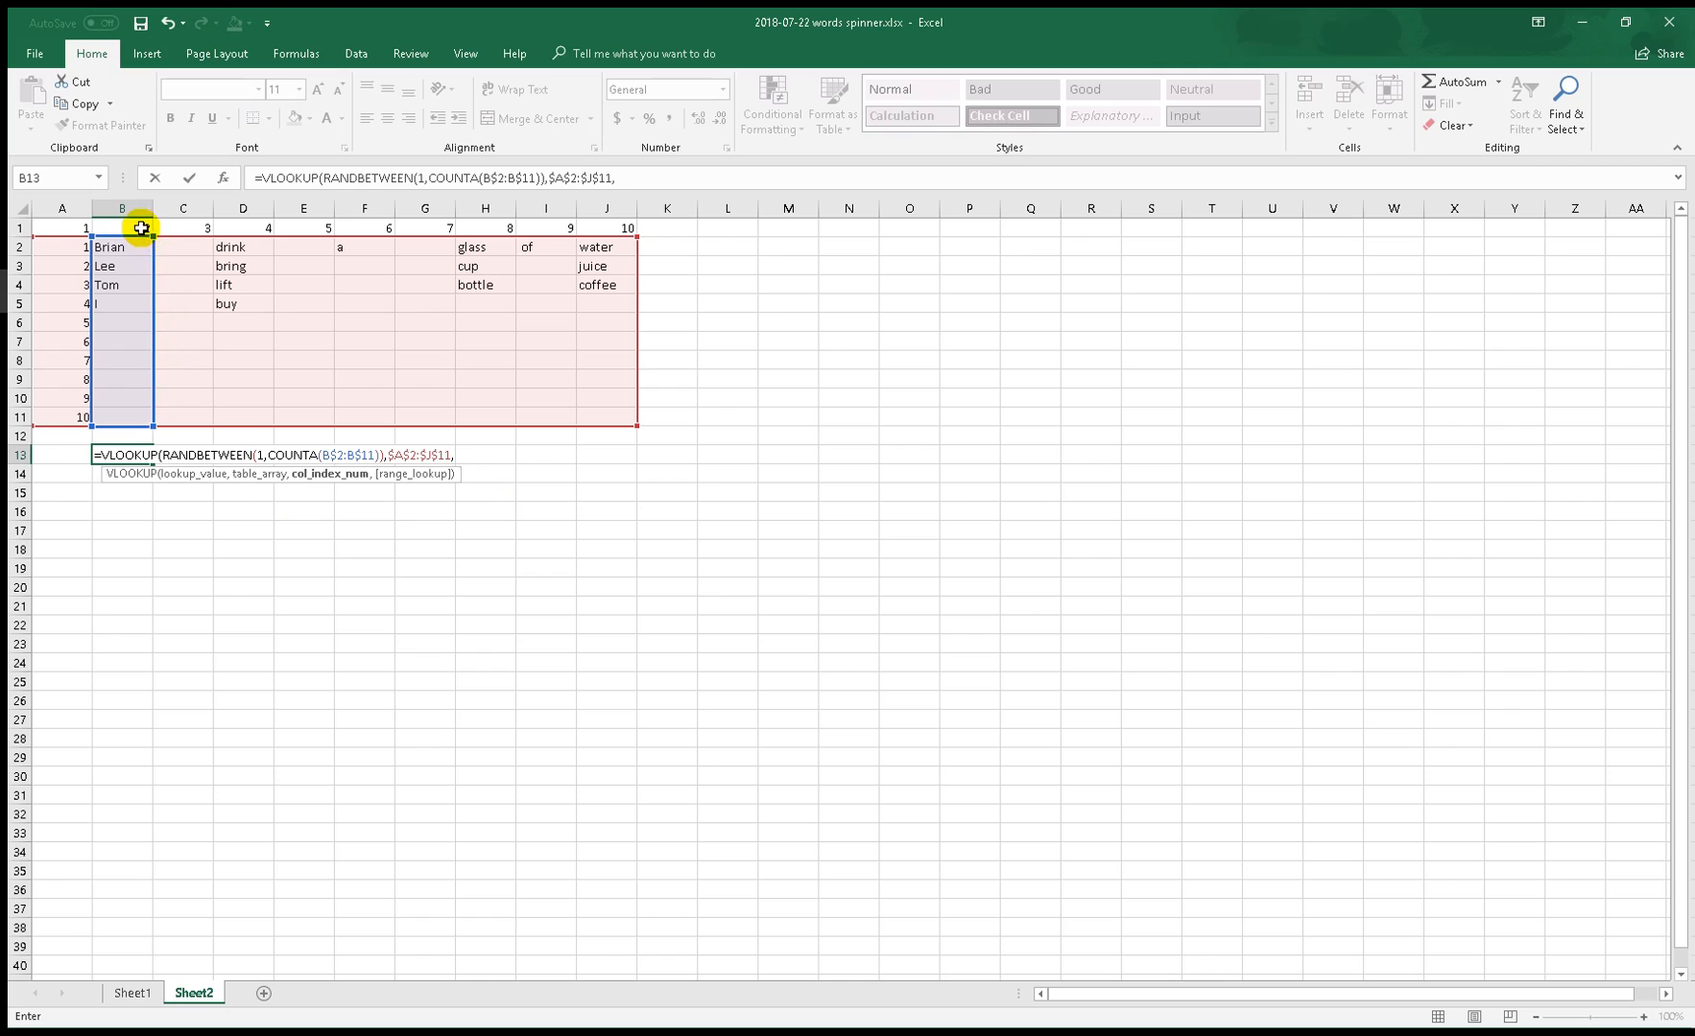
left_click(140, 225)
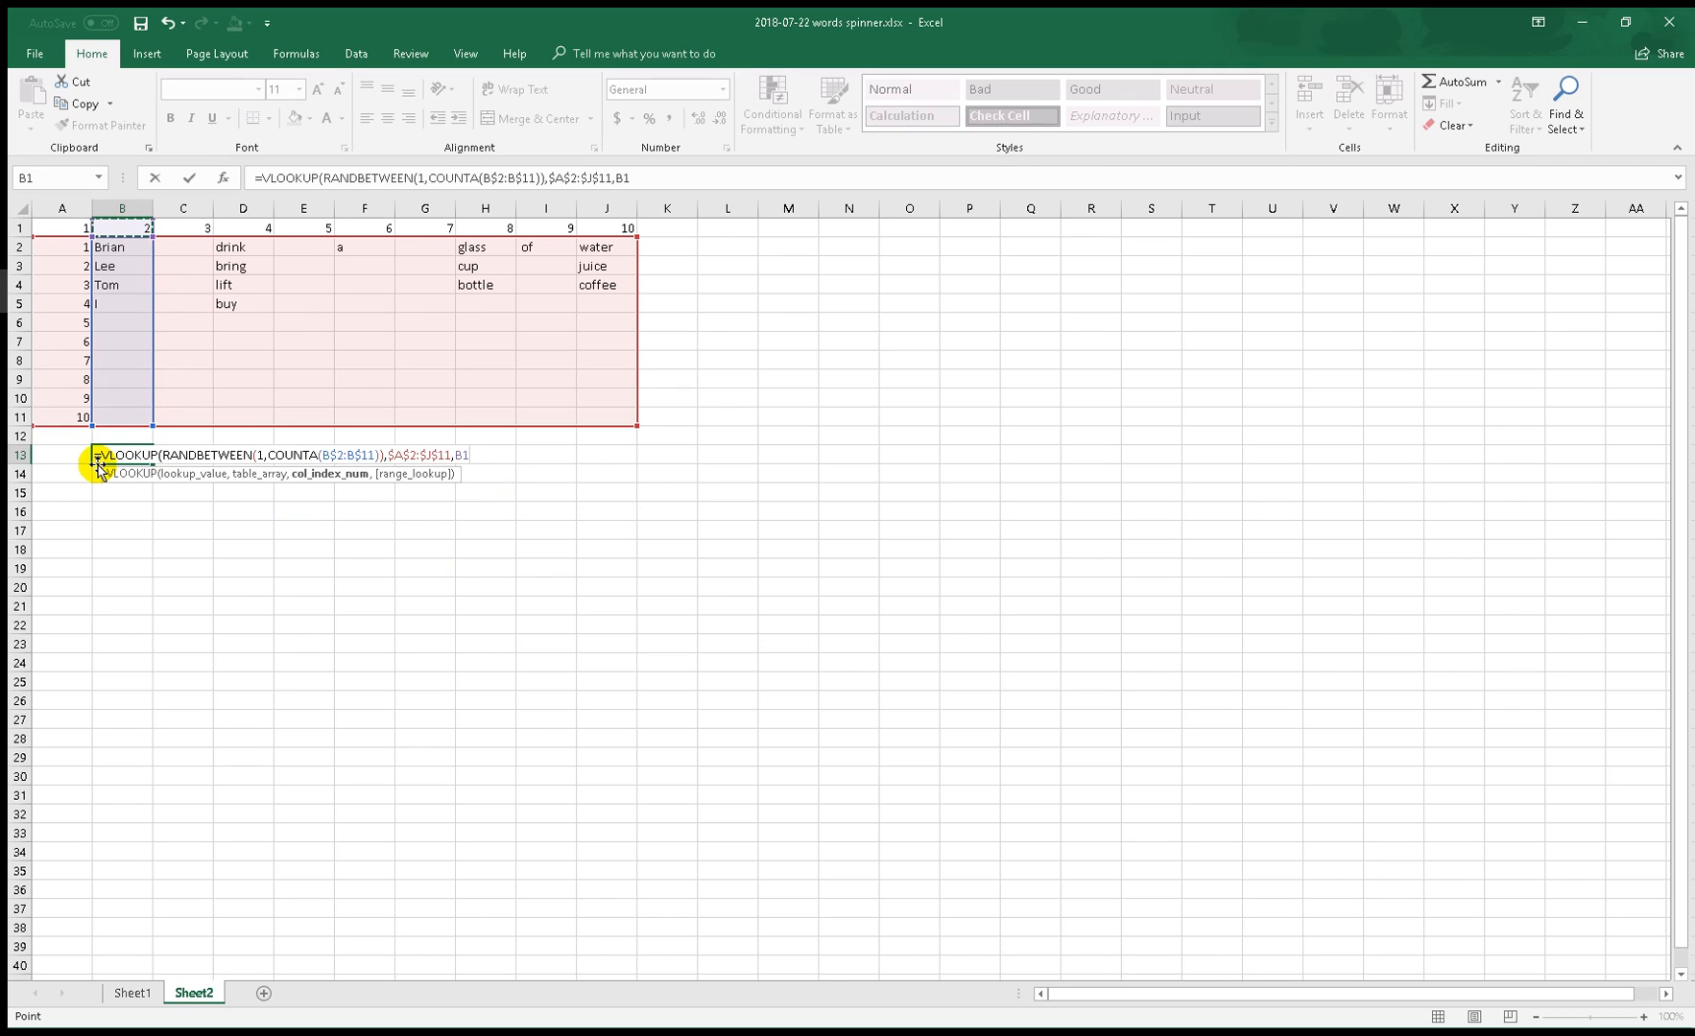
key("F4")
key("F4")
type(",")
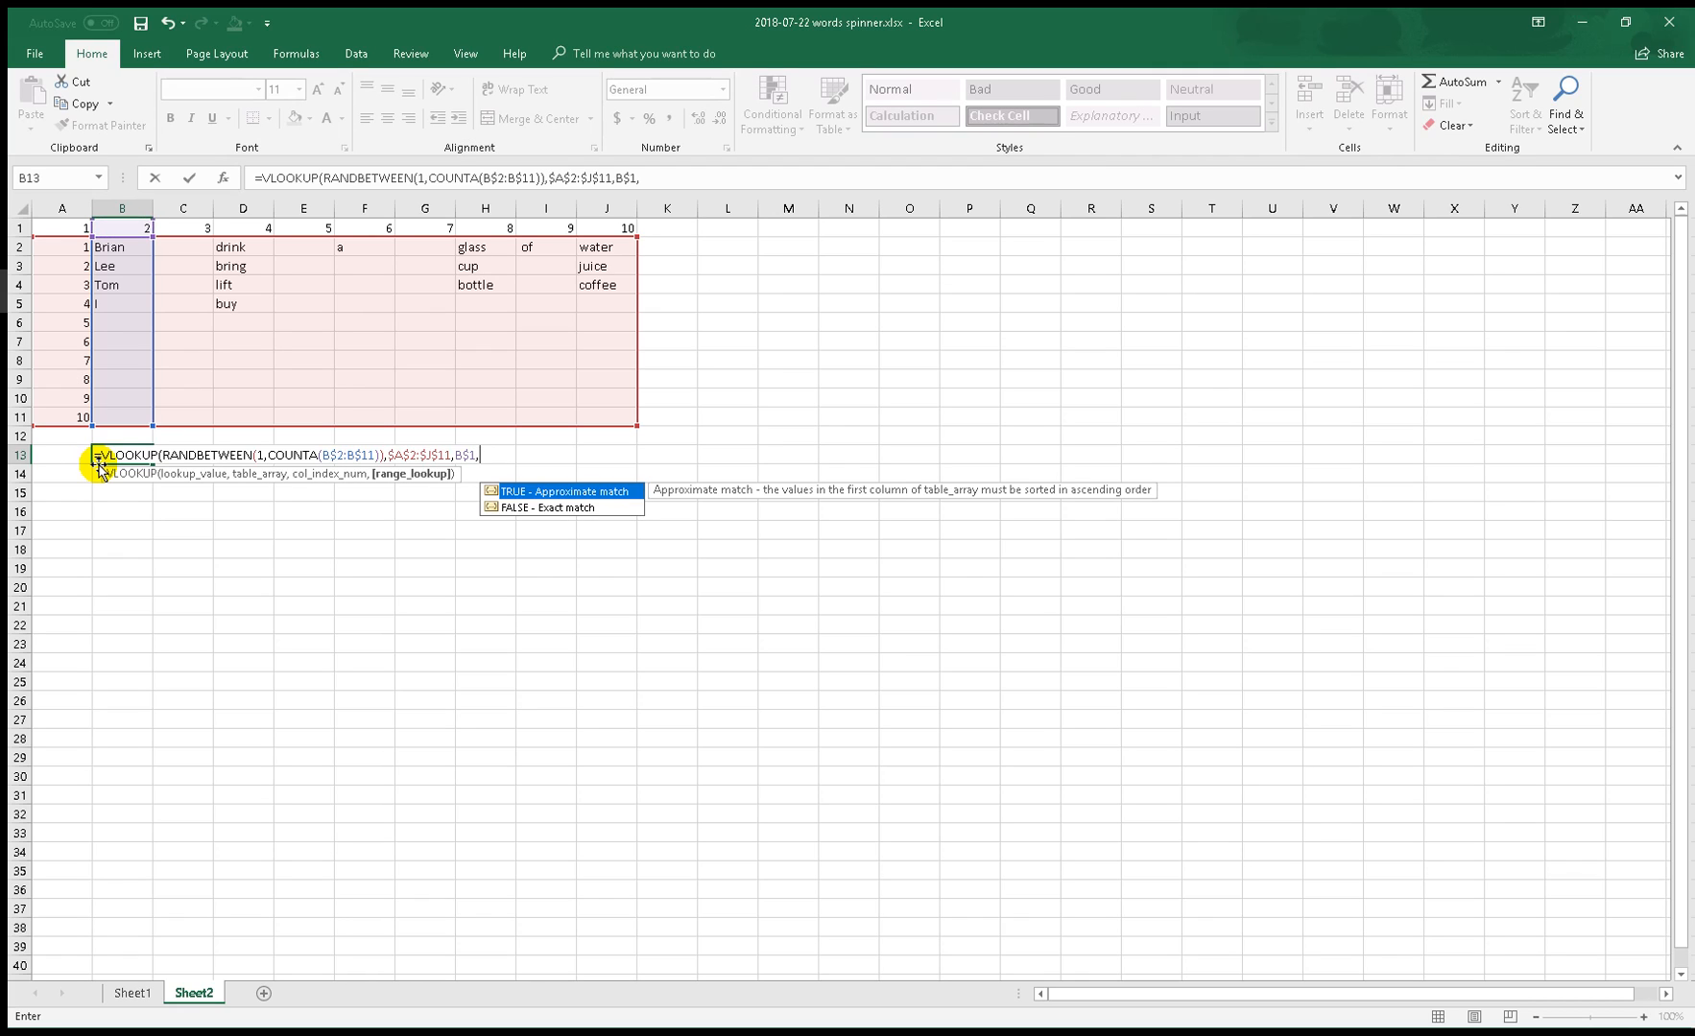
key("Down")
key("Tab")
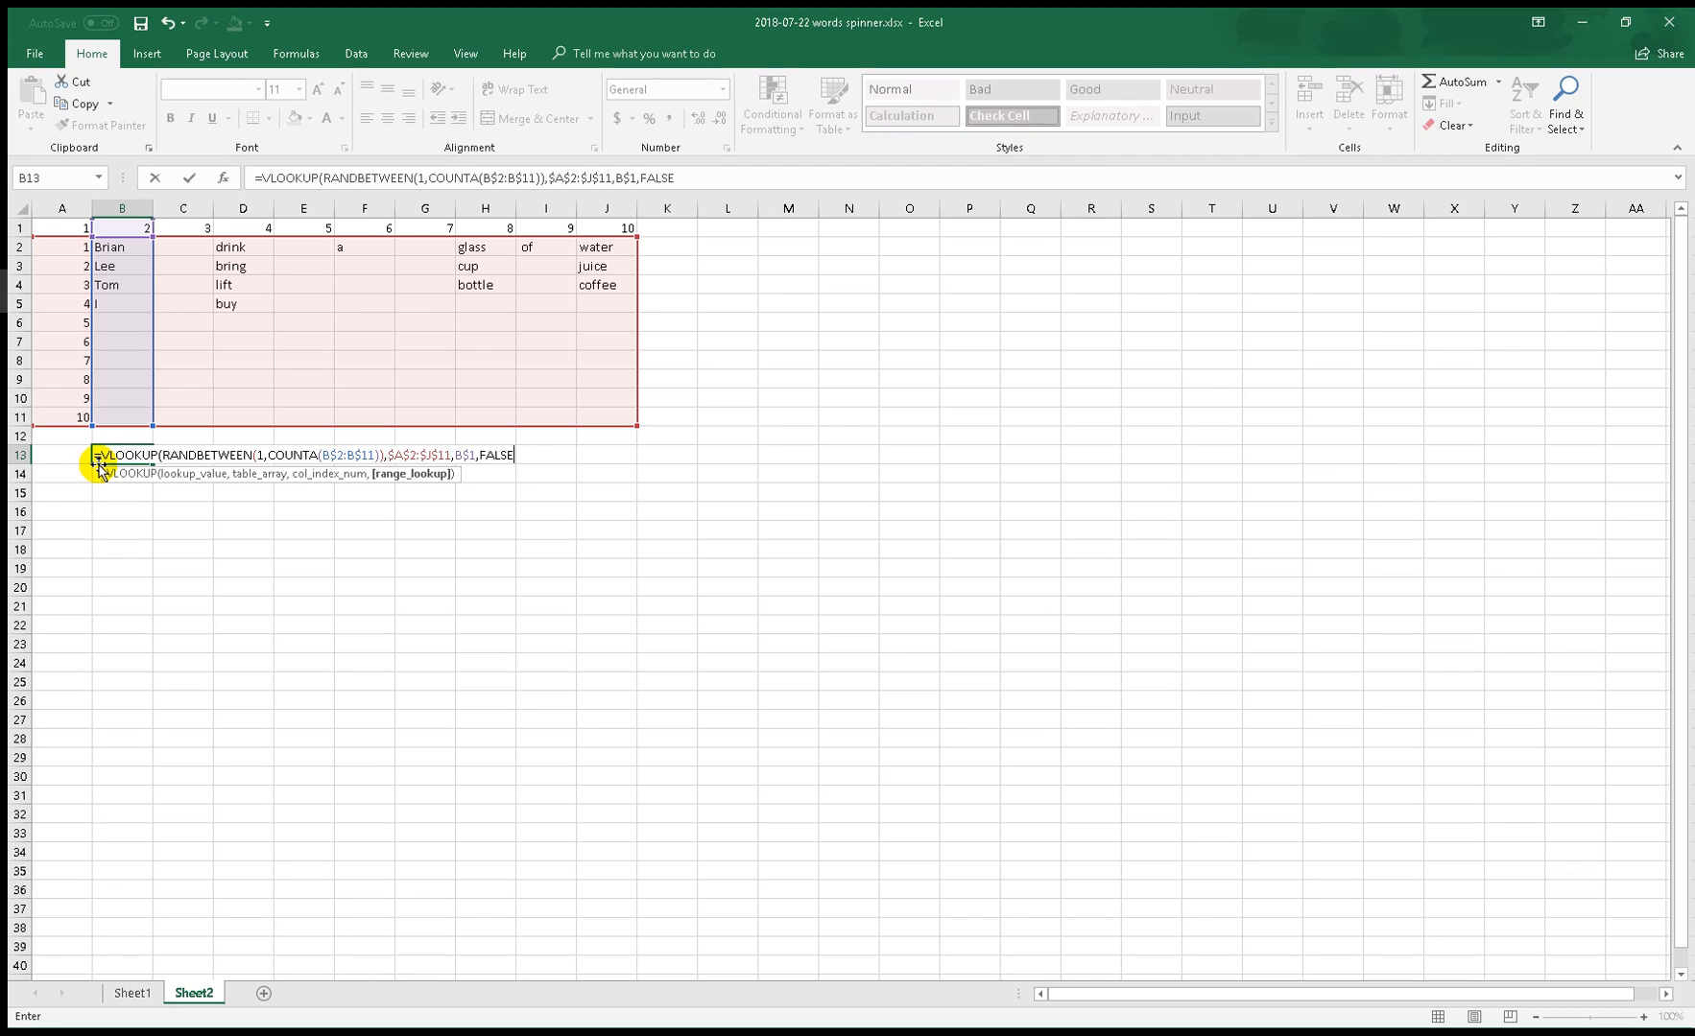
type(")")
key("Return")
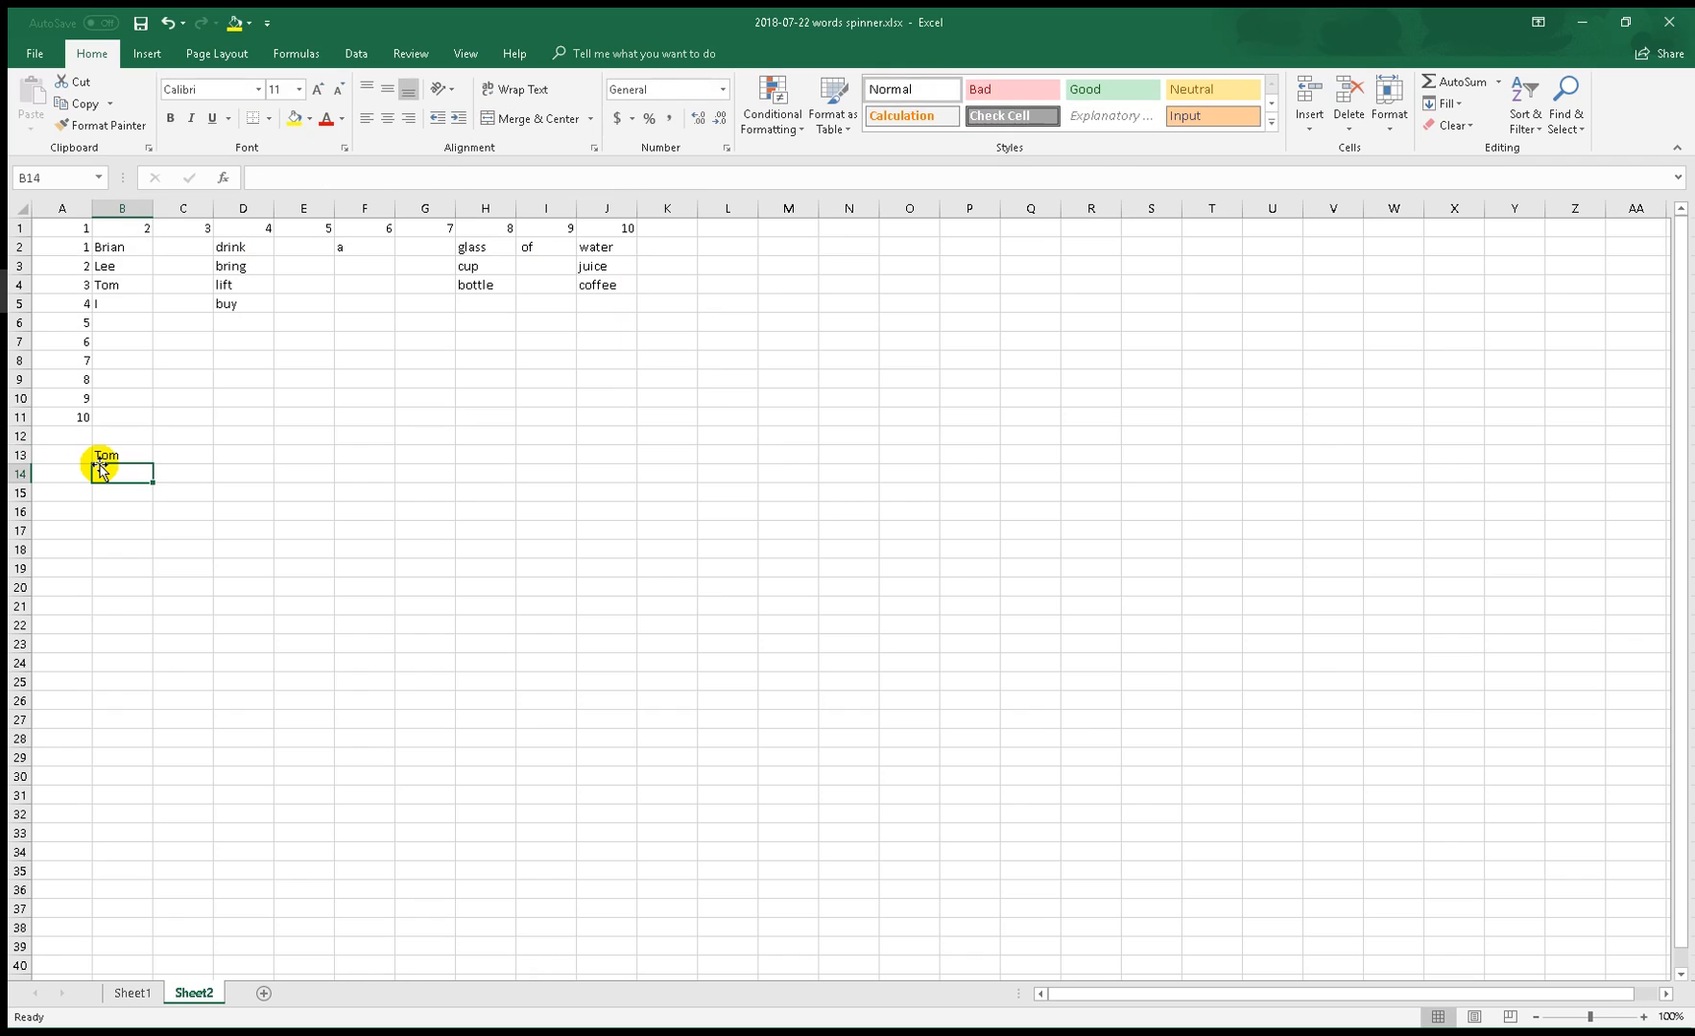
- Fill the B13 formula down to row 25 and across to column J, covering B13:J25
left_click(101, 456)
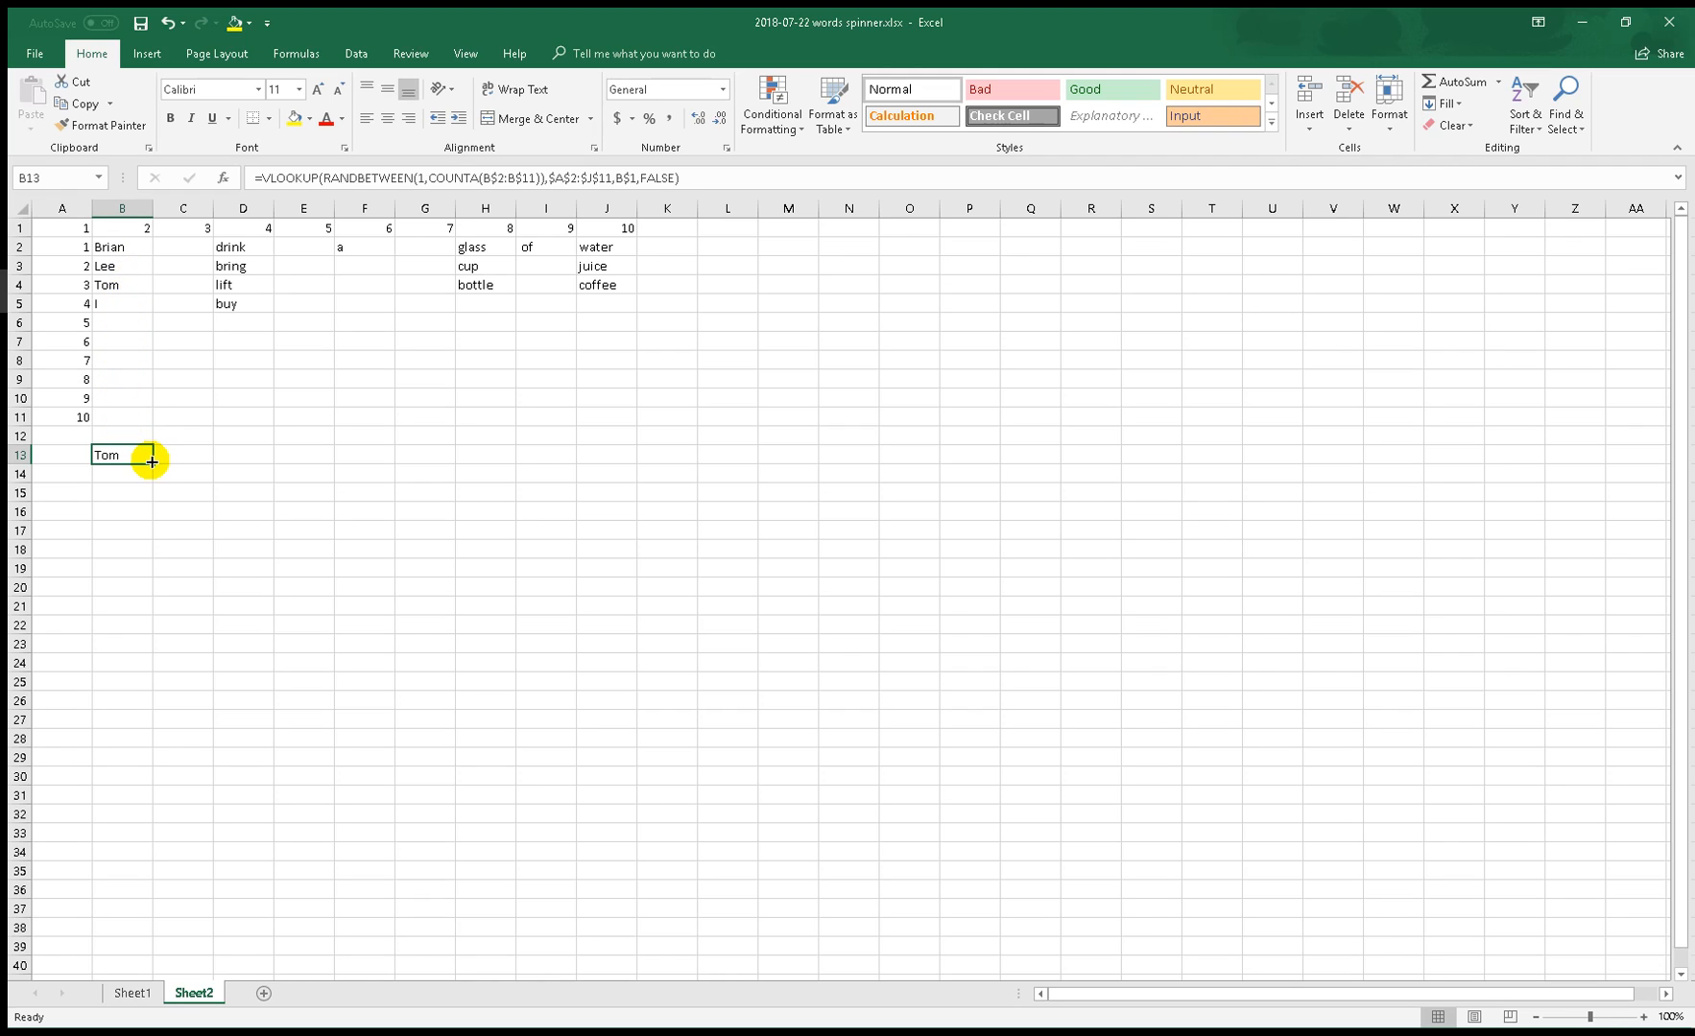
left_click_drag(152, 467, 141, 691)
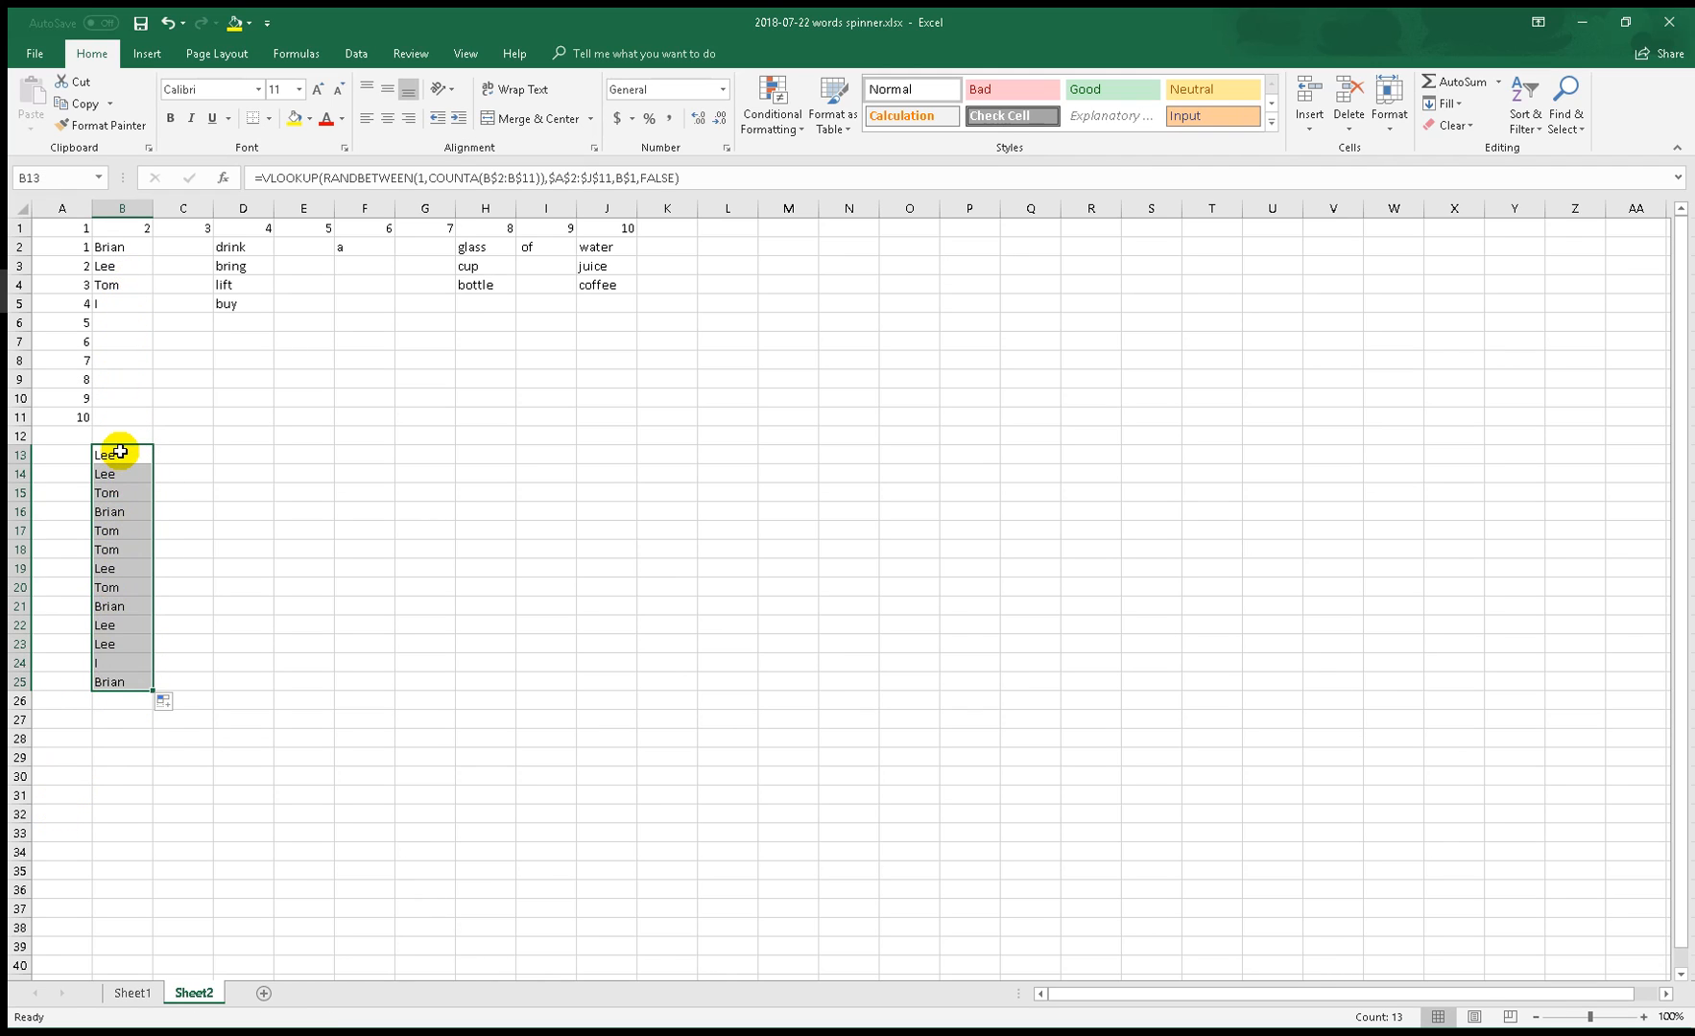
mouse_move(119, 449)
left_mouse_down()
mouse_move(121, 681)
mouse_move(118, 461)
left_mouse_up()
double_click(152, 464)
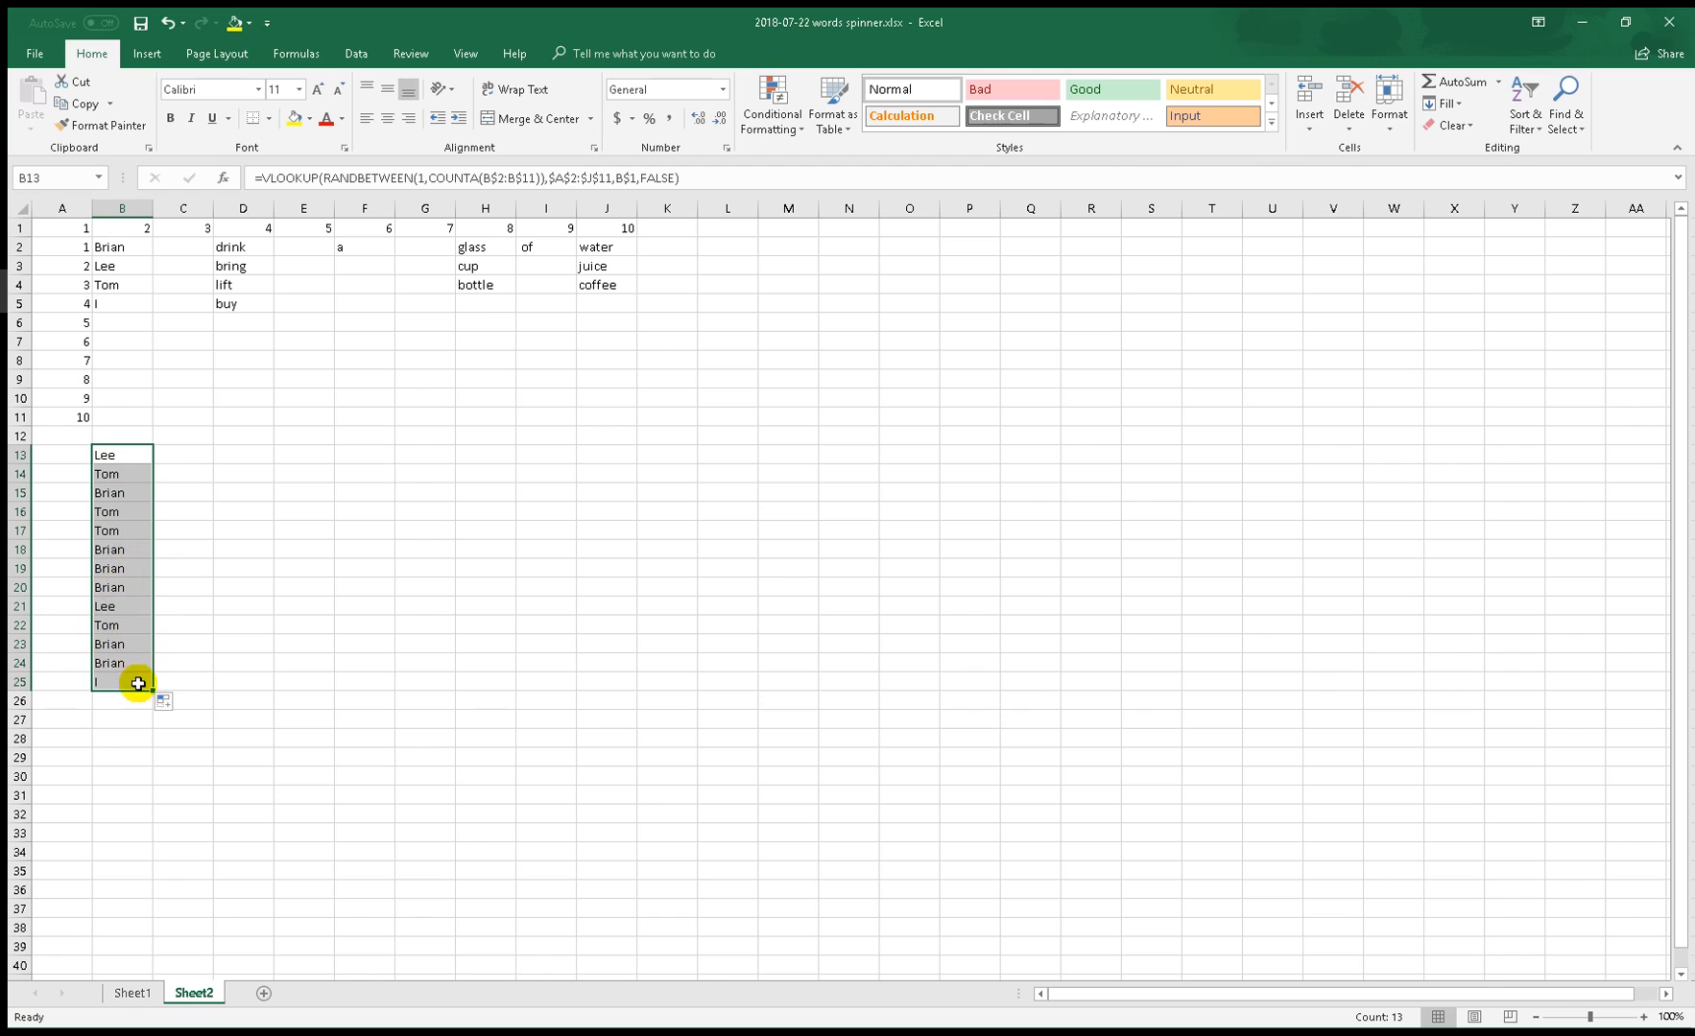
left_click_drag(153, 688, 615, 663)
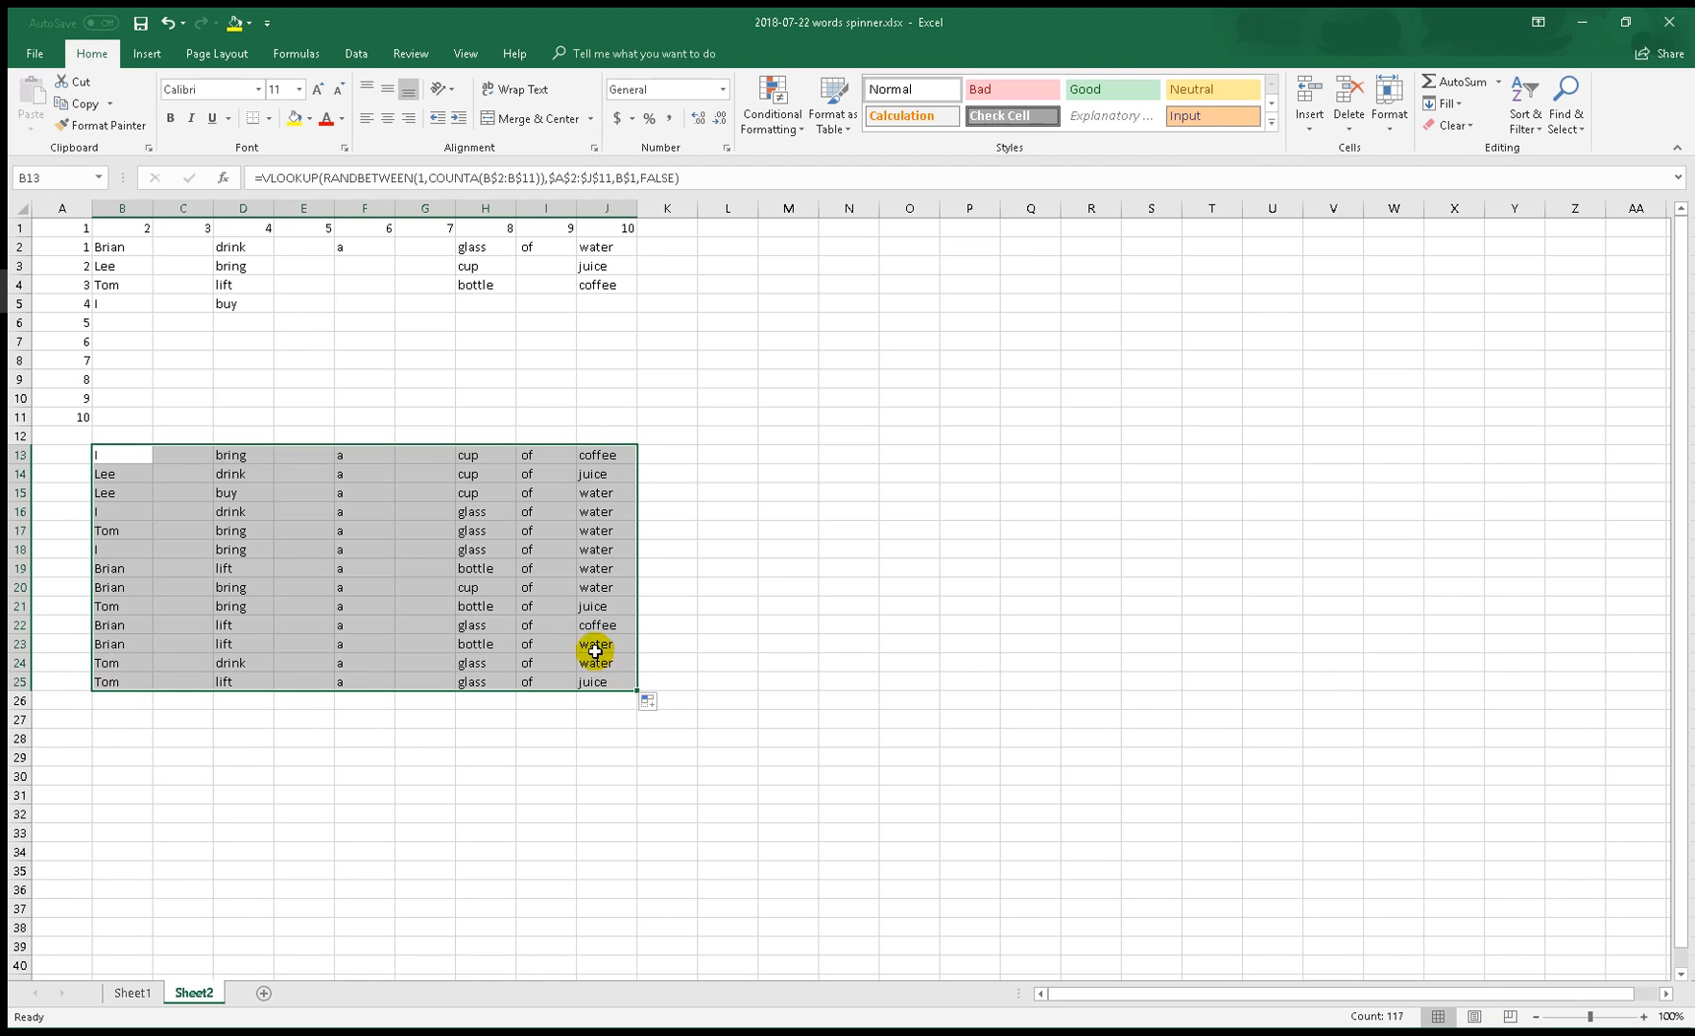
- Compare the lookup formula in C13 with its separator source entry in C2
left_click(168, 457)
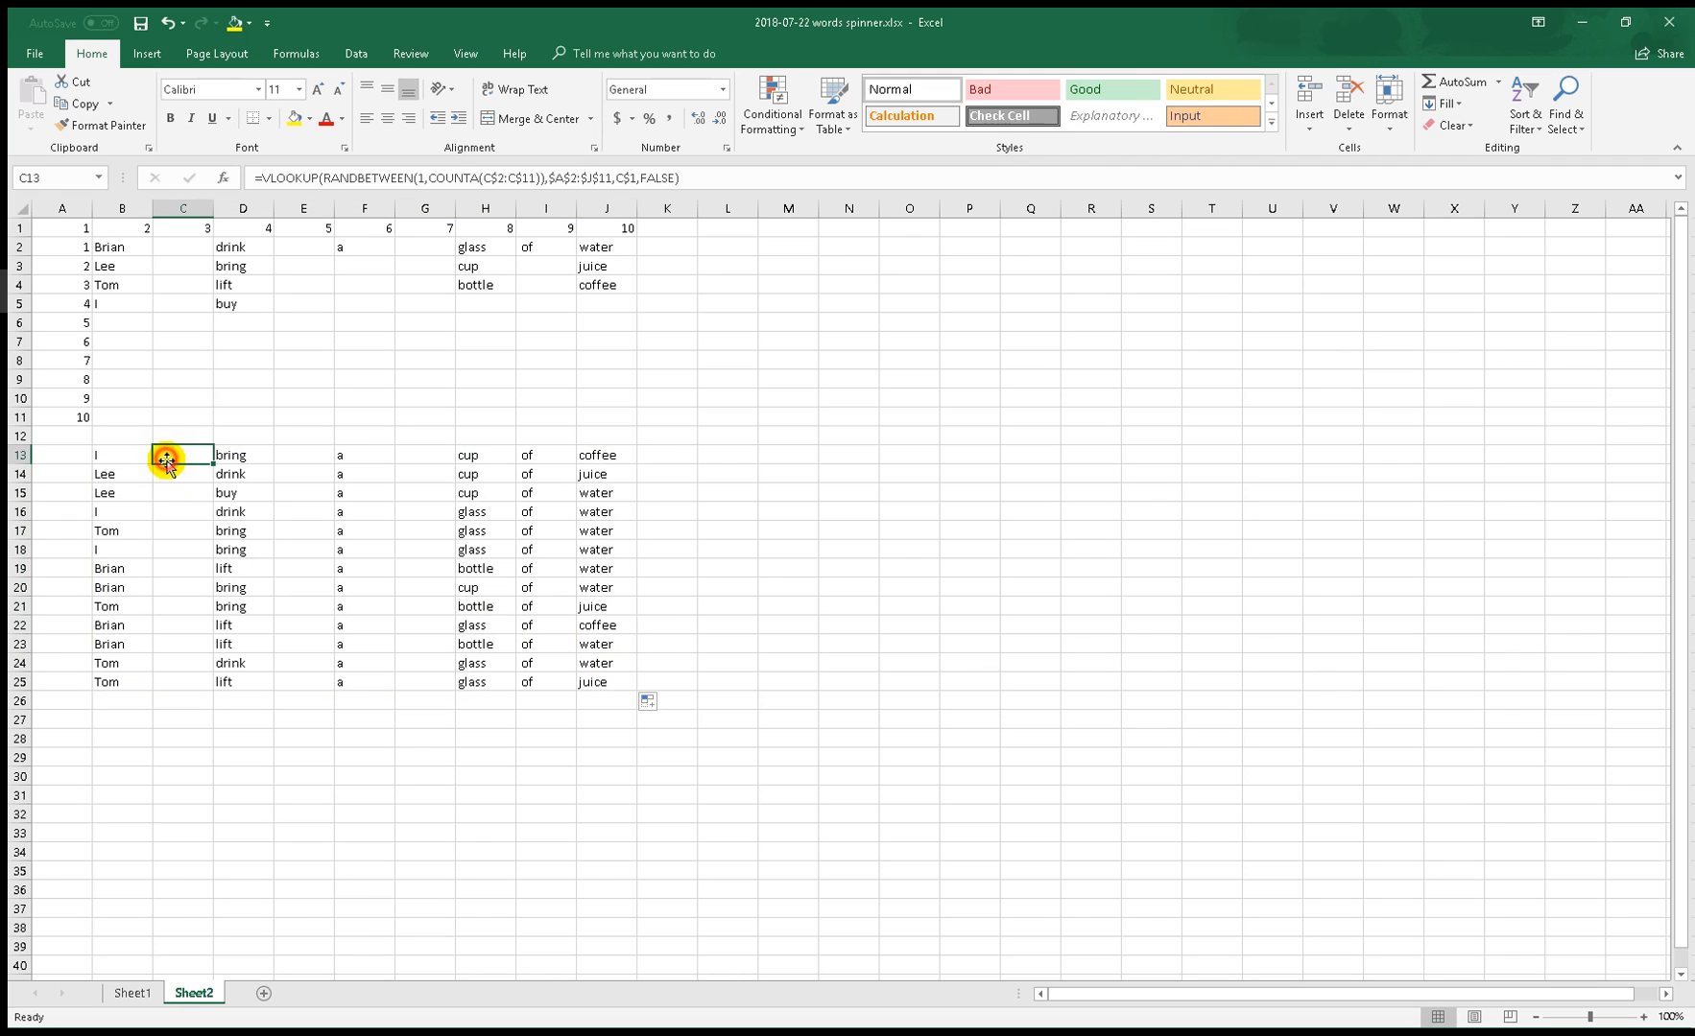
left_click(168, 253)
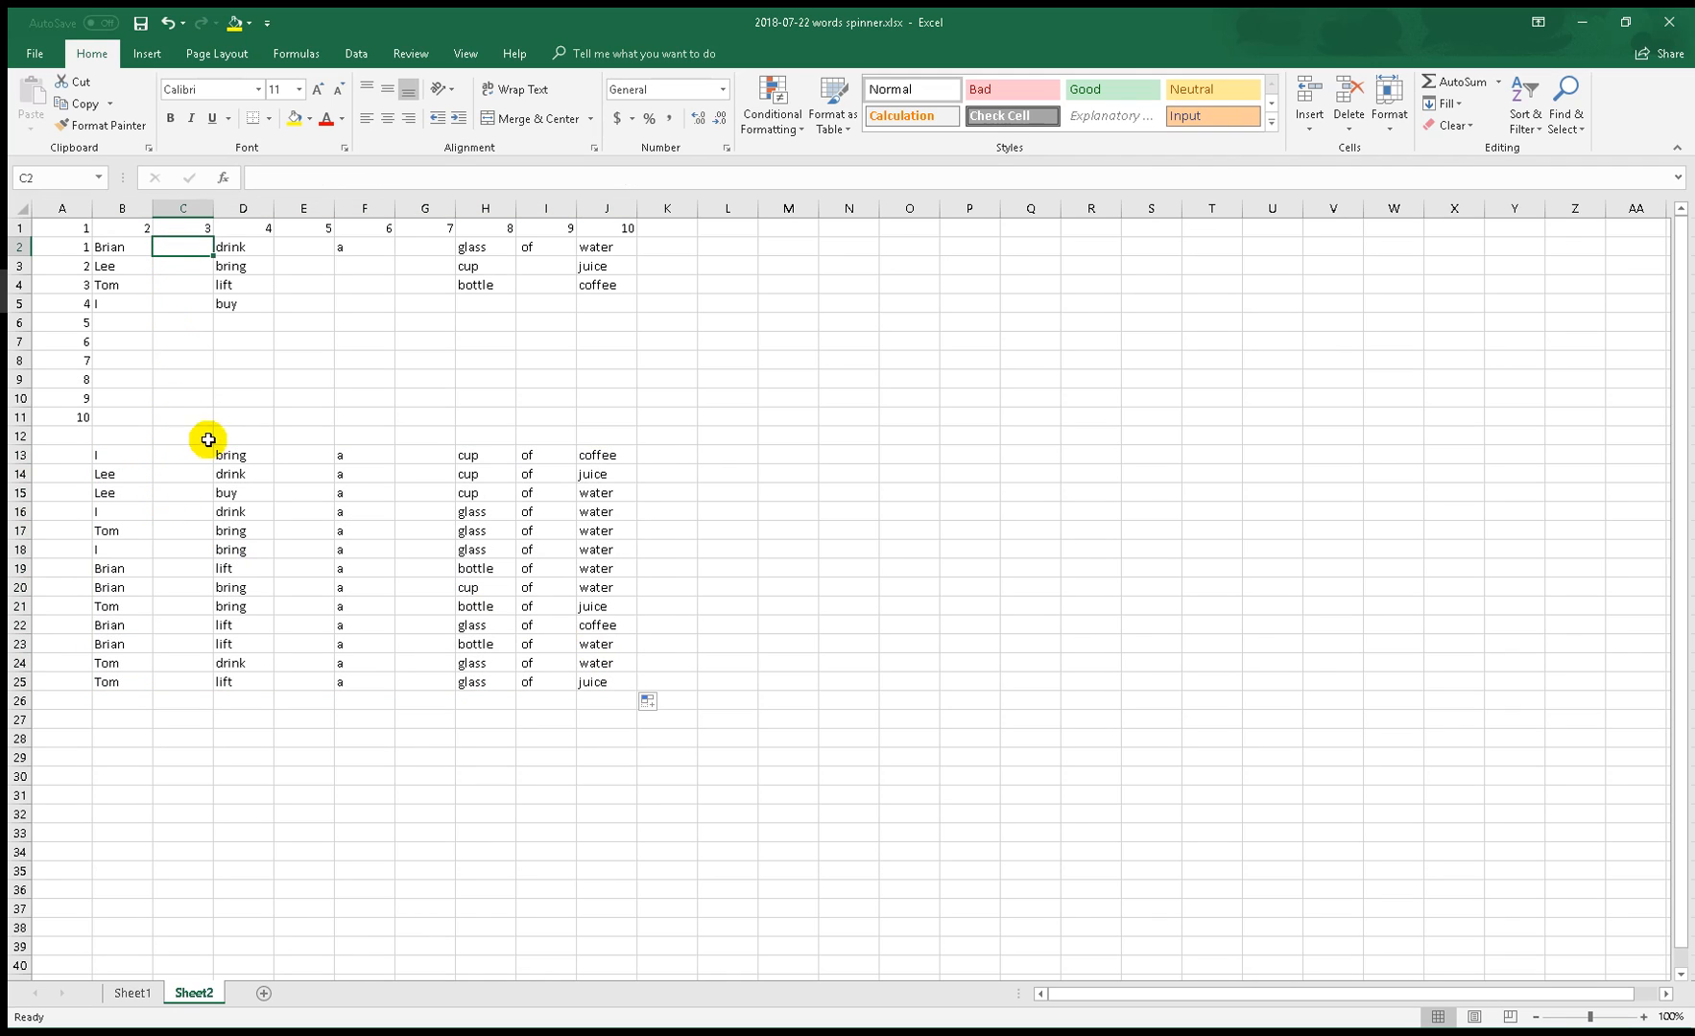
left_click(188, 453)
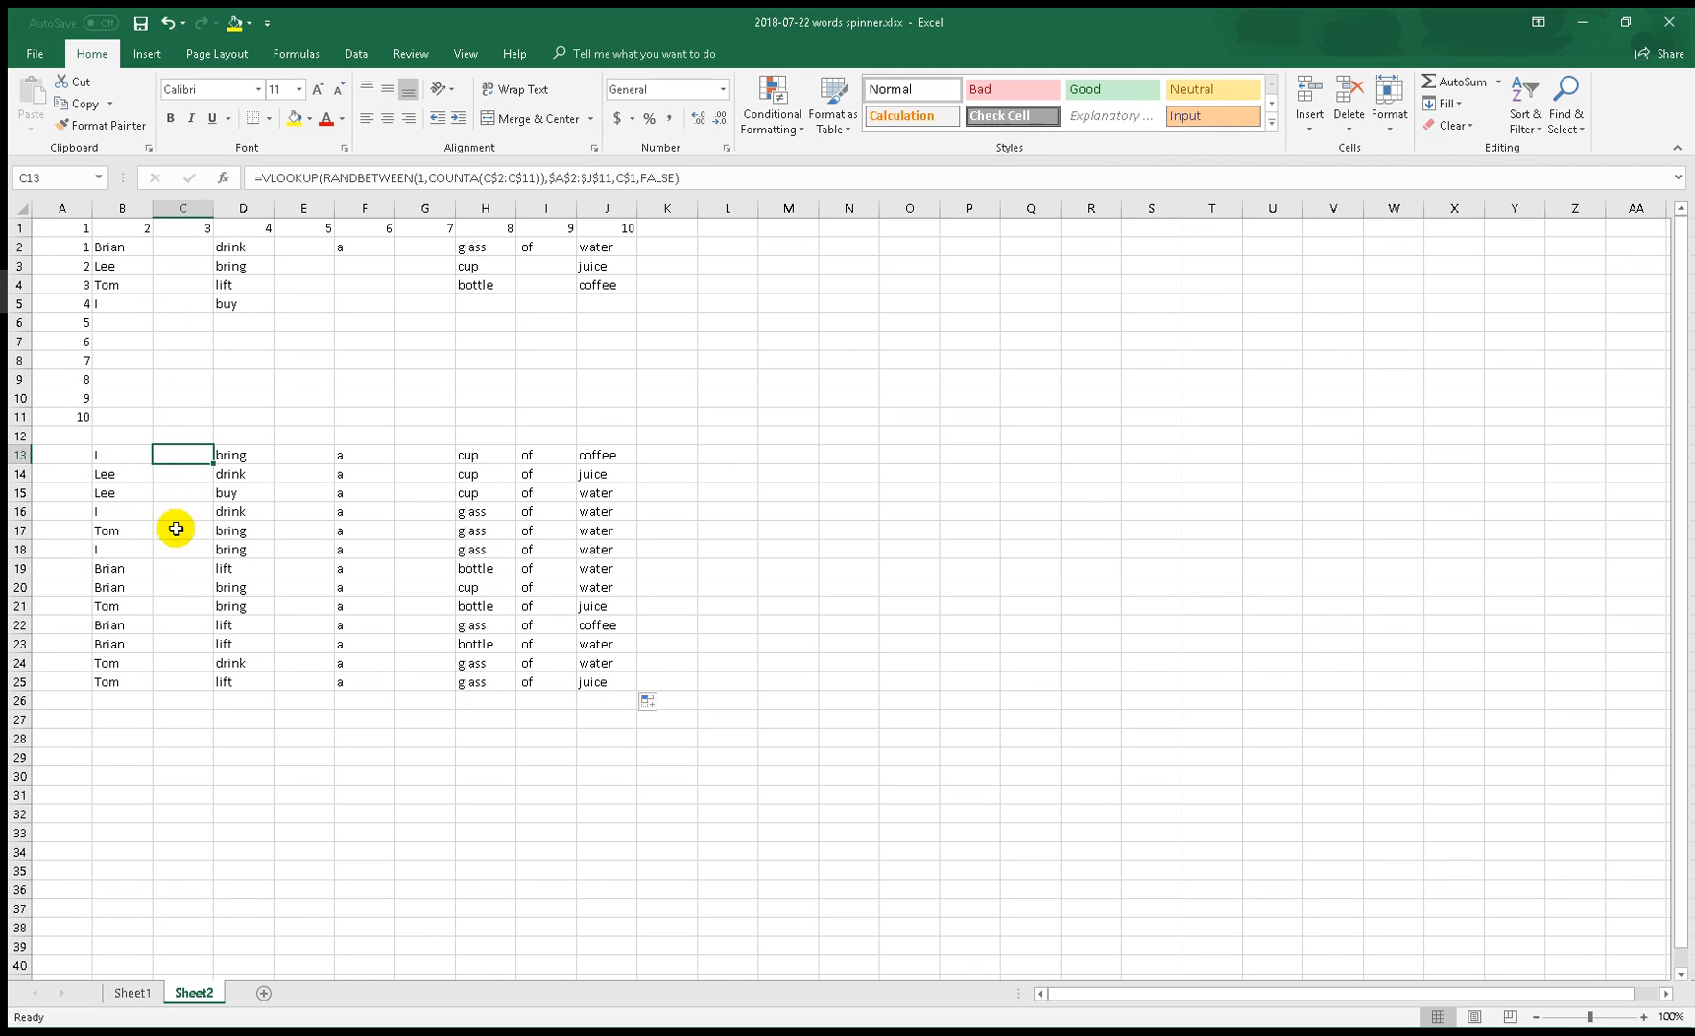
left_click(189, 248)
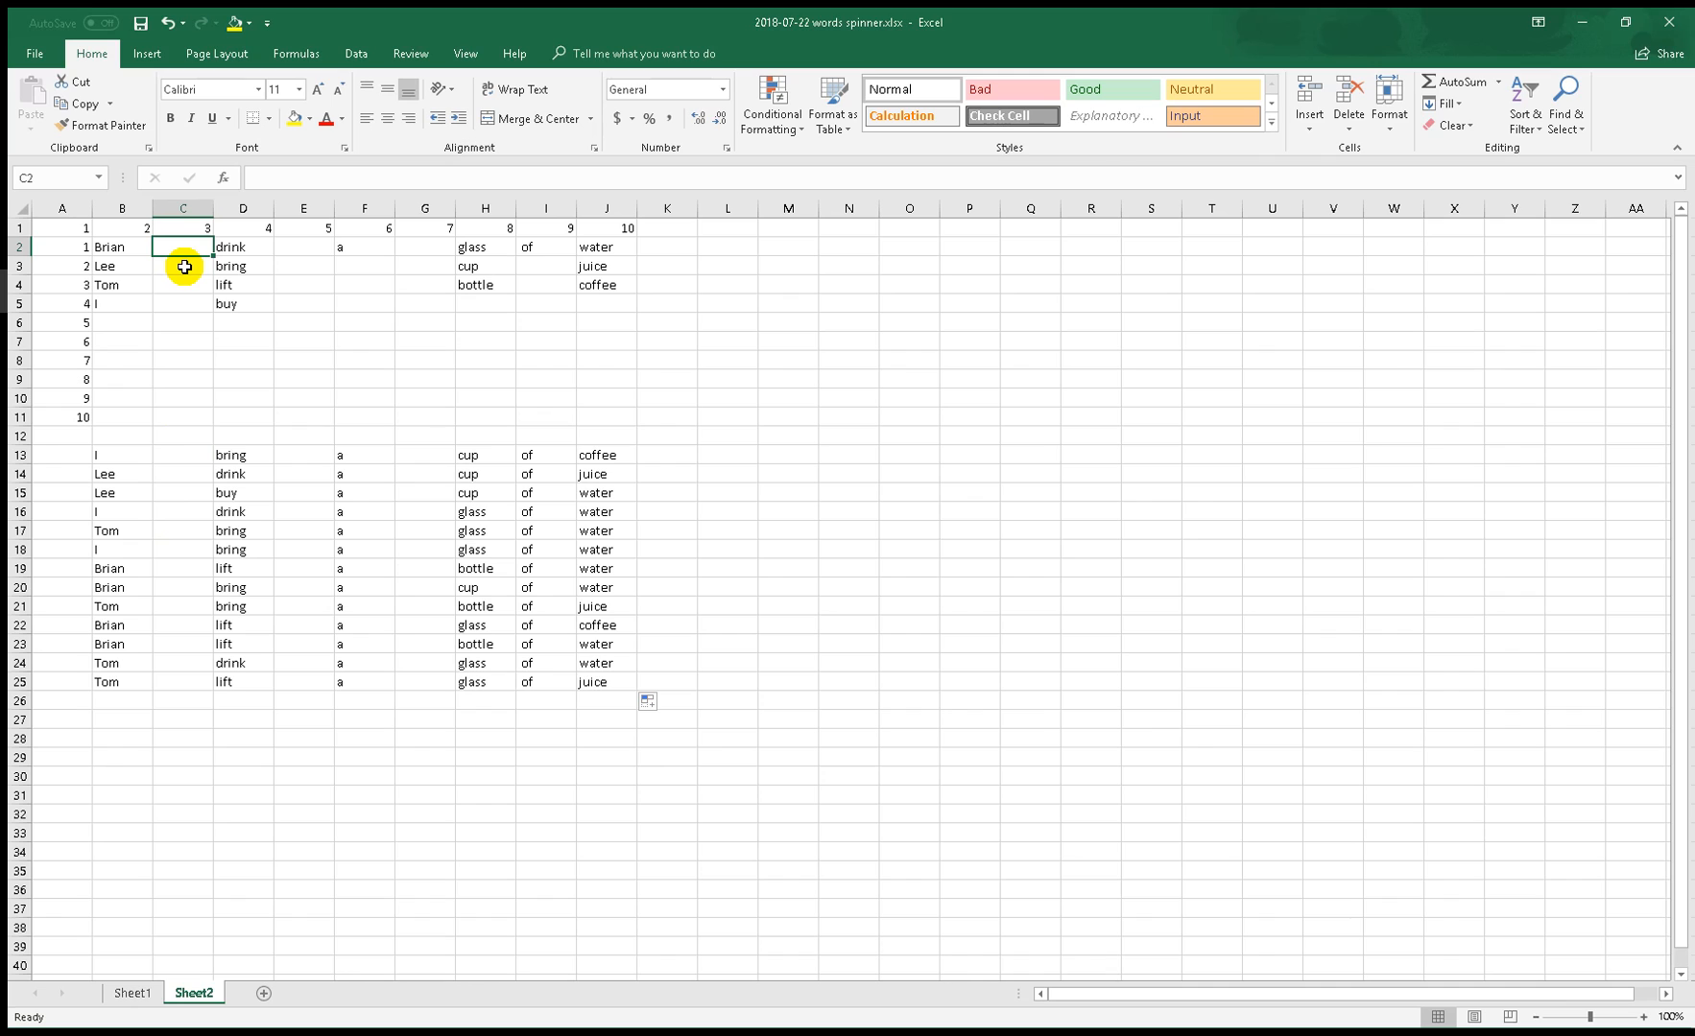
- Try "-" in C3 and "?" in C4 as alternative separators, and clear both cells again
left_click(184, 267)
type("-")
key("Return")
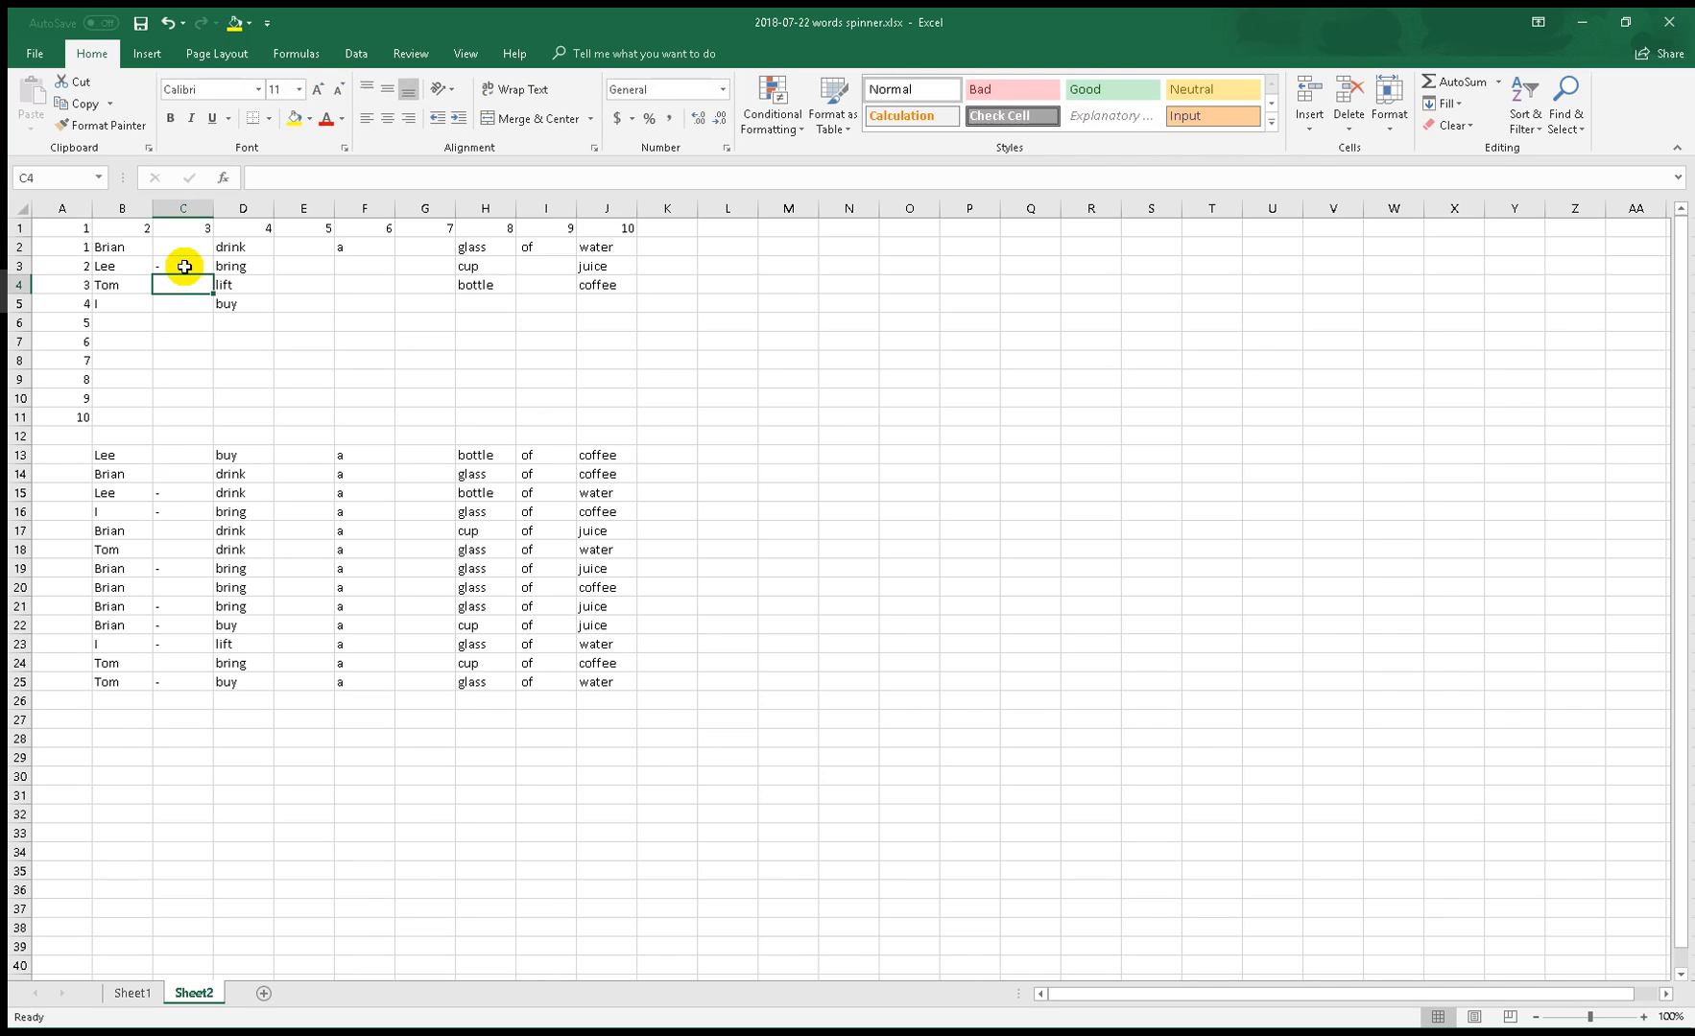
type("?")
key("Return")
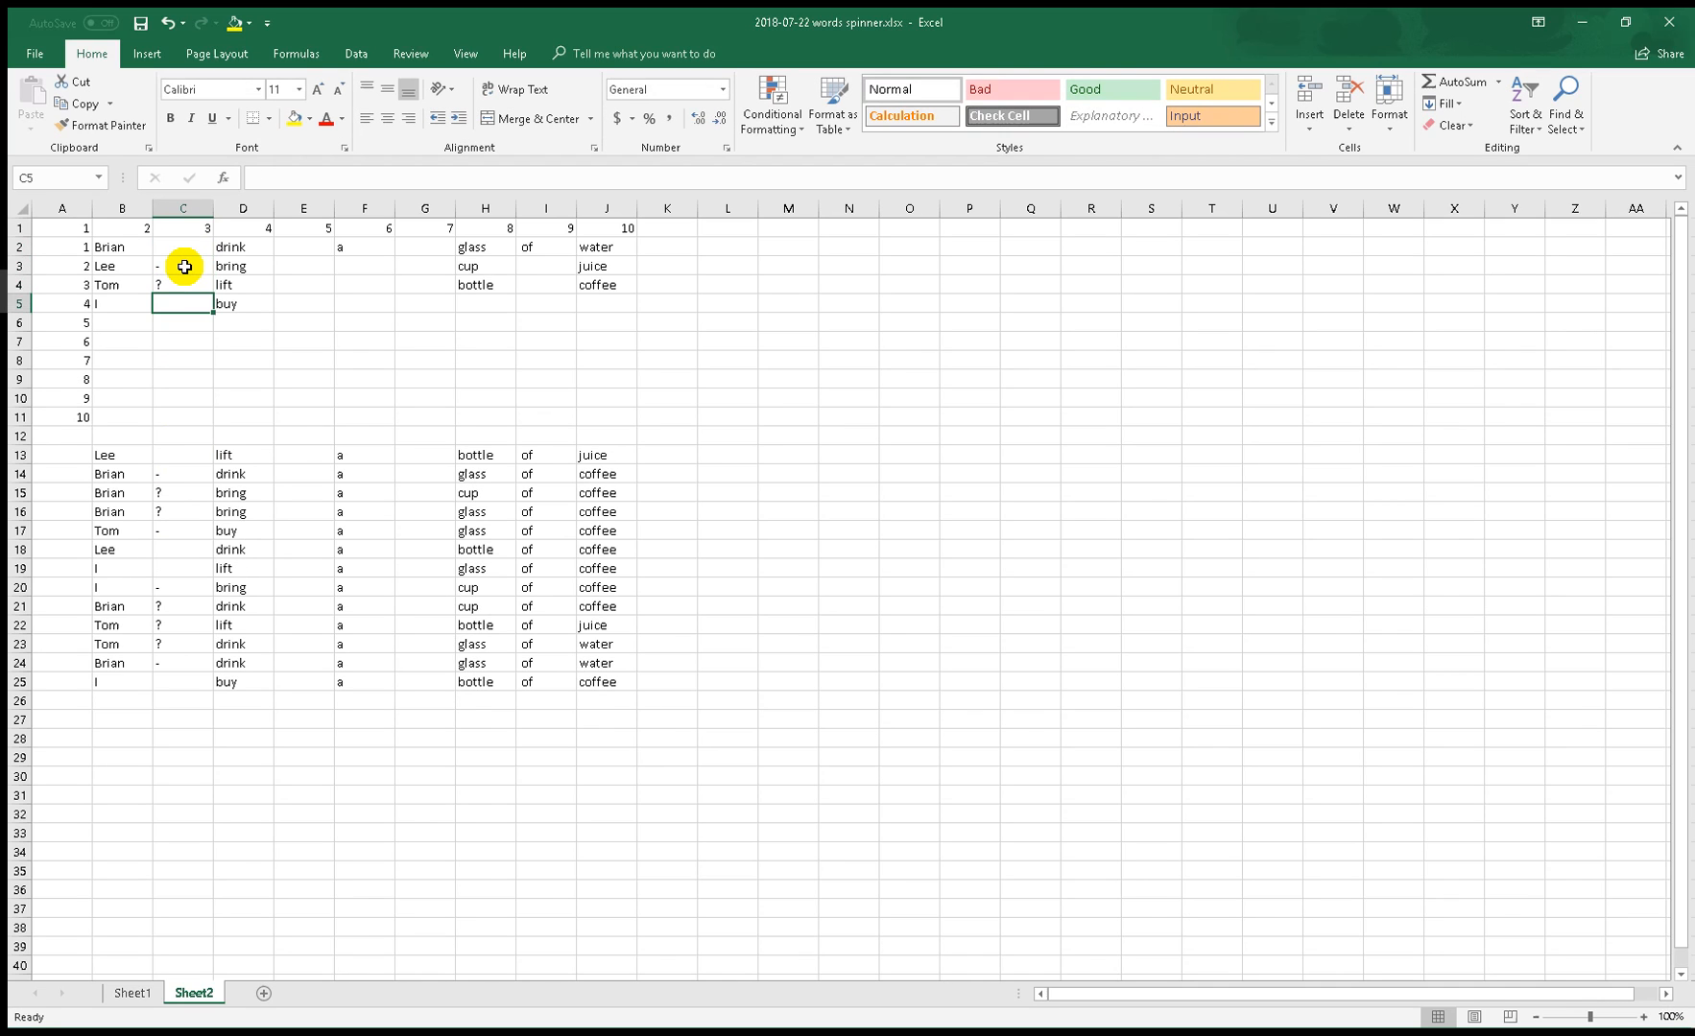
left_click_drag(184, 270, 180, 284)
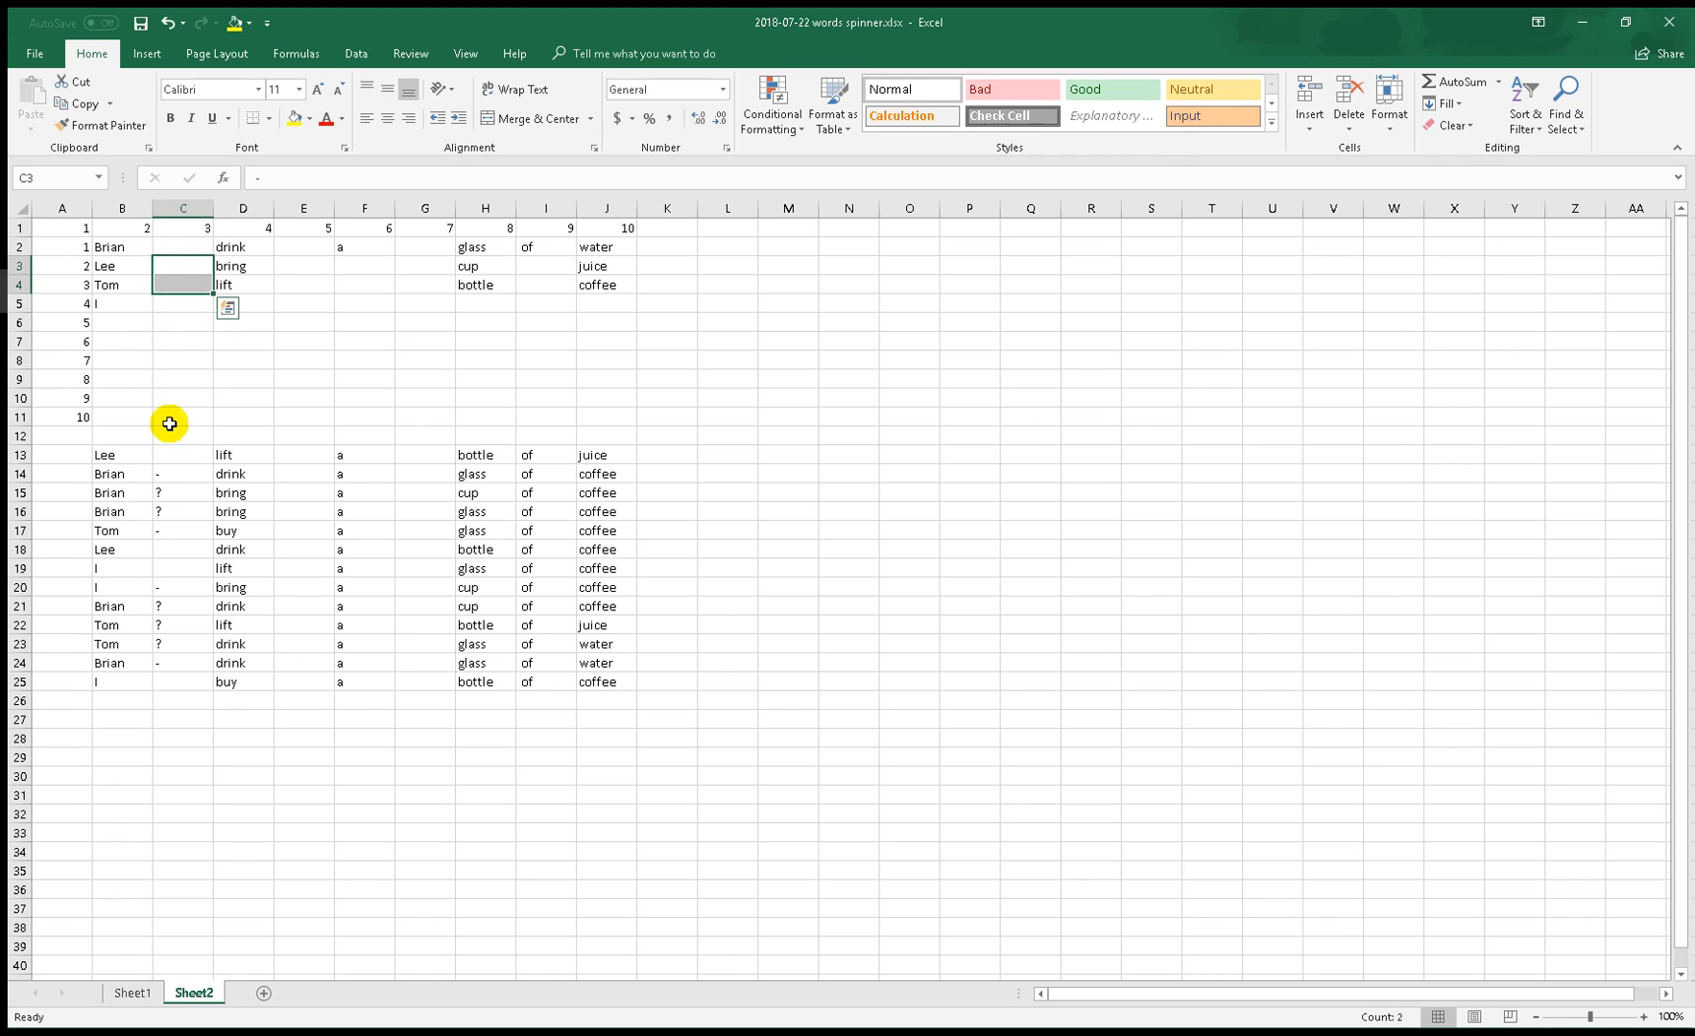
key("Delete")
- Review the generated words column by column in B13:B25, C13:C25 and D13:D25
left_click(116, 458)
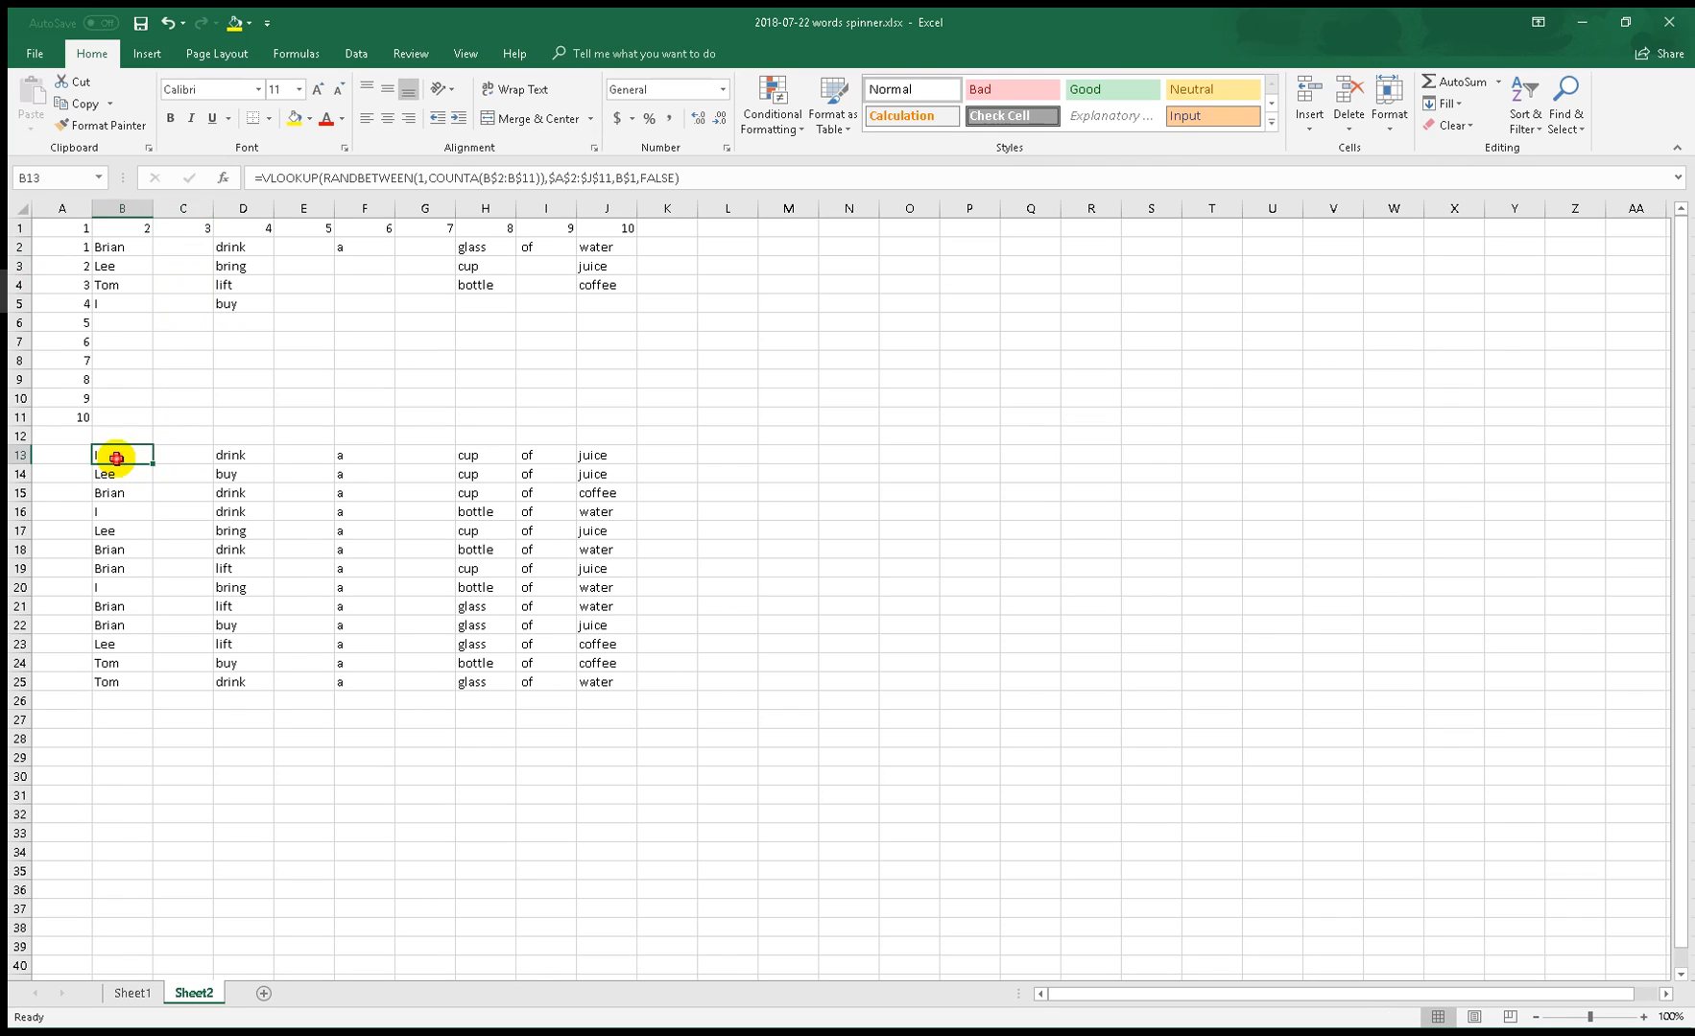
left_click_drag(116, 458, 113, 680)
left_click_drag(186, 459, 197, 685)
left_click_drag(228, 455, 247, 681)
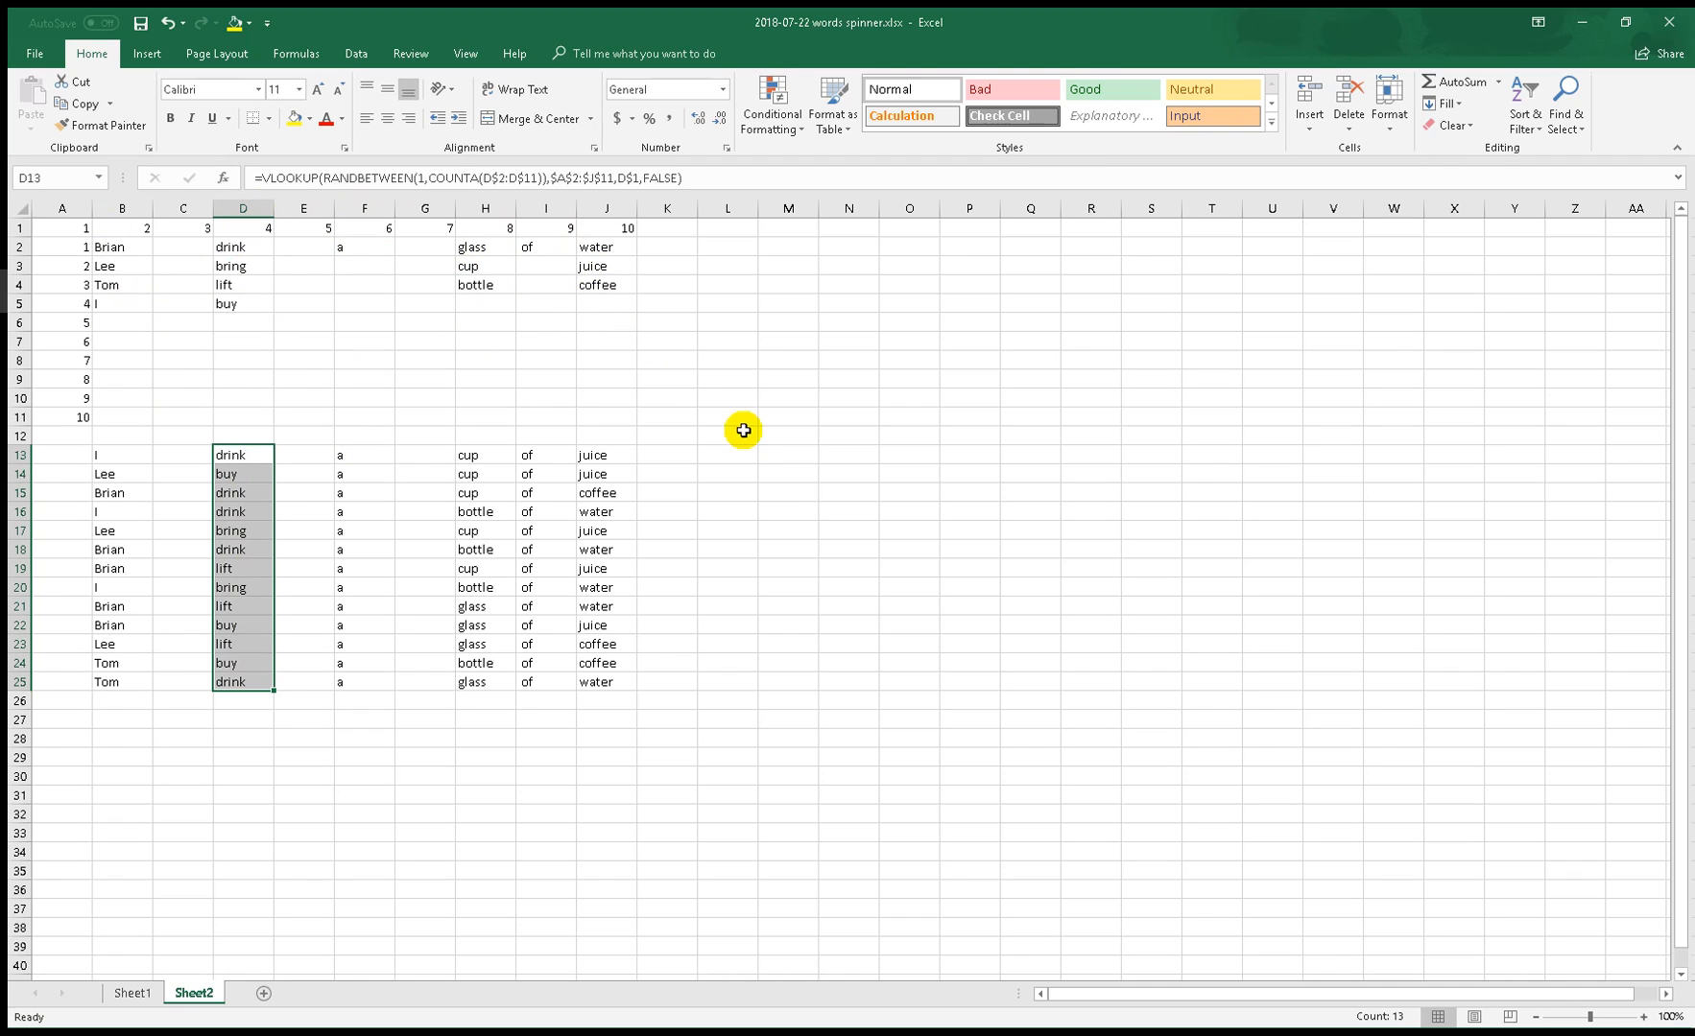
- Enter a CONCAT formula in L13 that joins the words in B13:J13 into one sentence
left_click(727, 454)
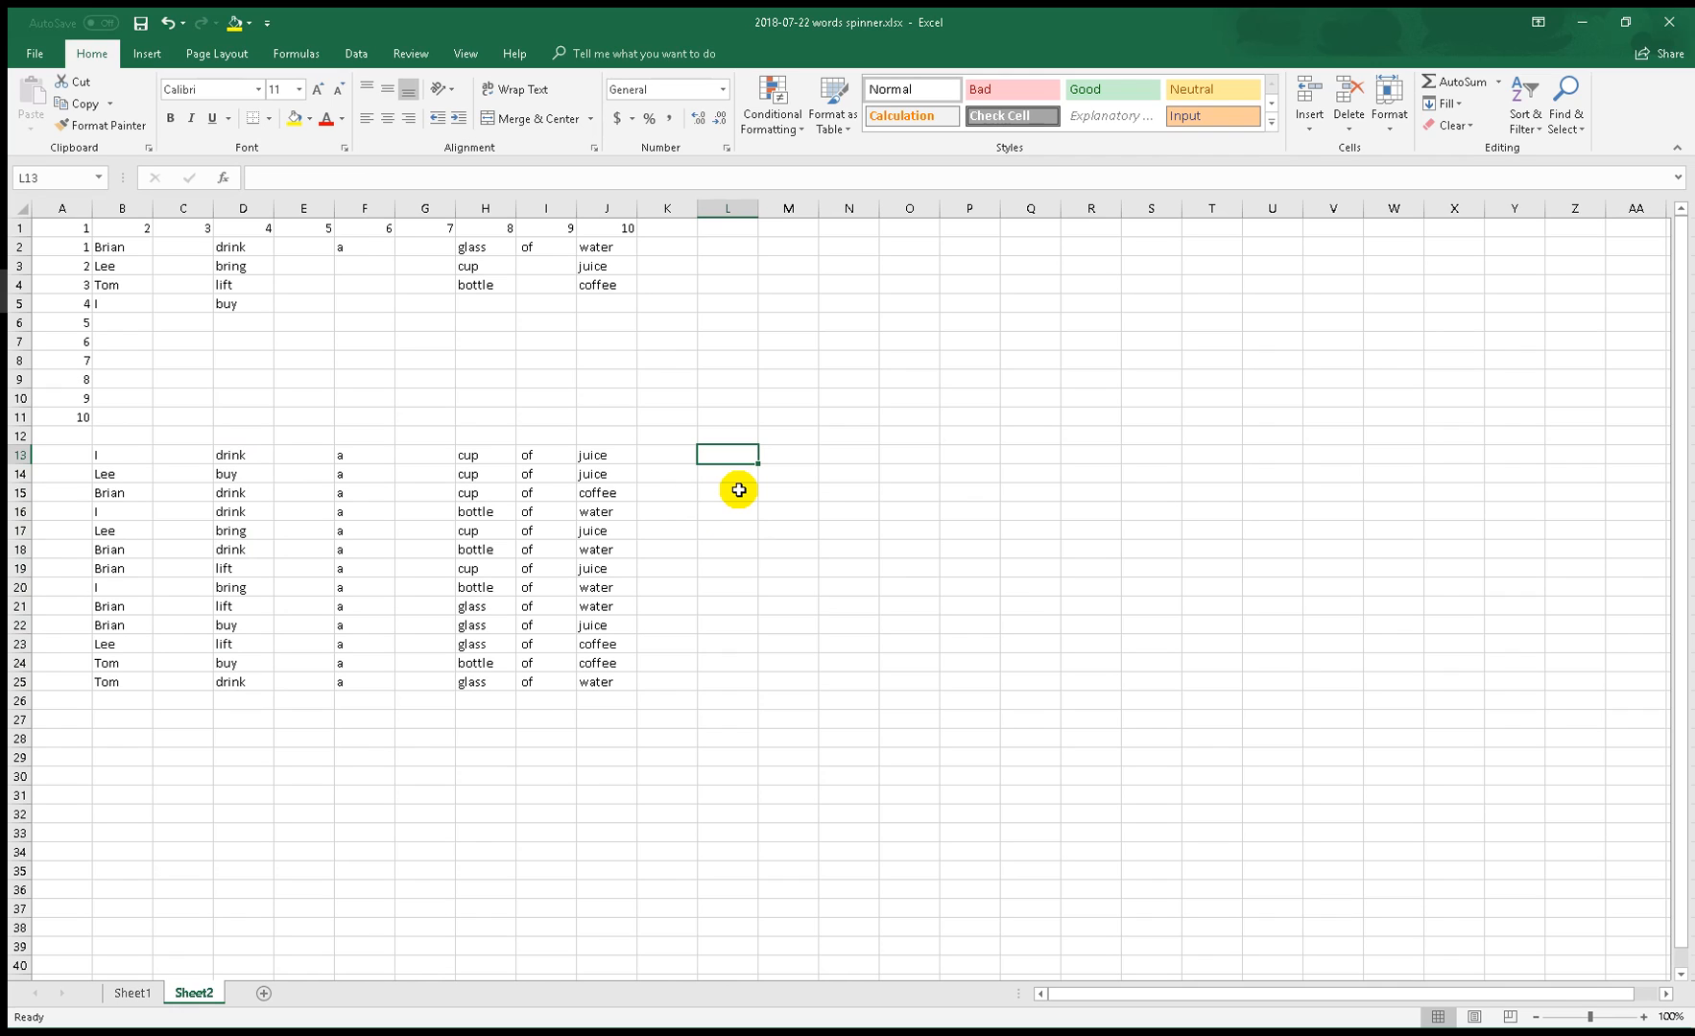
type("=")
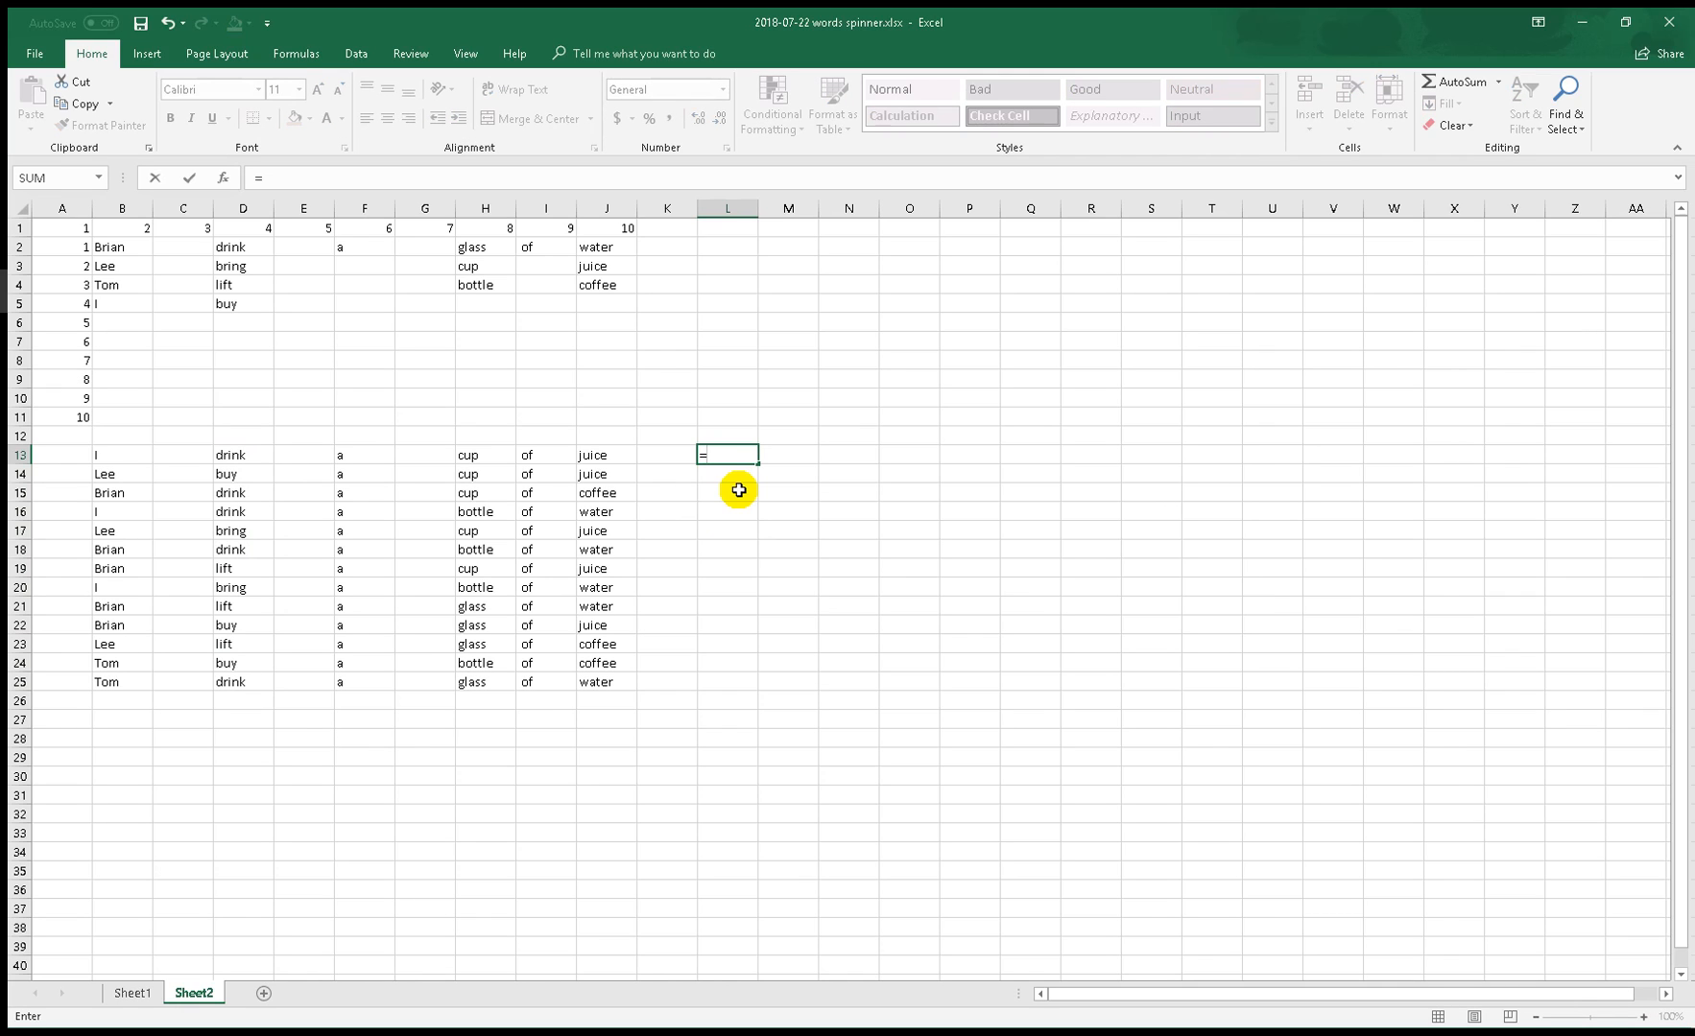
type("conc")
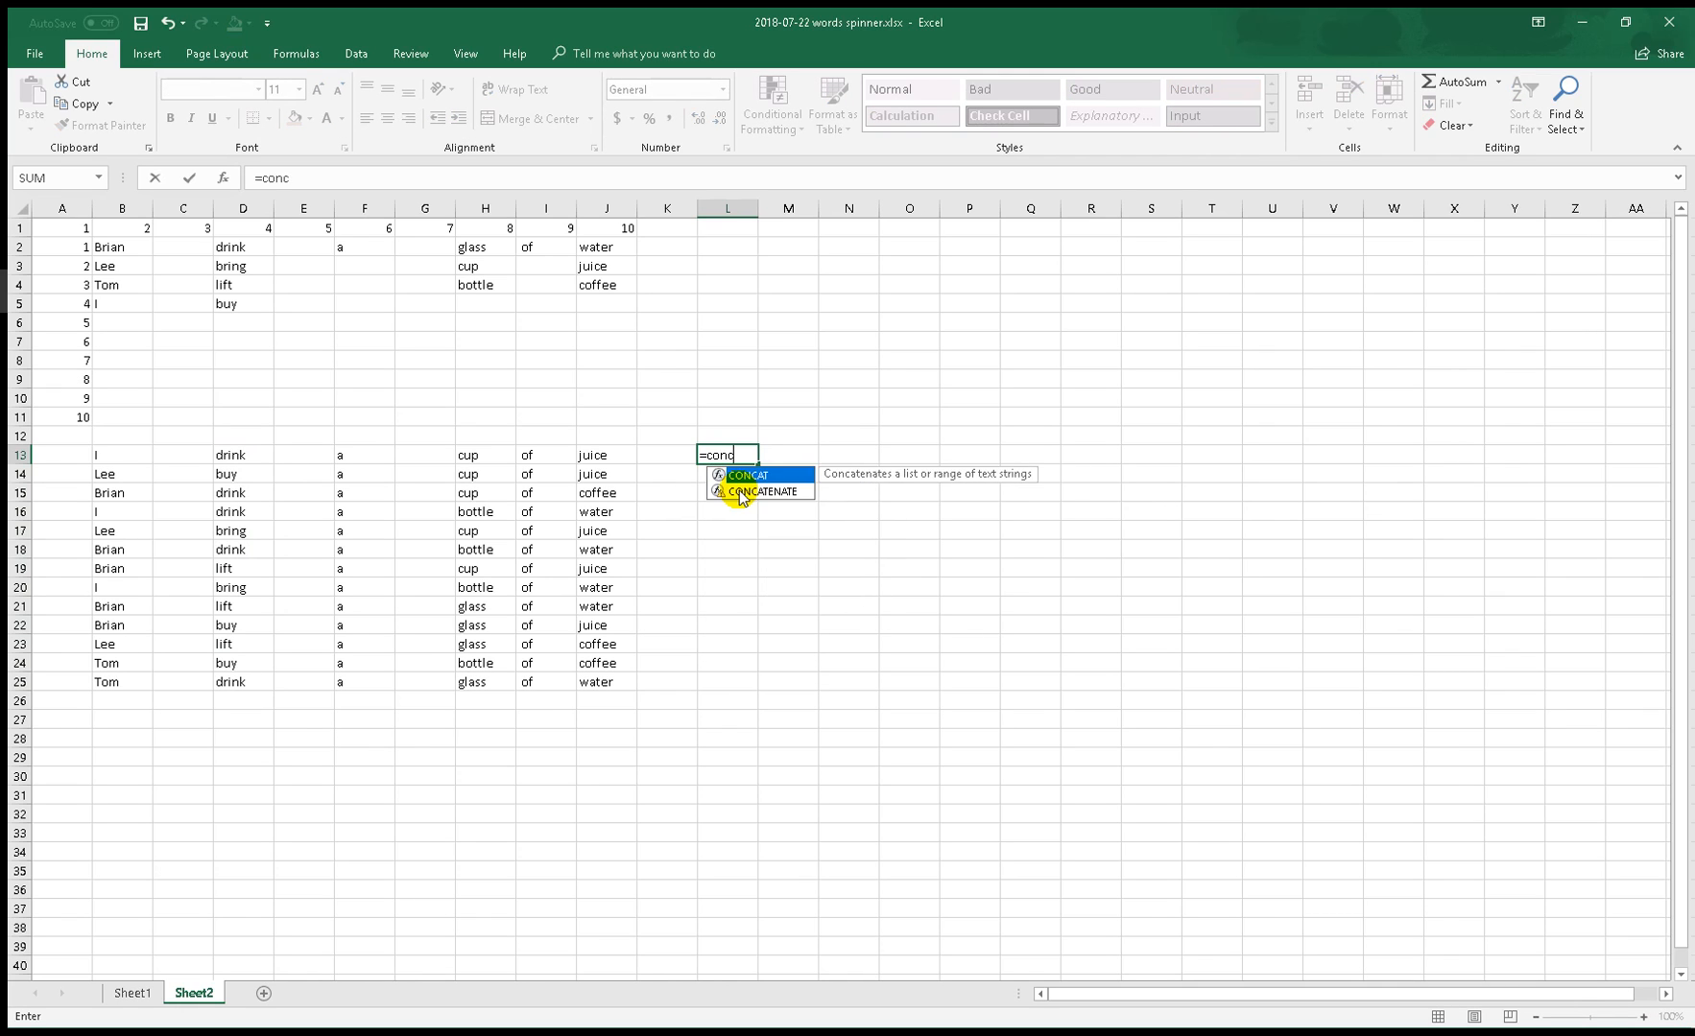
key("Tab")
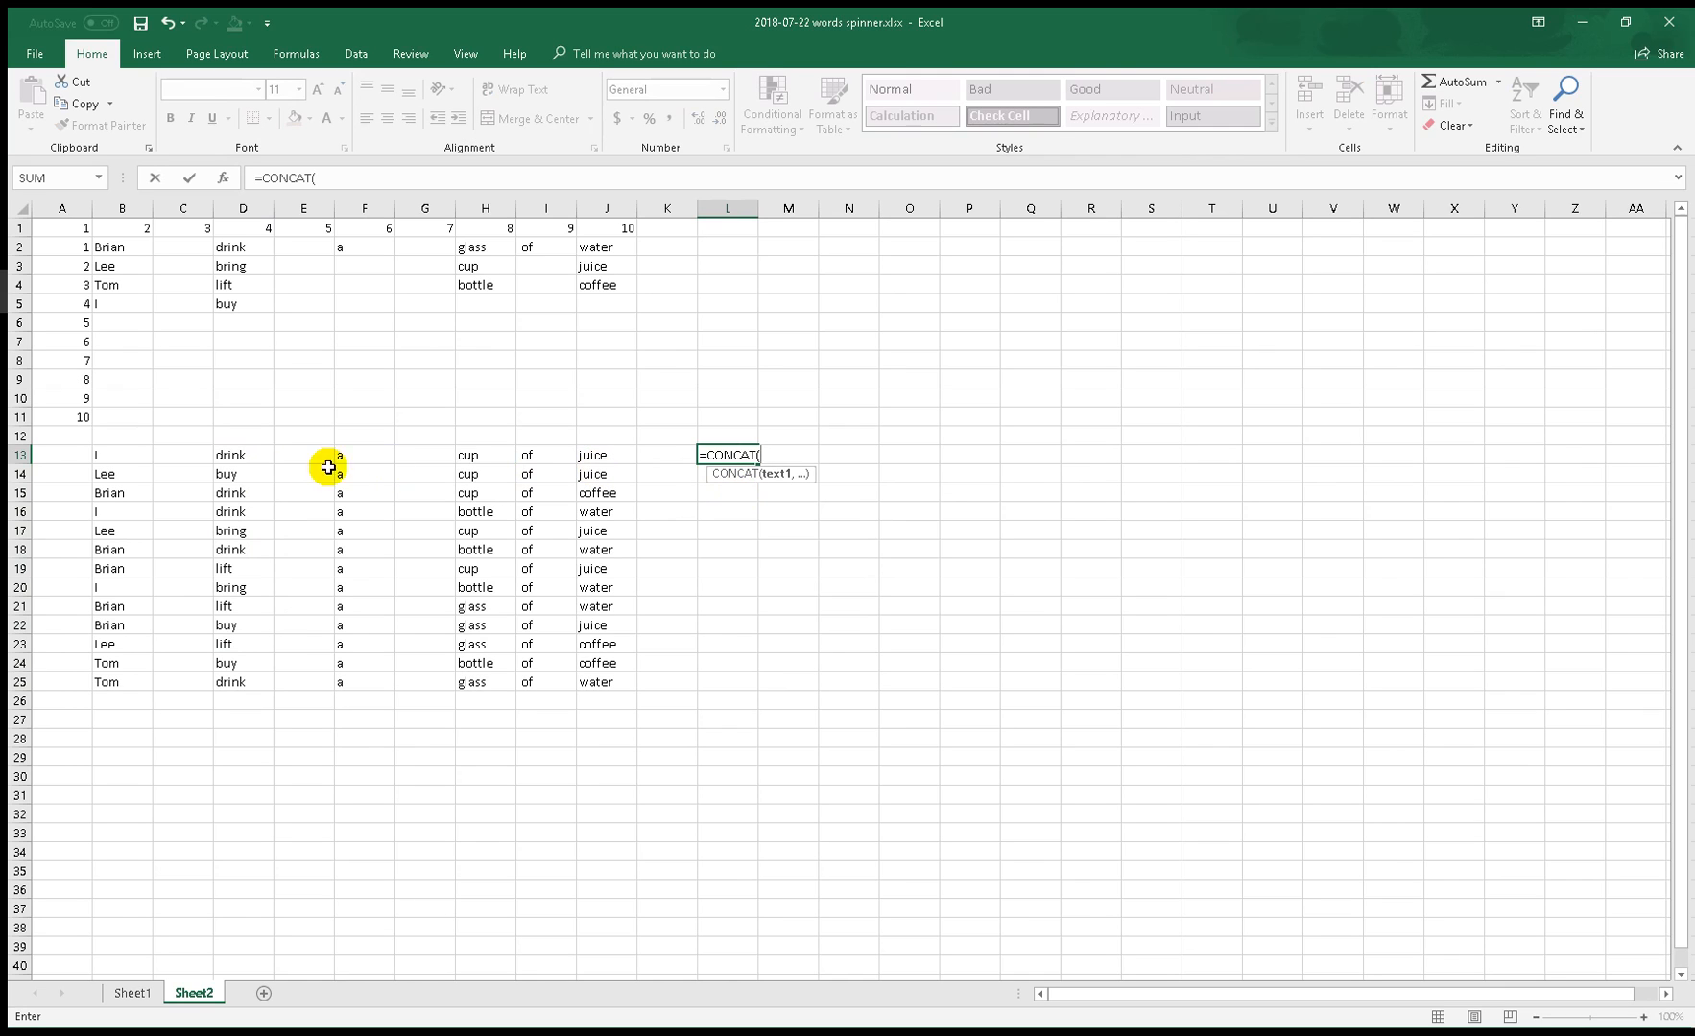
left_click_drag(137, 458, 605, 455)
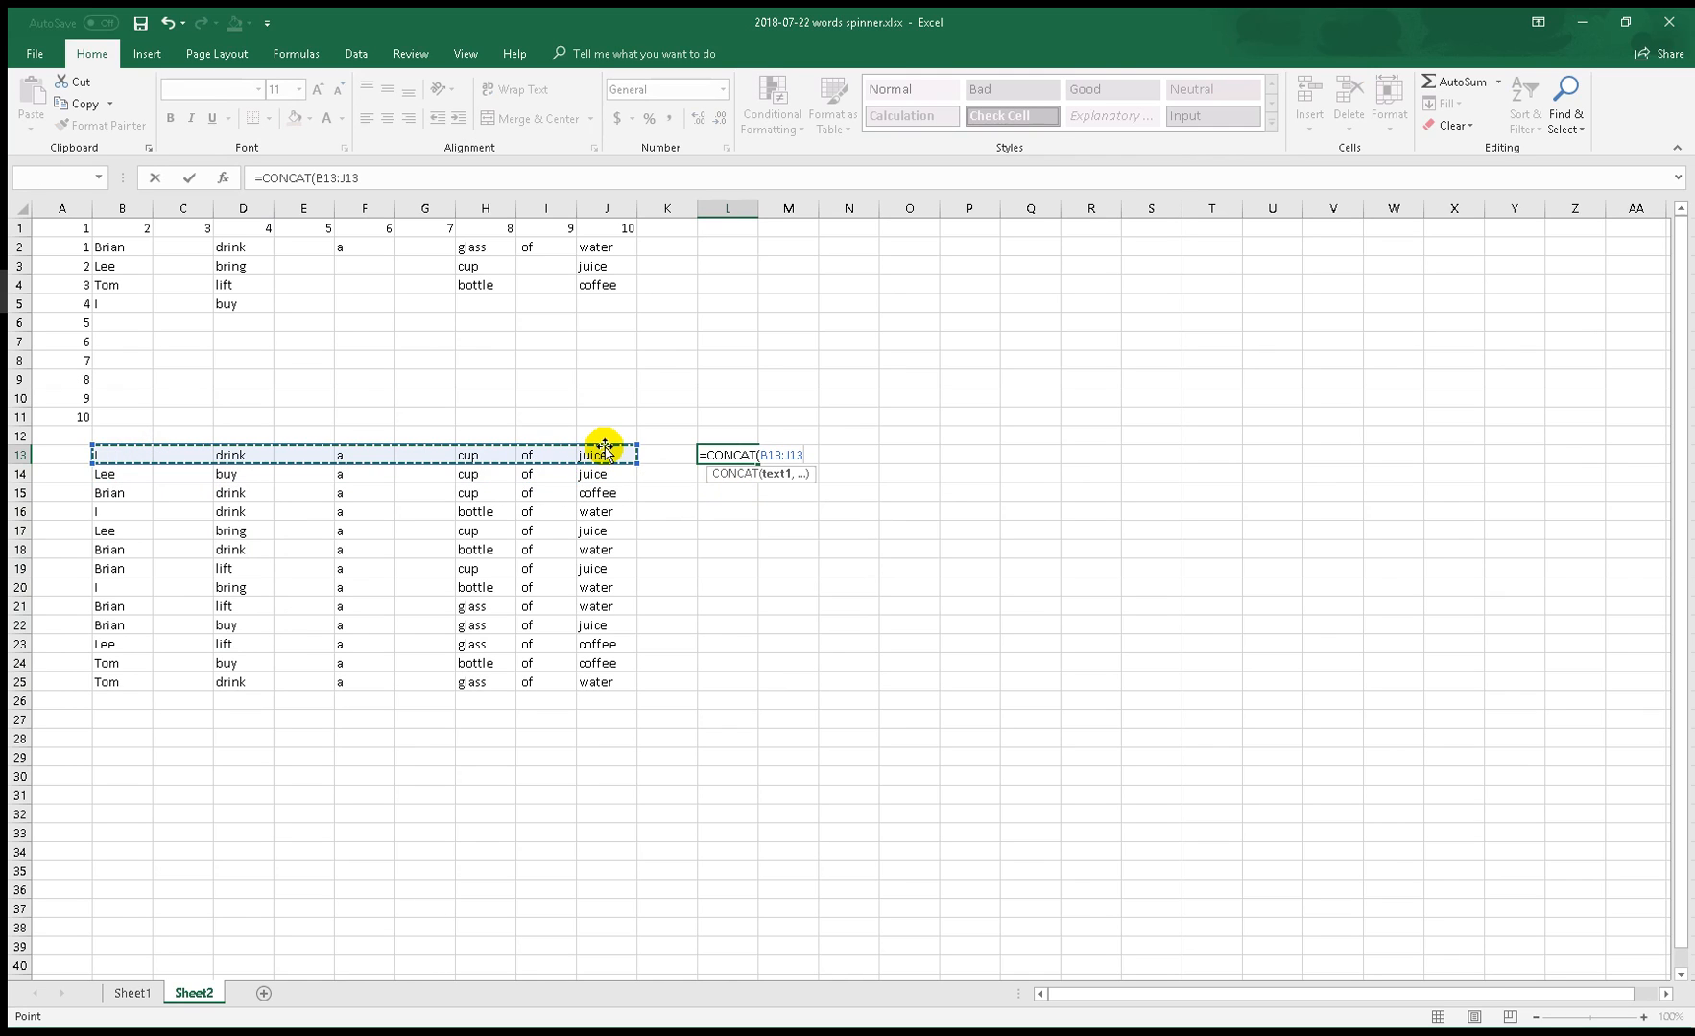
key("Return")
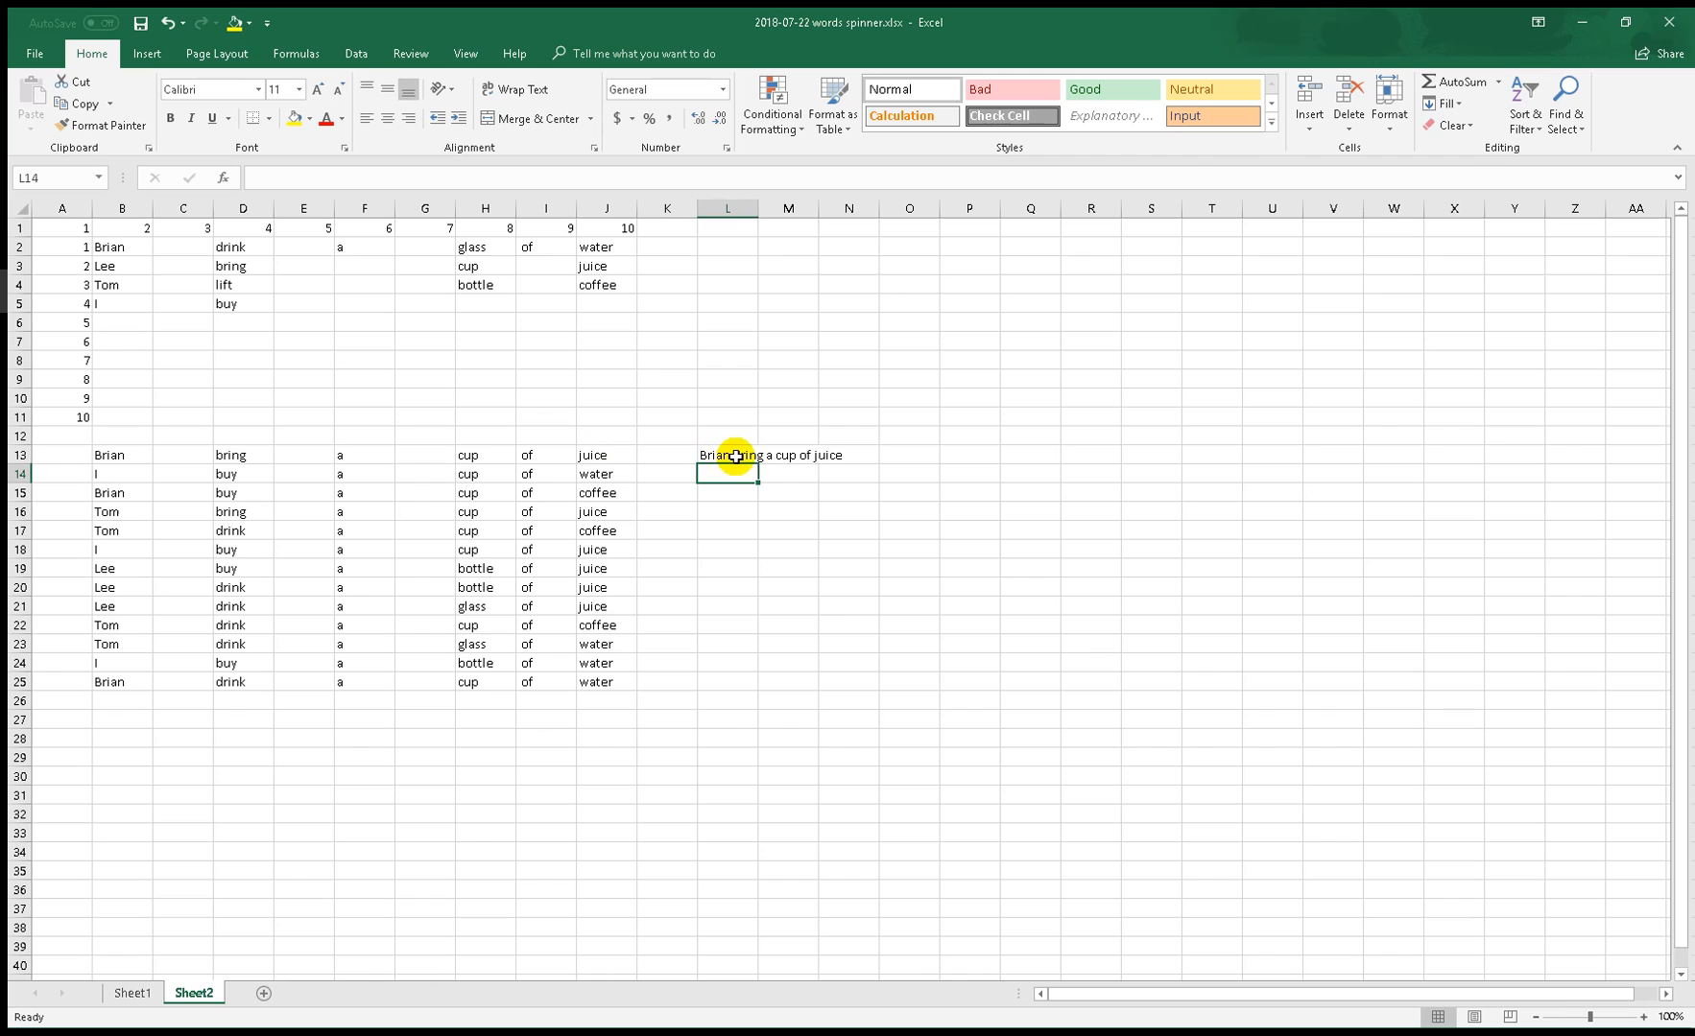
- Fill the CONCAT formula down to L25 and autofit the width of column L
left_click(735, 456)
left_click_drag(757, 464, 710, 686)
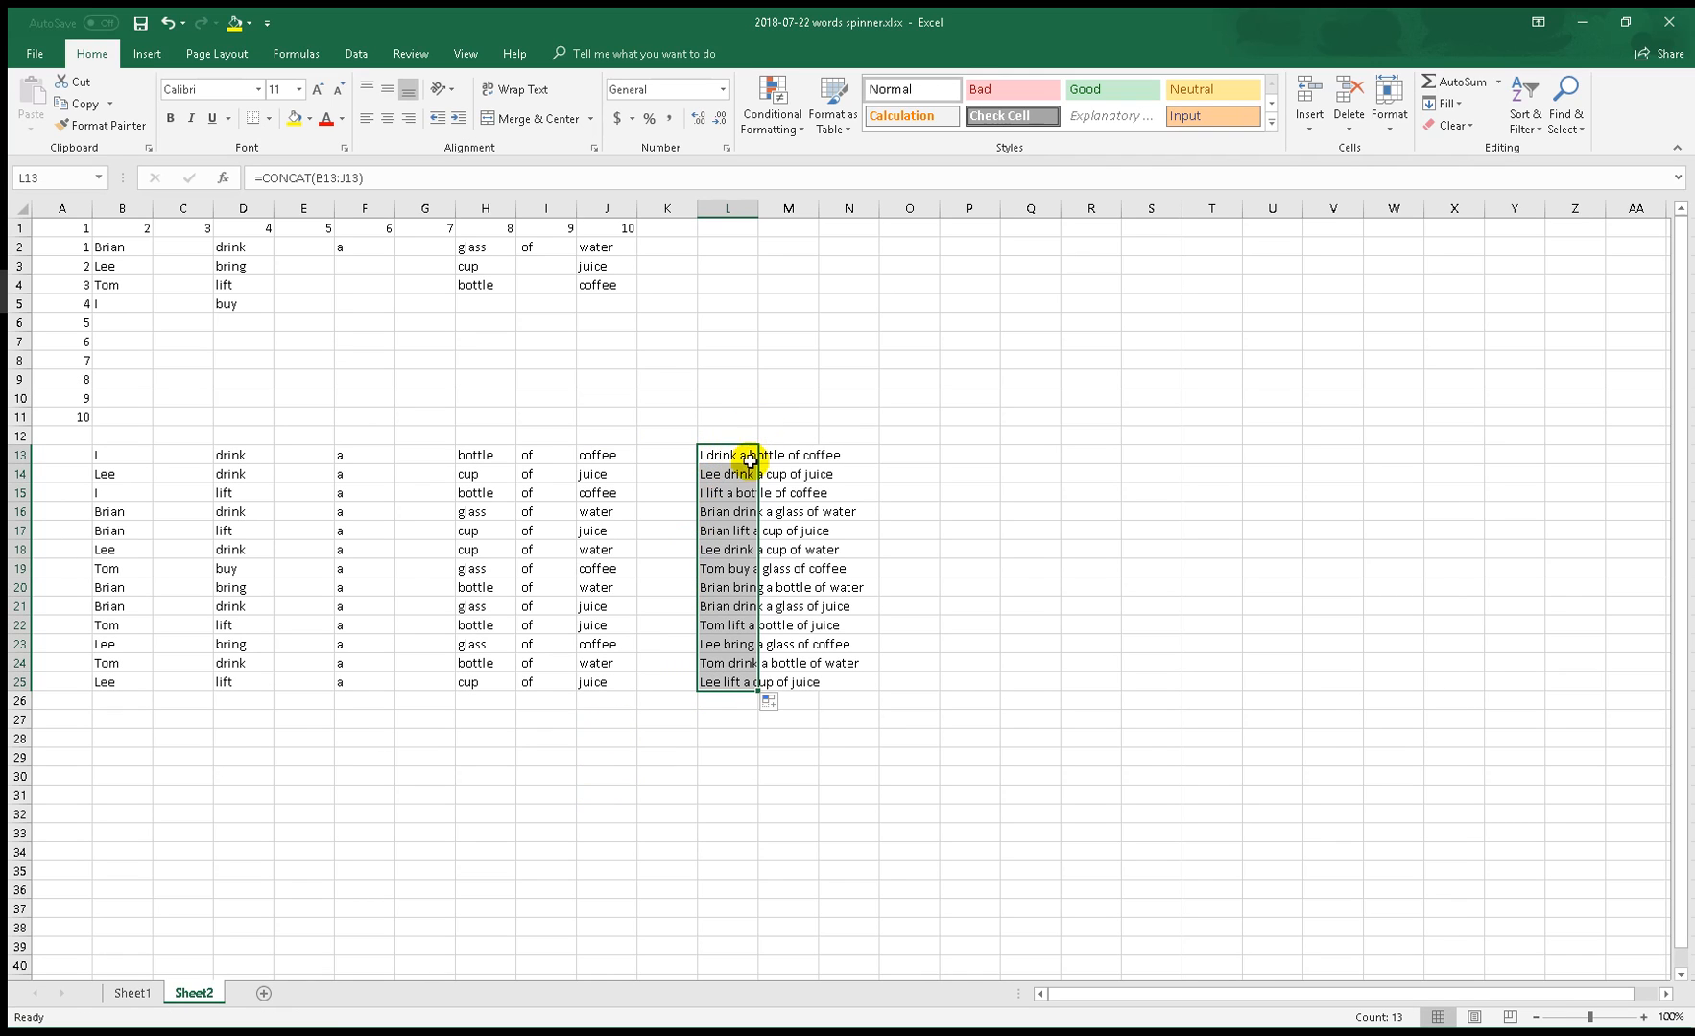
double_click(758, 208)
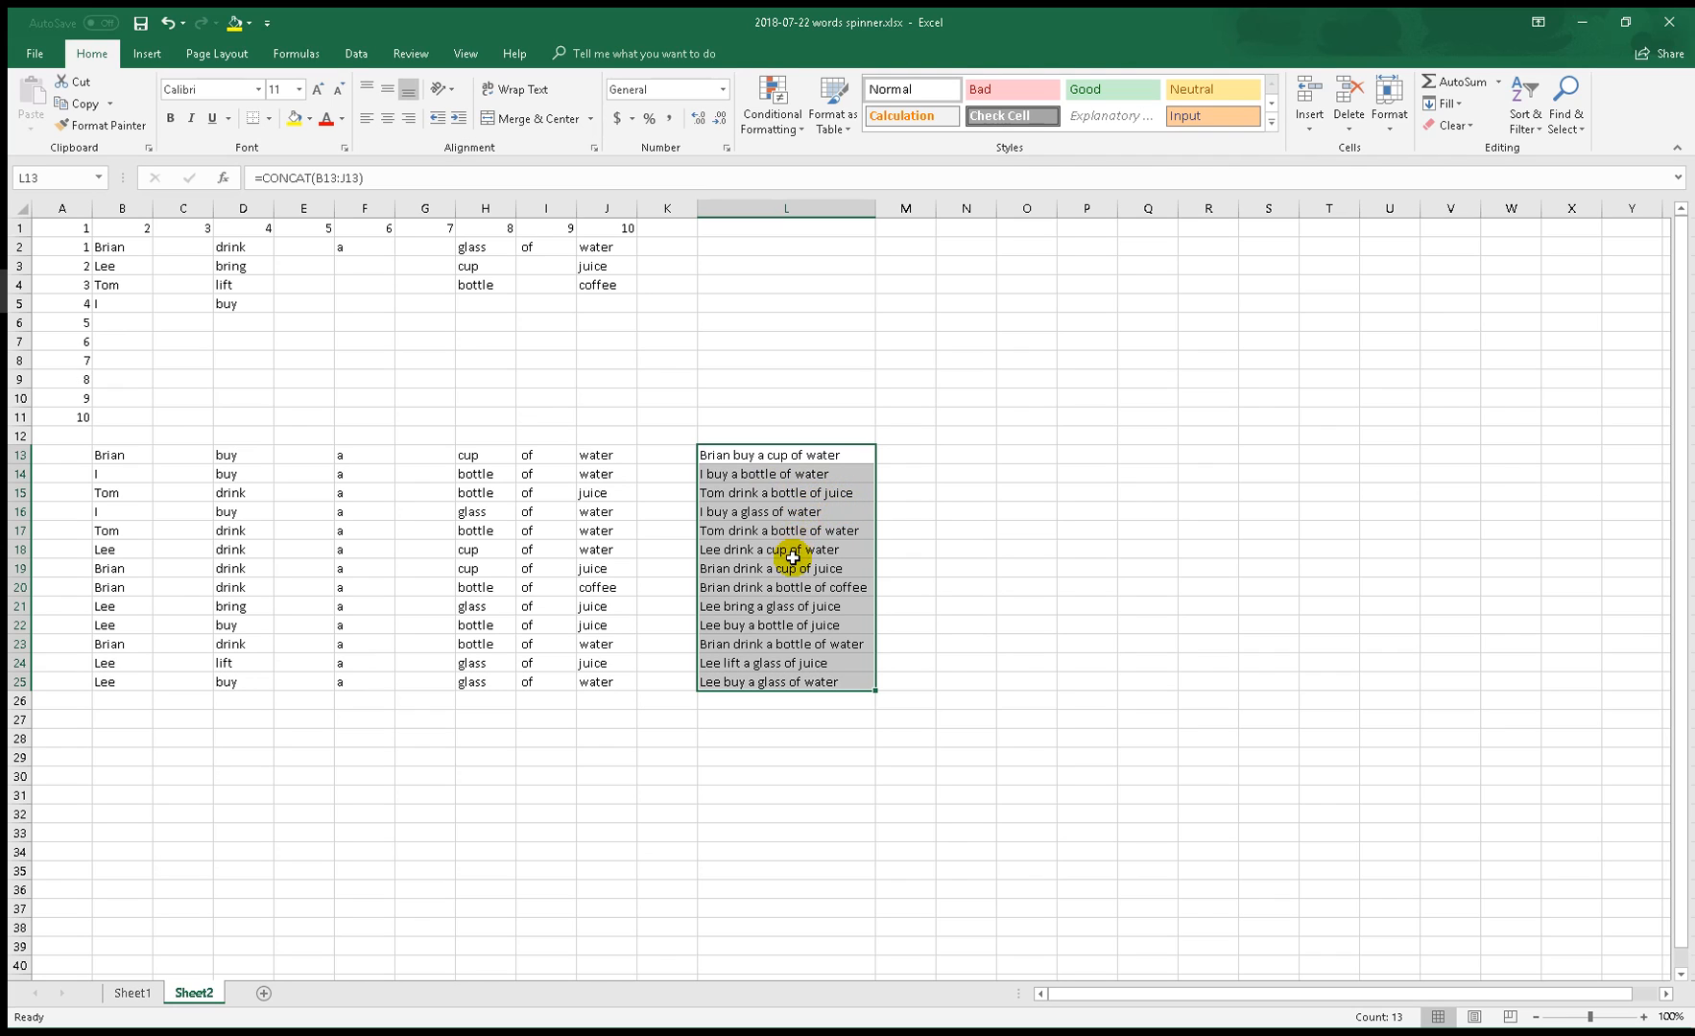
- Re-enter the formula in L13 unchanged to regenerate the random sentences
left_click(806, 457)
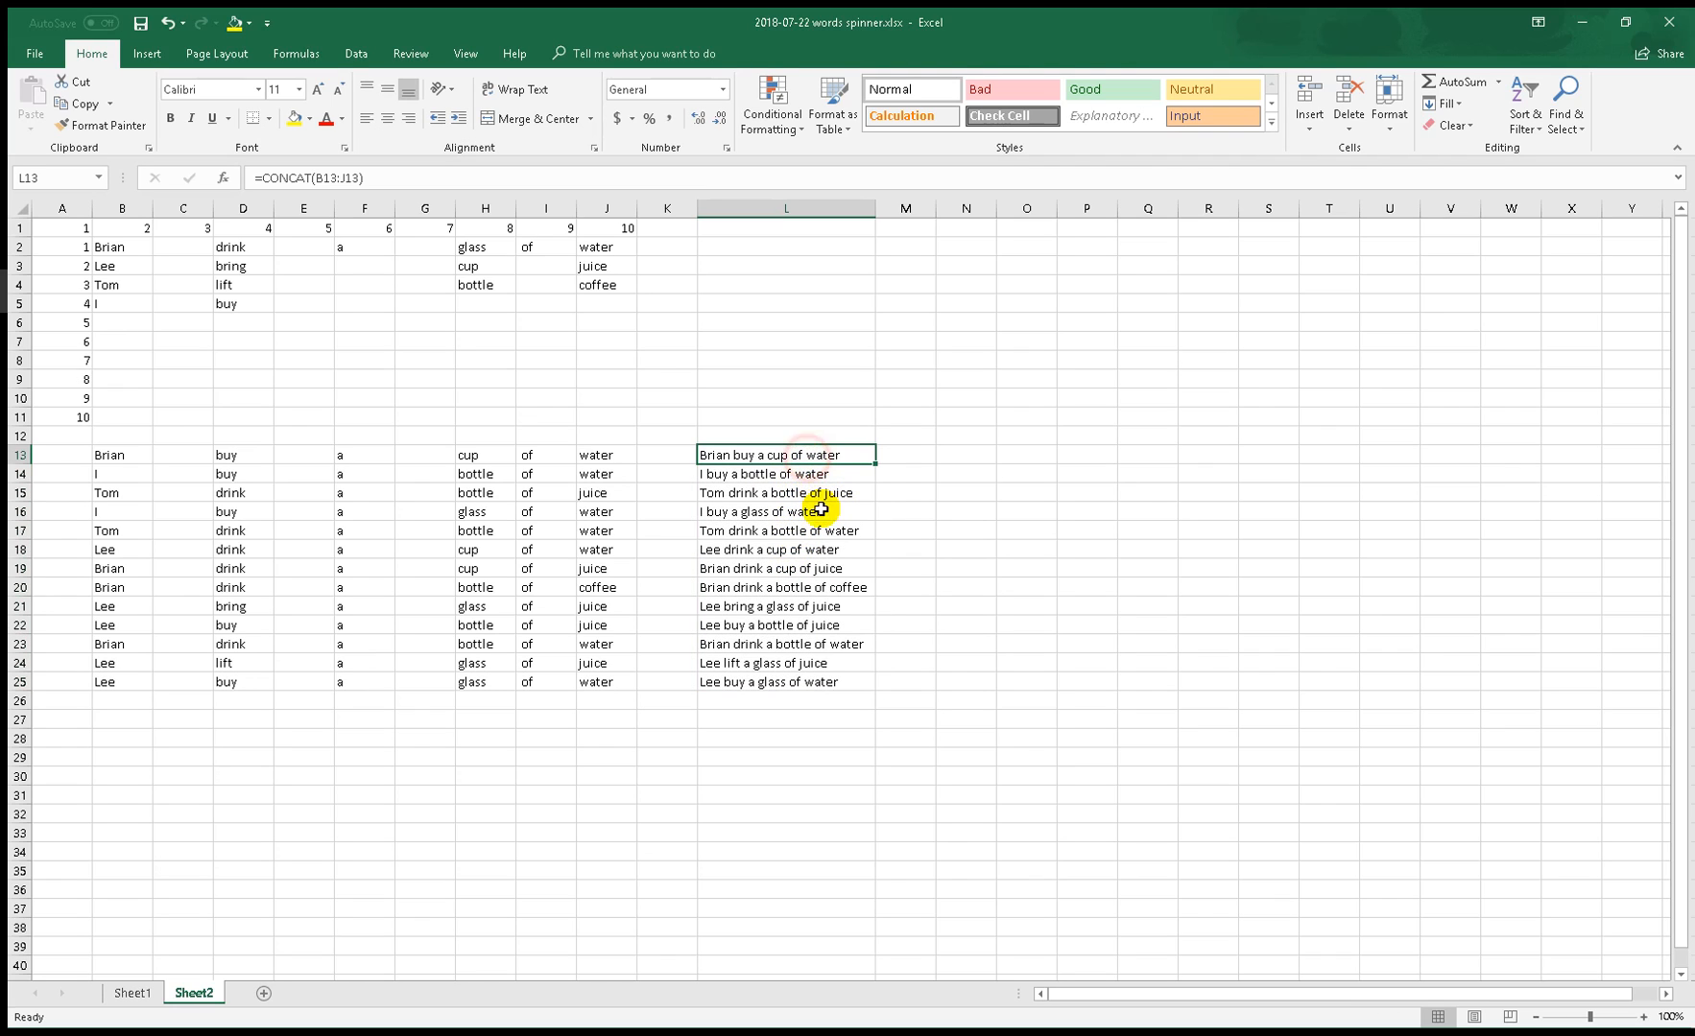
key("F2")
key("Return")
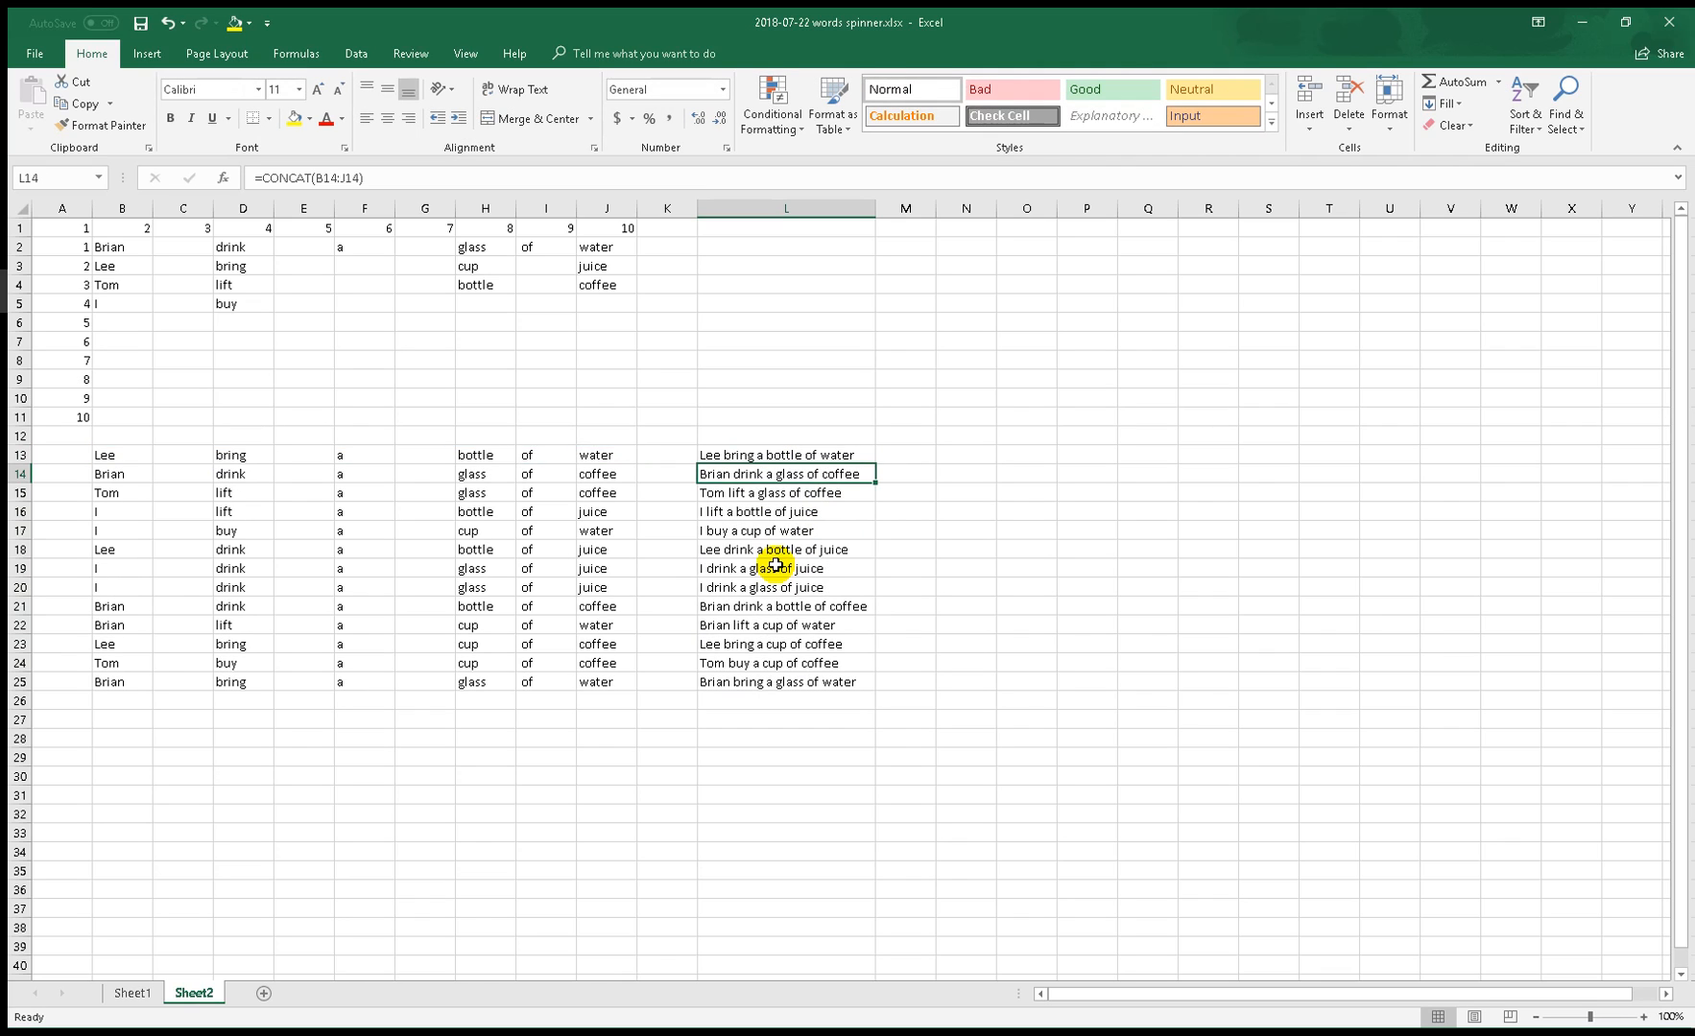
- Apply duplicate-values conditional formatting to L13:L25 using Light Red Fill with Dark Red Text
left_click_drag(820, 455, 817, 675)
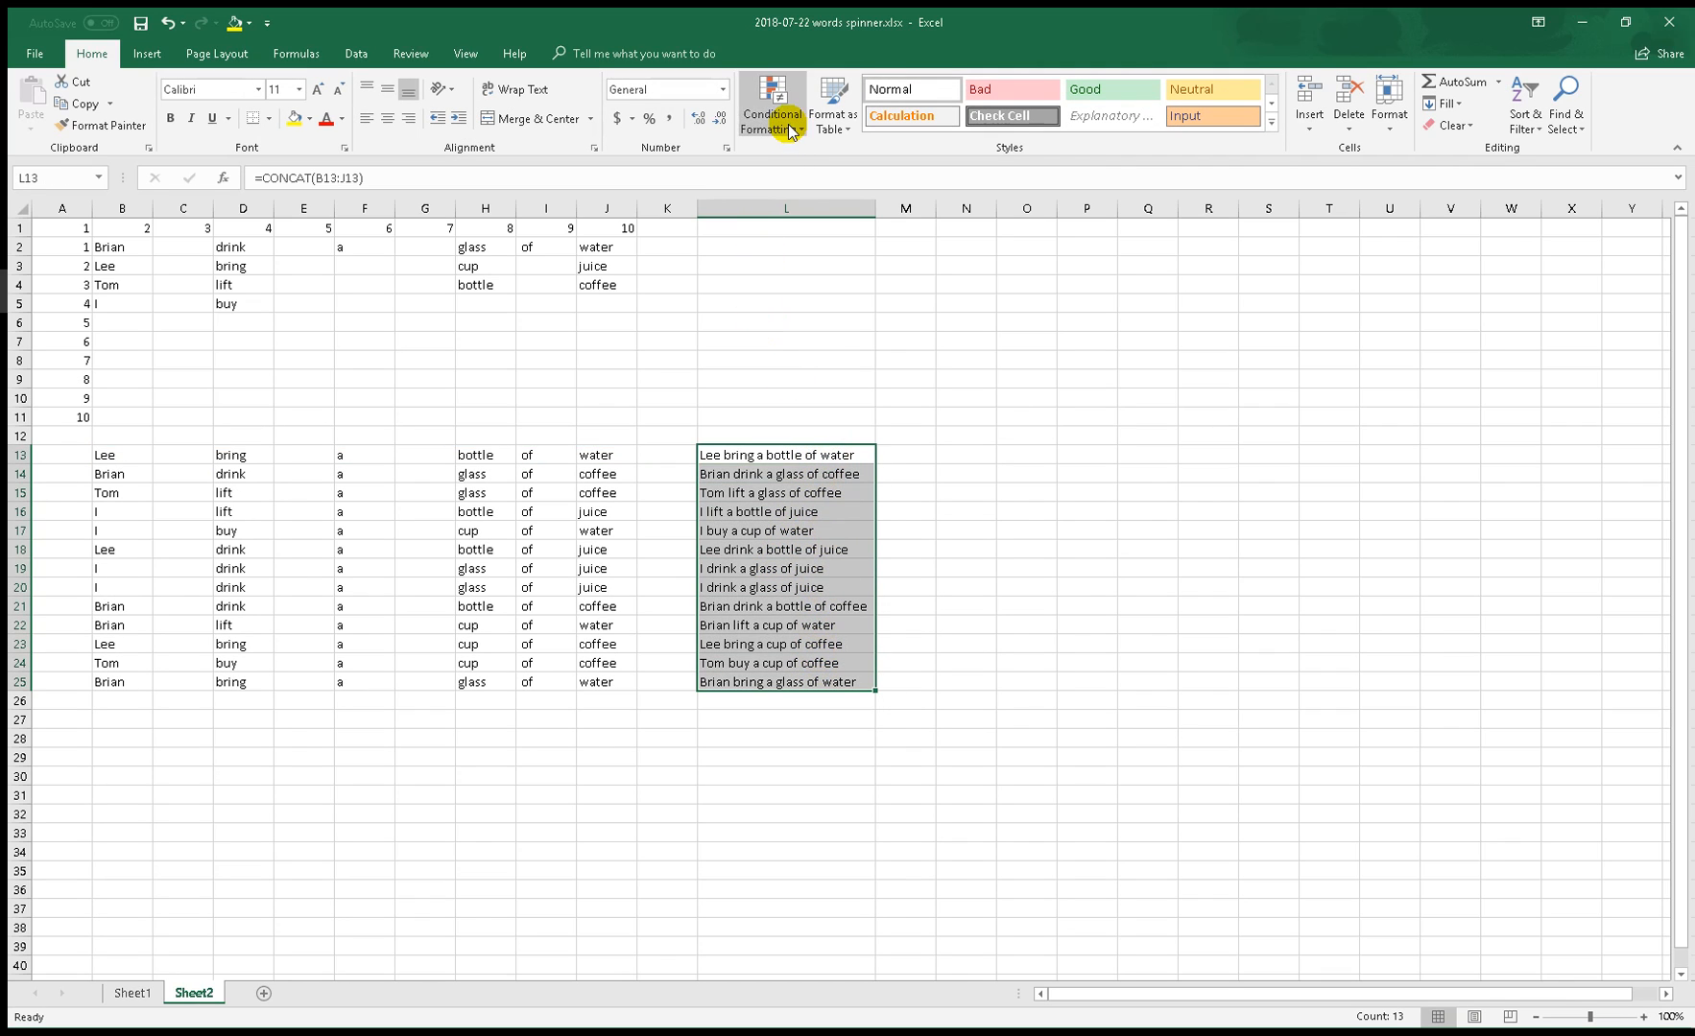
left_click(789, 132)
mouse_move(815, 163)
left_click(1003, 410)
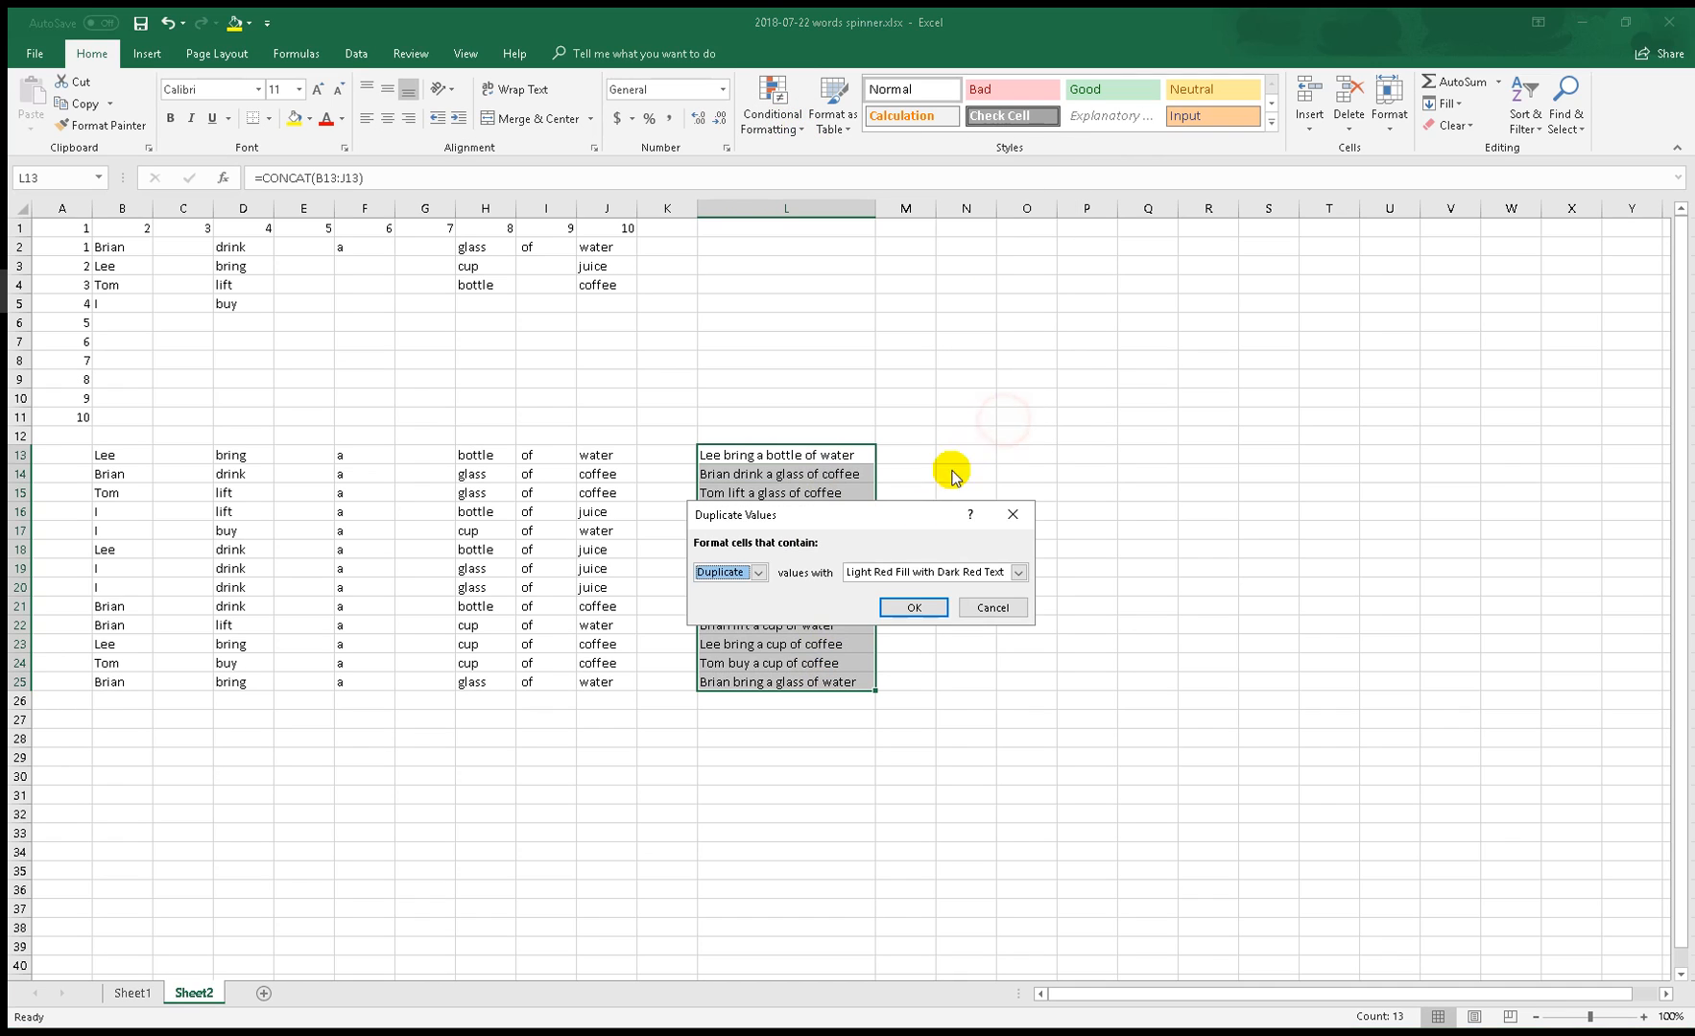
left_click(913, 607)
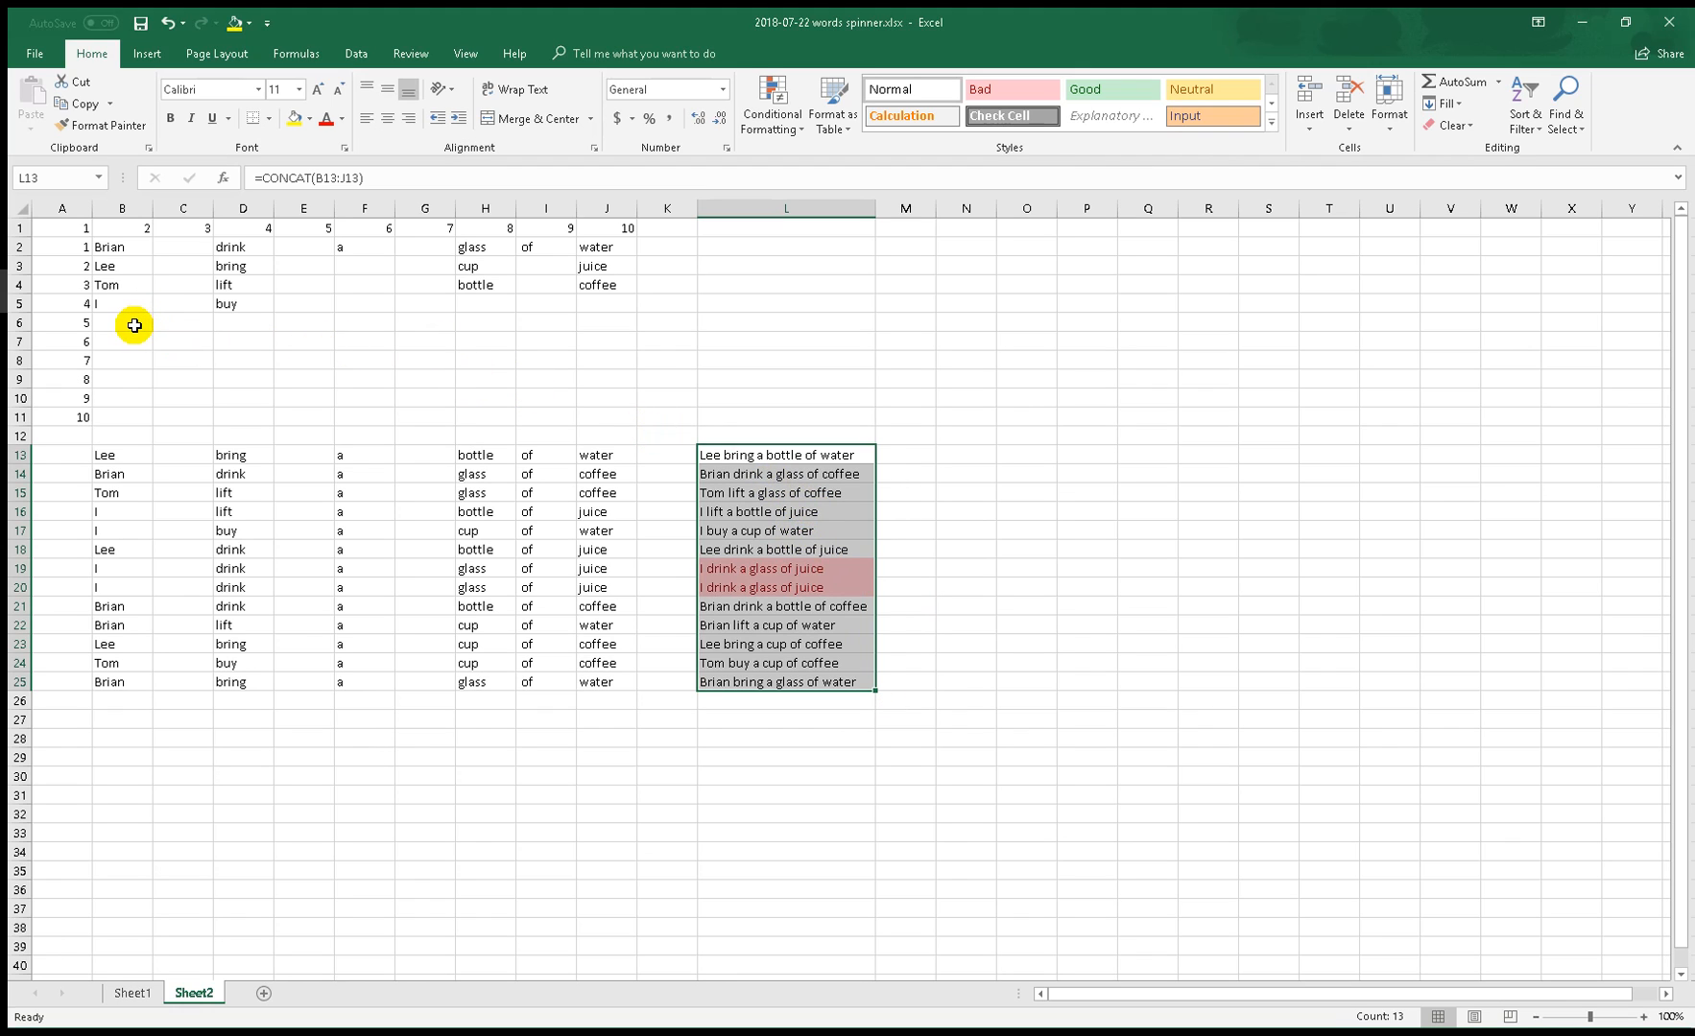
left_click_drag(134, 324, 144, 384)
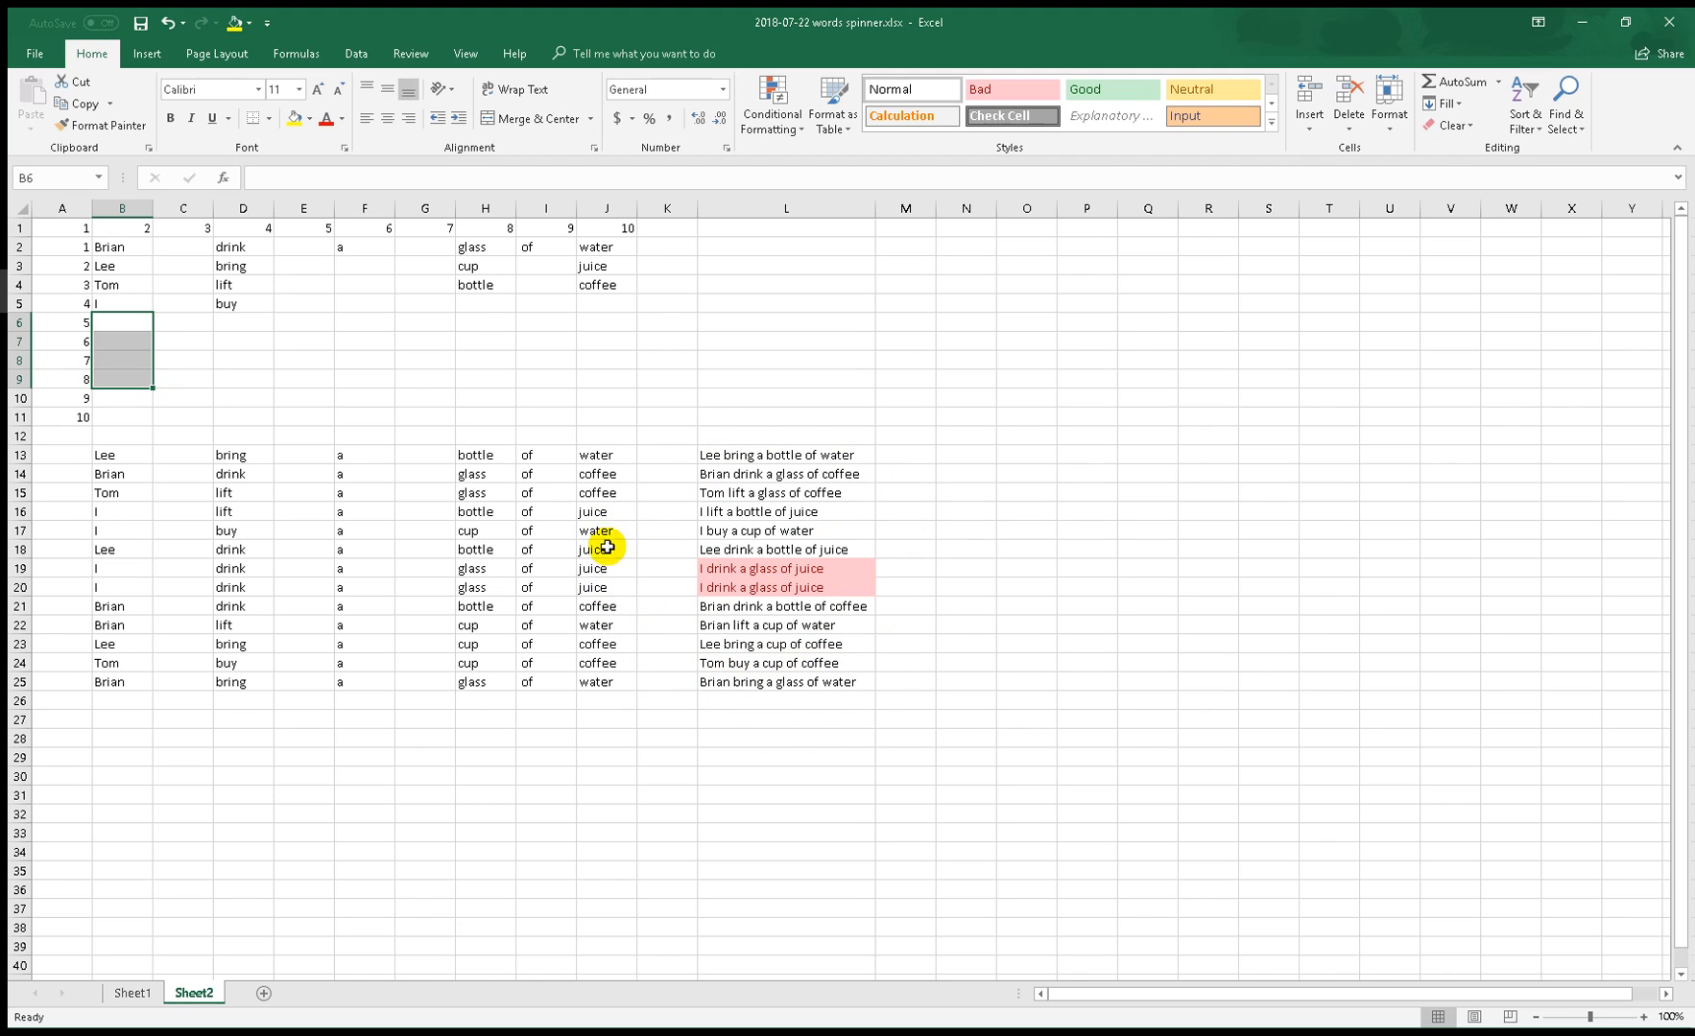
left_click_drag(822, 458, 797, 680)
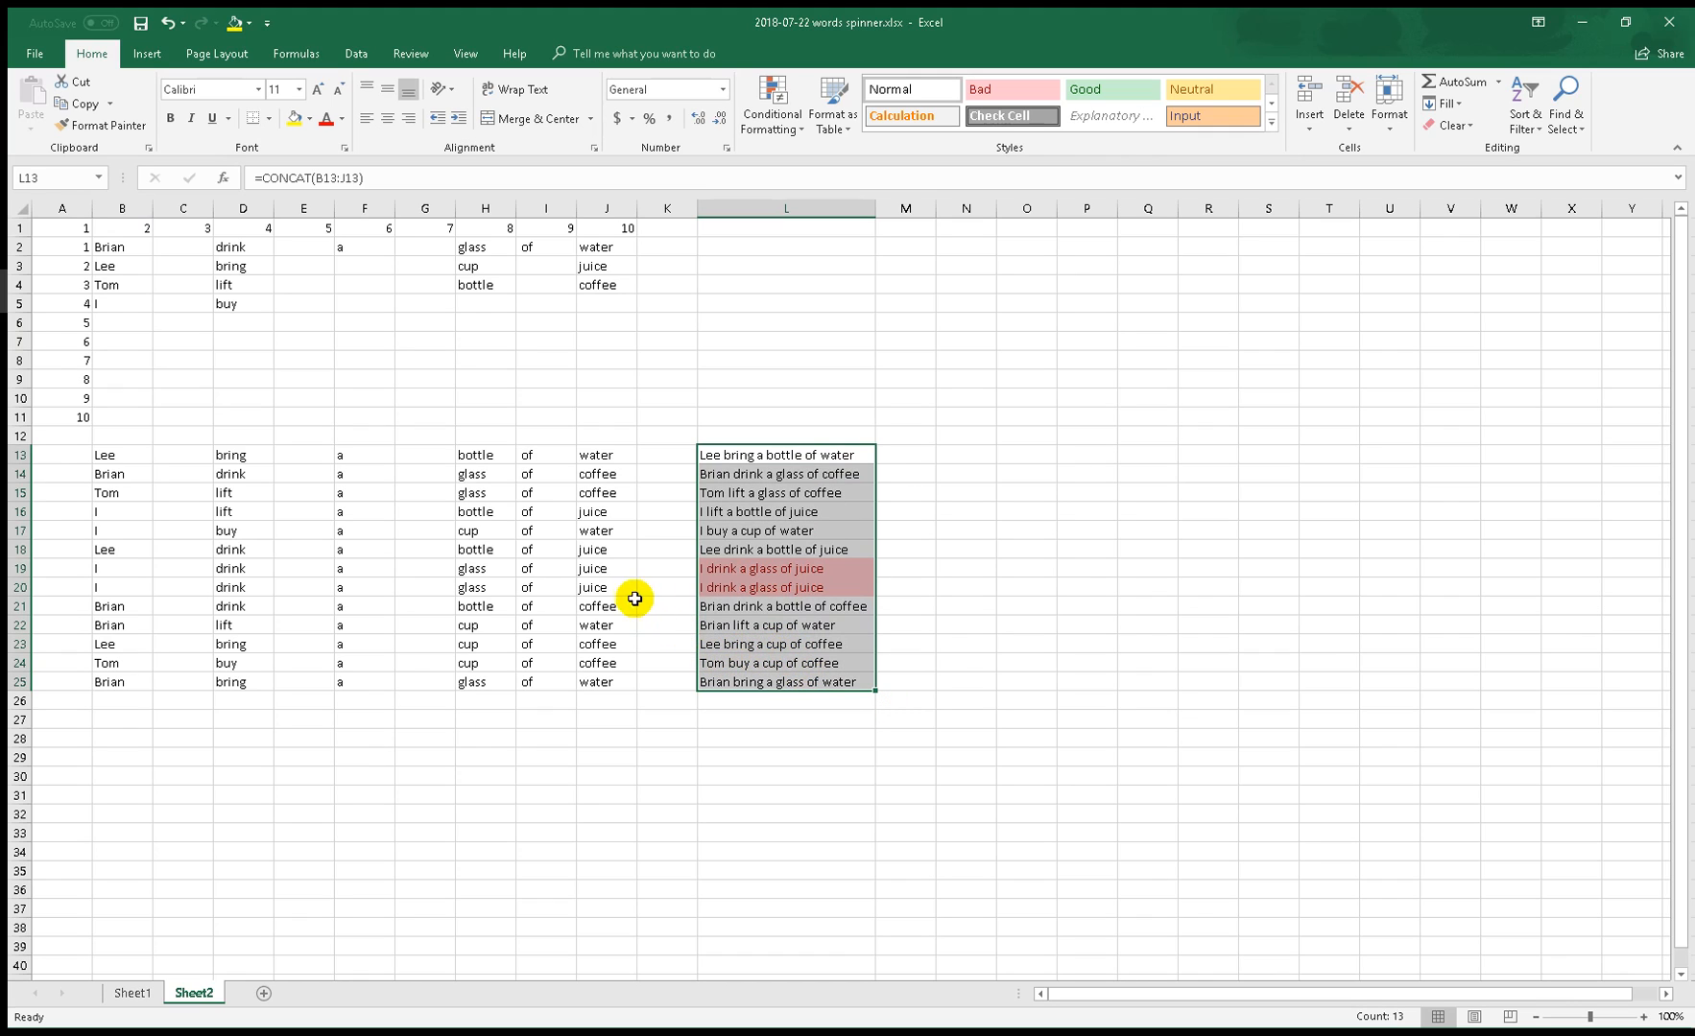